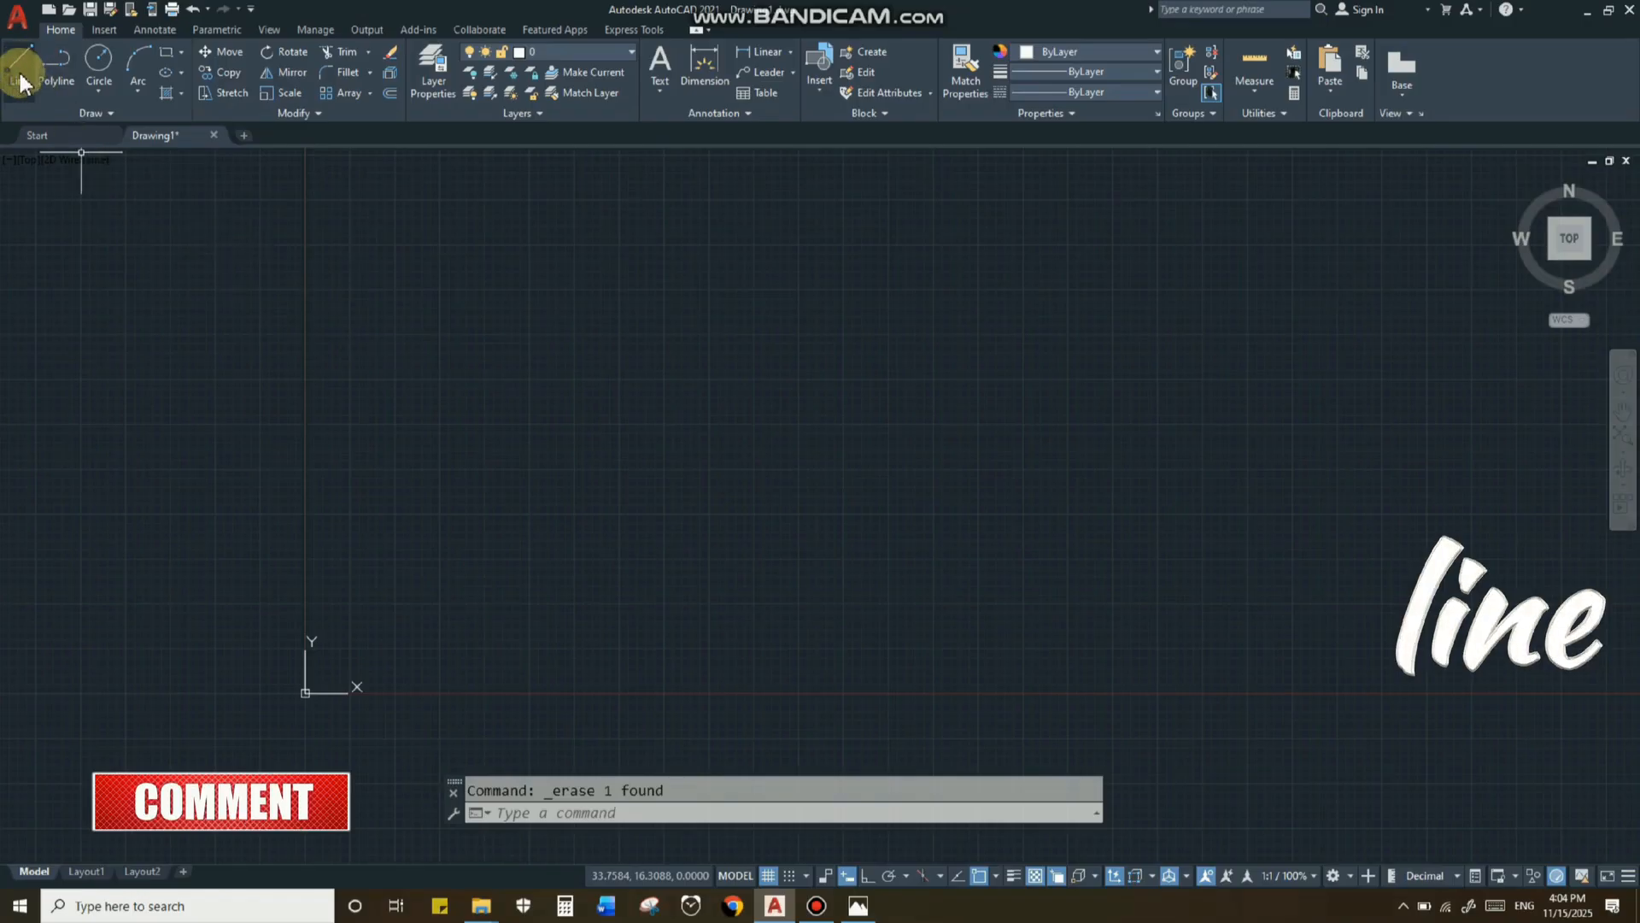
Step: Draw a single line sloping up to the right in the empty drawing area
left_click(21, 83)
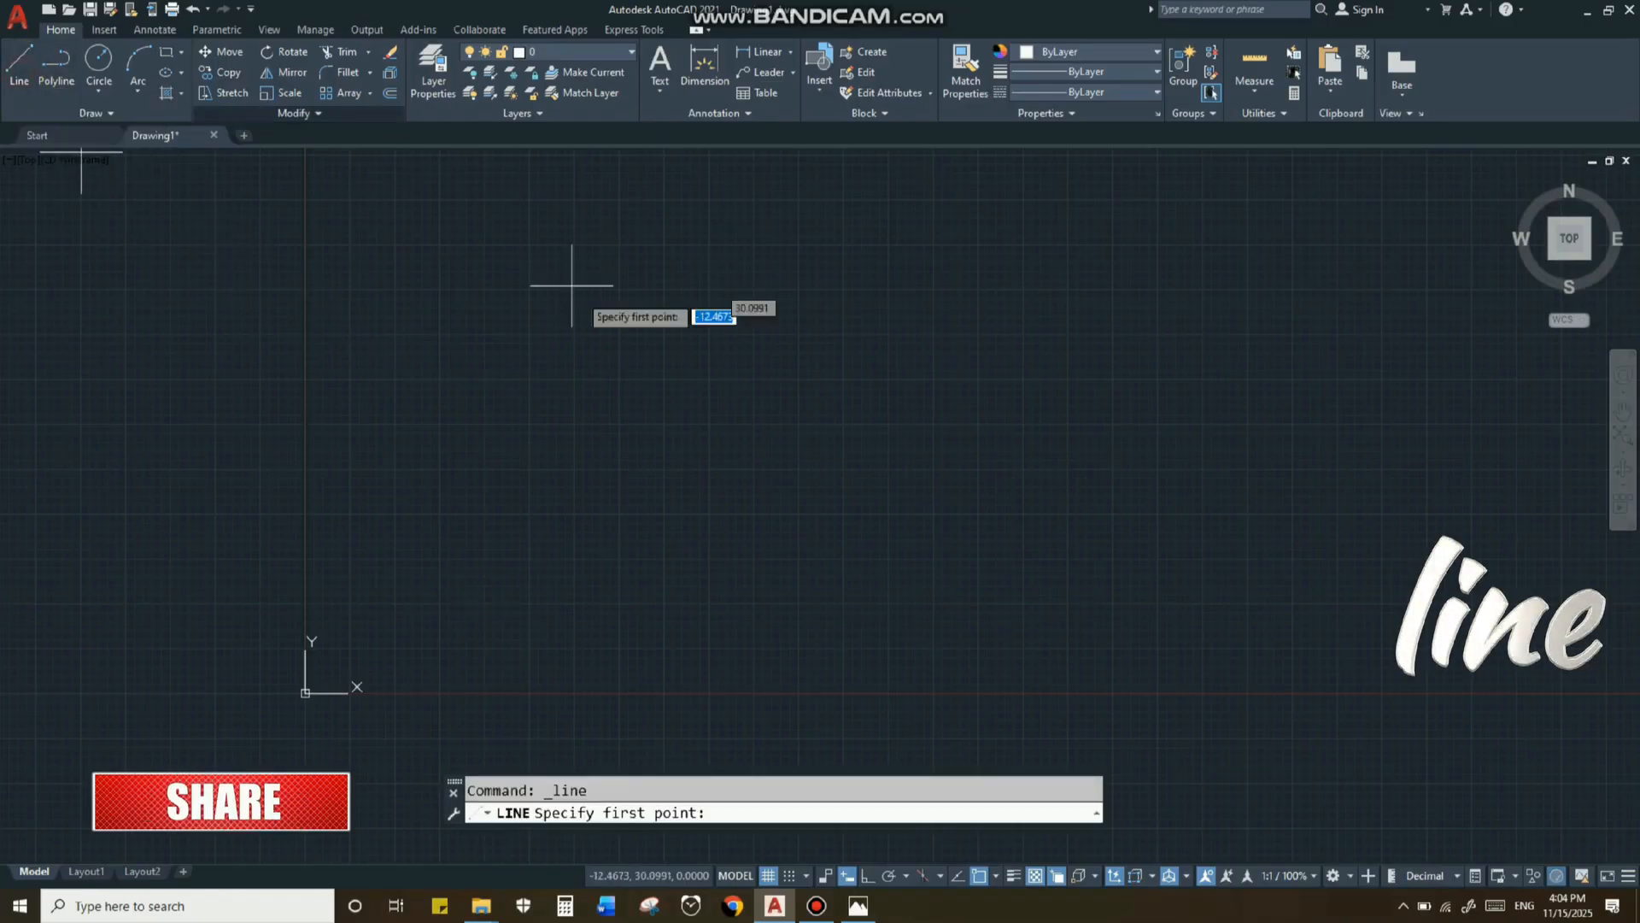
left_click(589, 409)
right_click(741, 313)
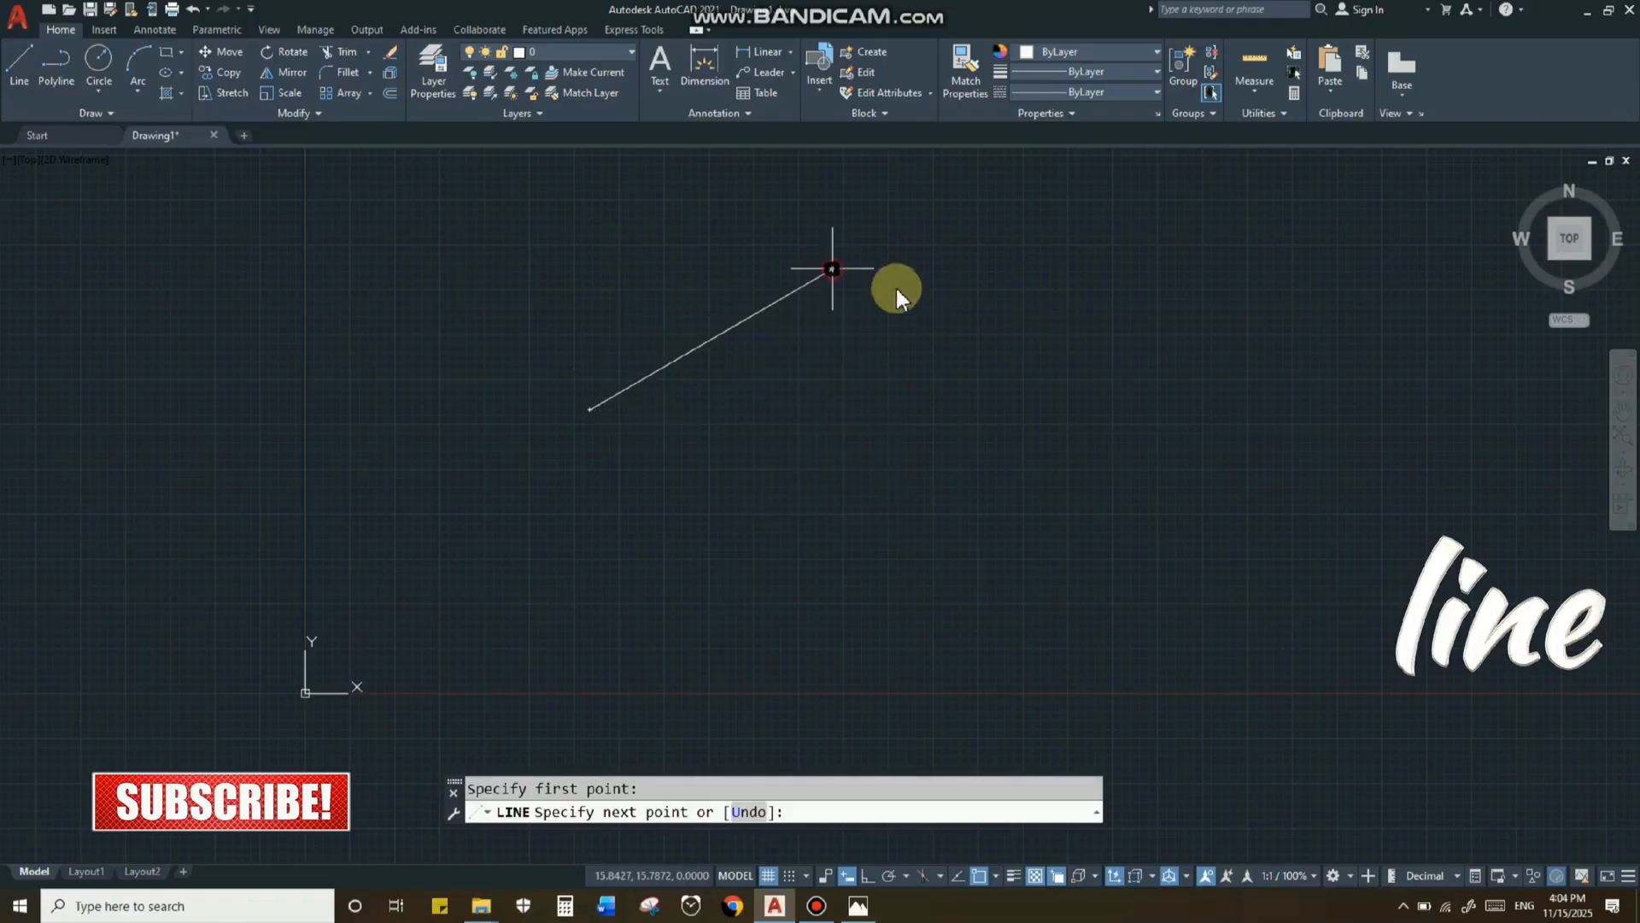
left_click(834, 270)
right_click(1062, 434)
left_click(1108, 463)
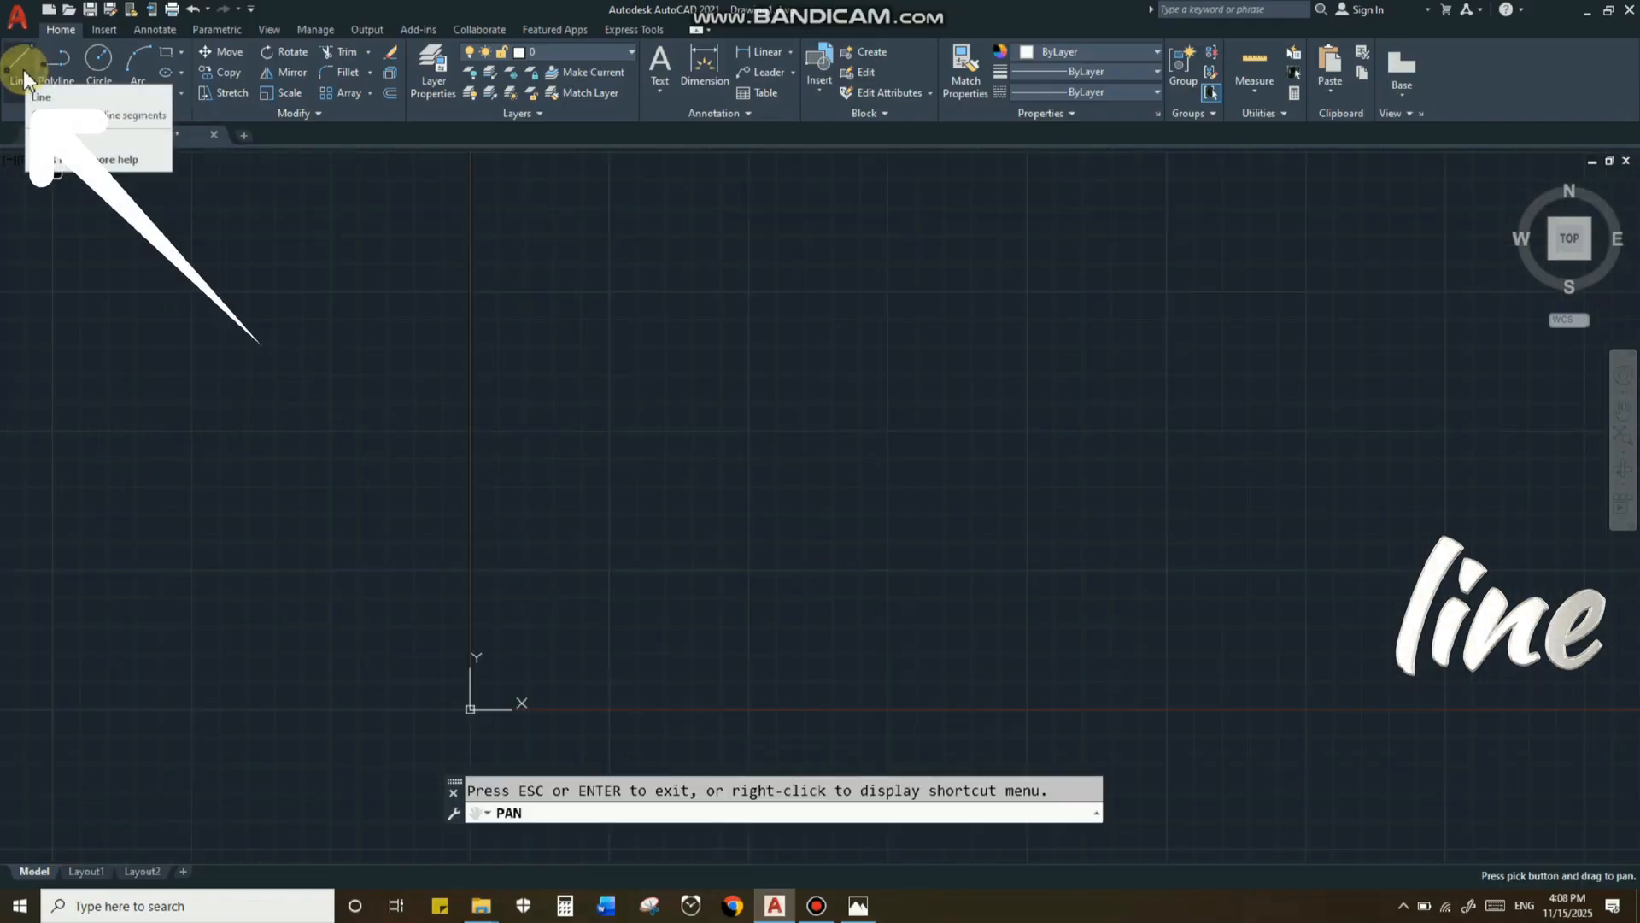
Step: Draw two connected line segments forming an open peak, with a long rising side and a shorter falling side
left_click(23, 69)
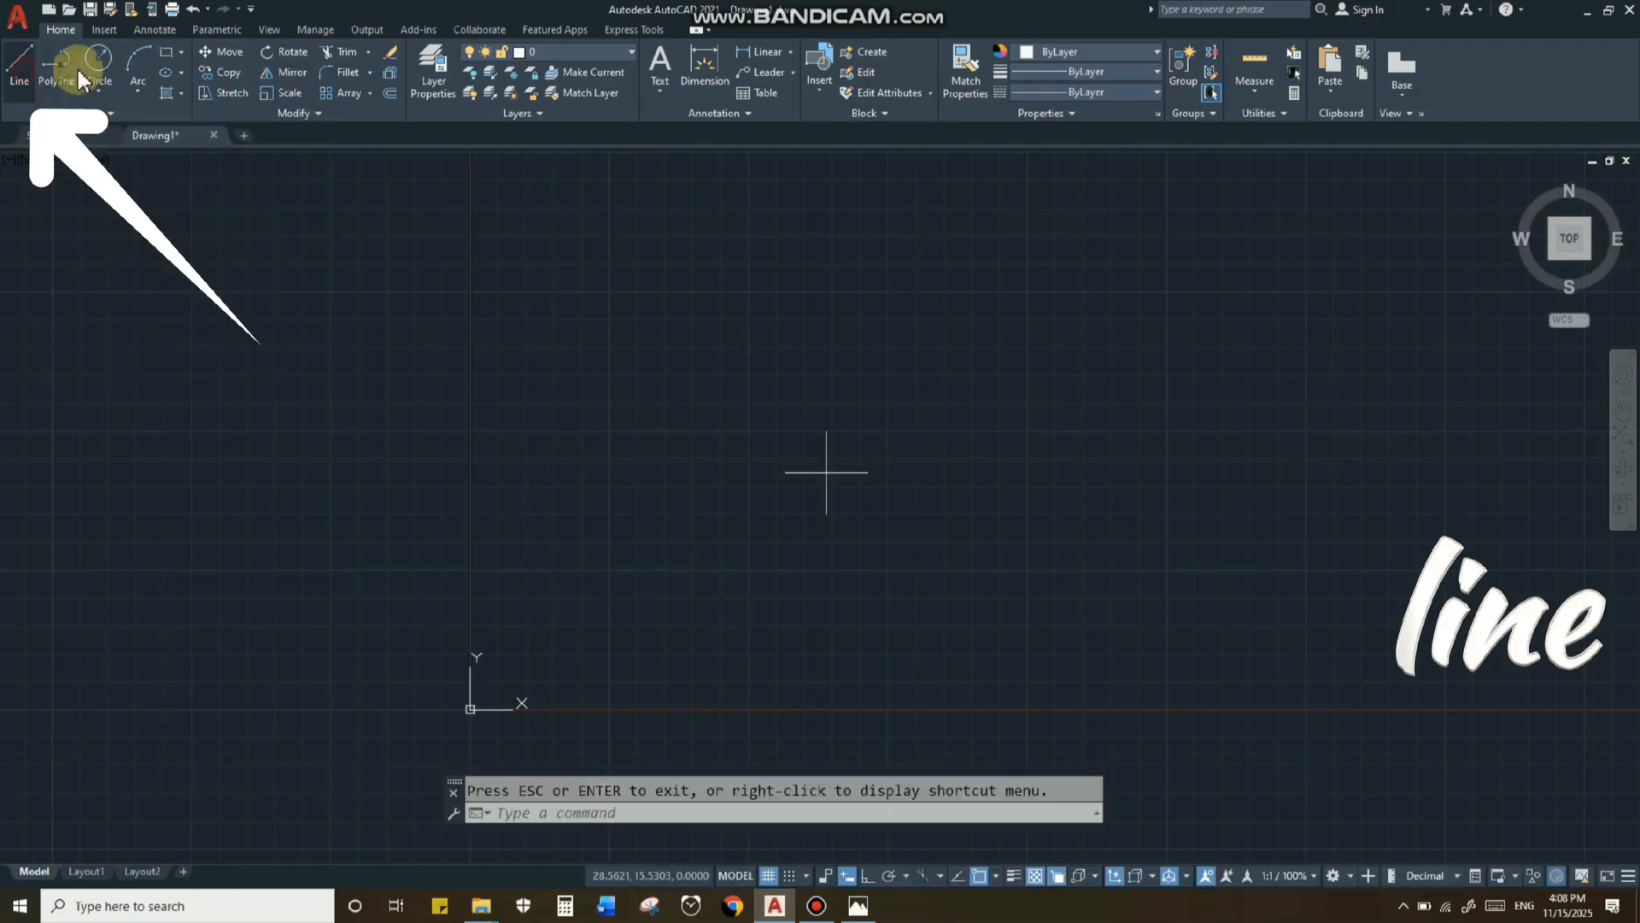
left_click(666, 452)
left_click(839, 333)
left_click(945, 378)
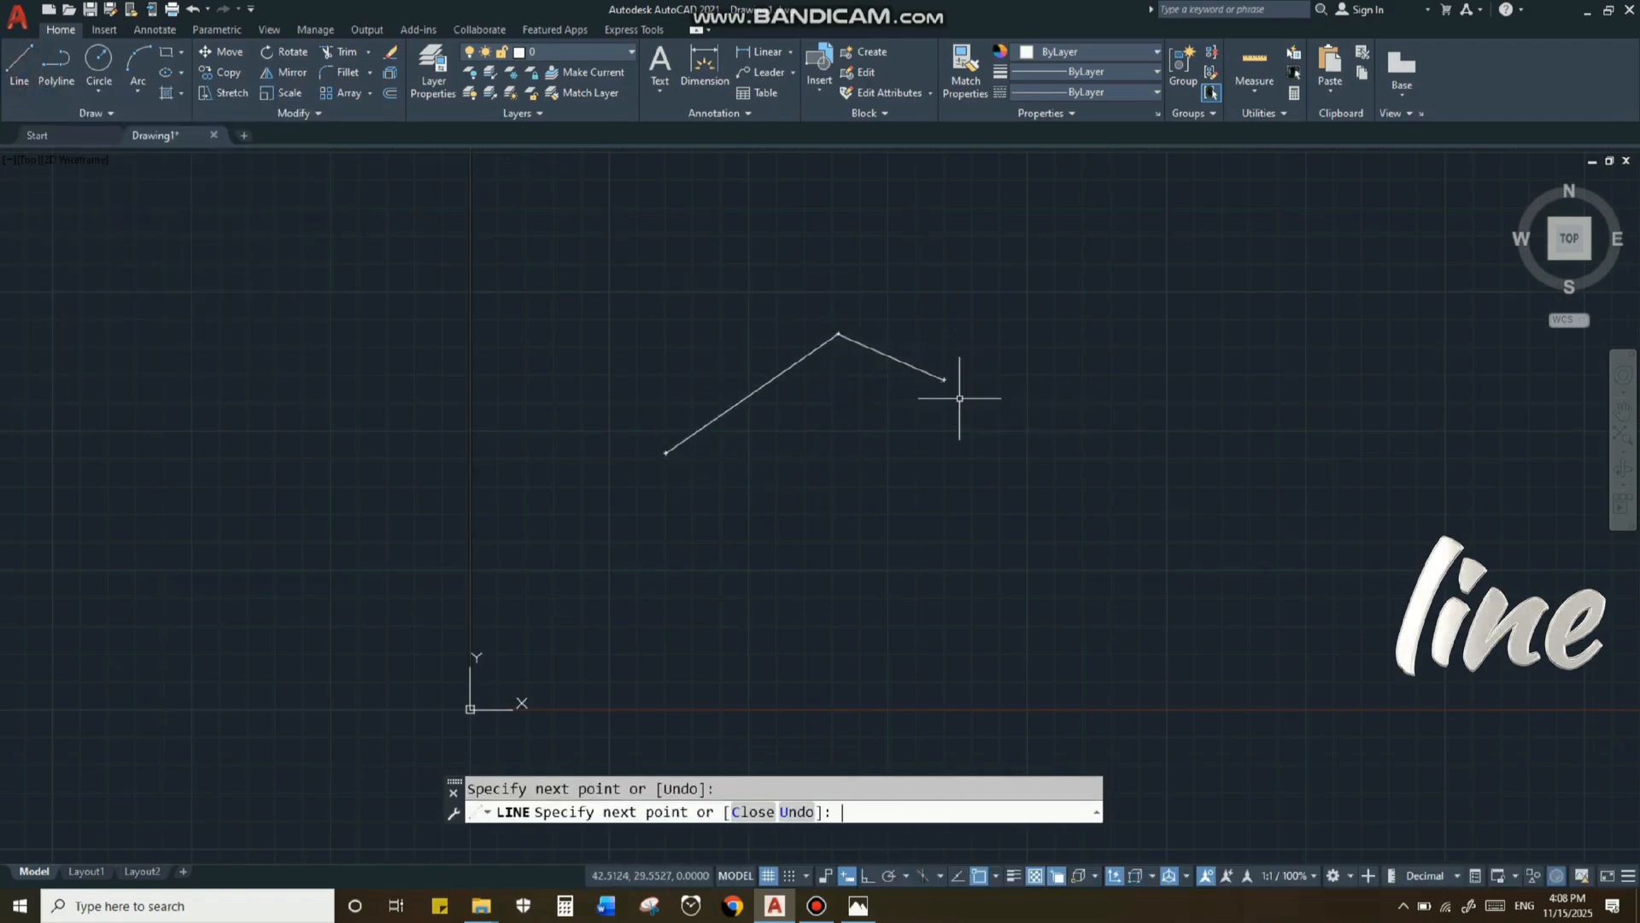
key("Return")
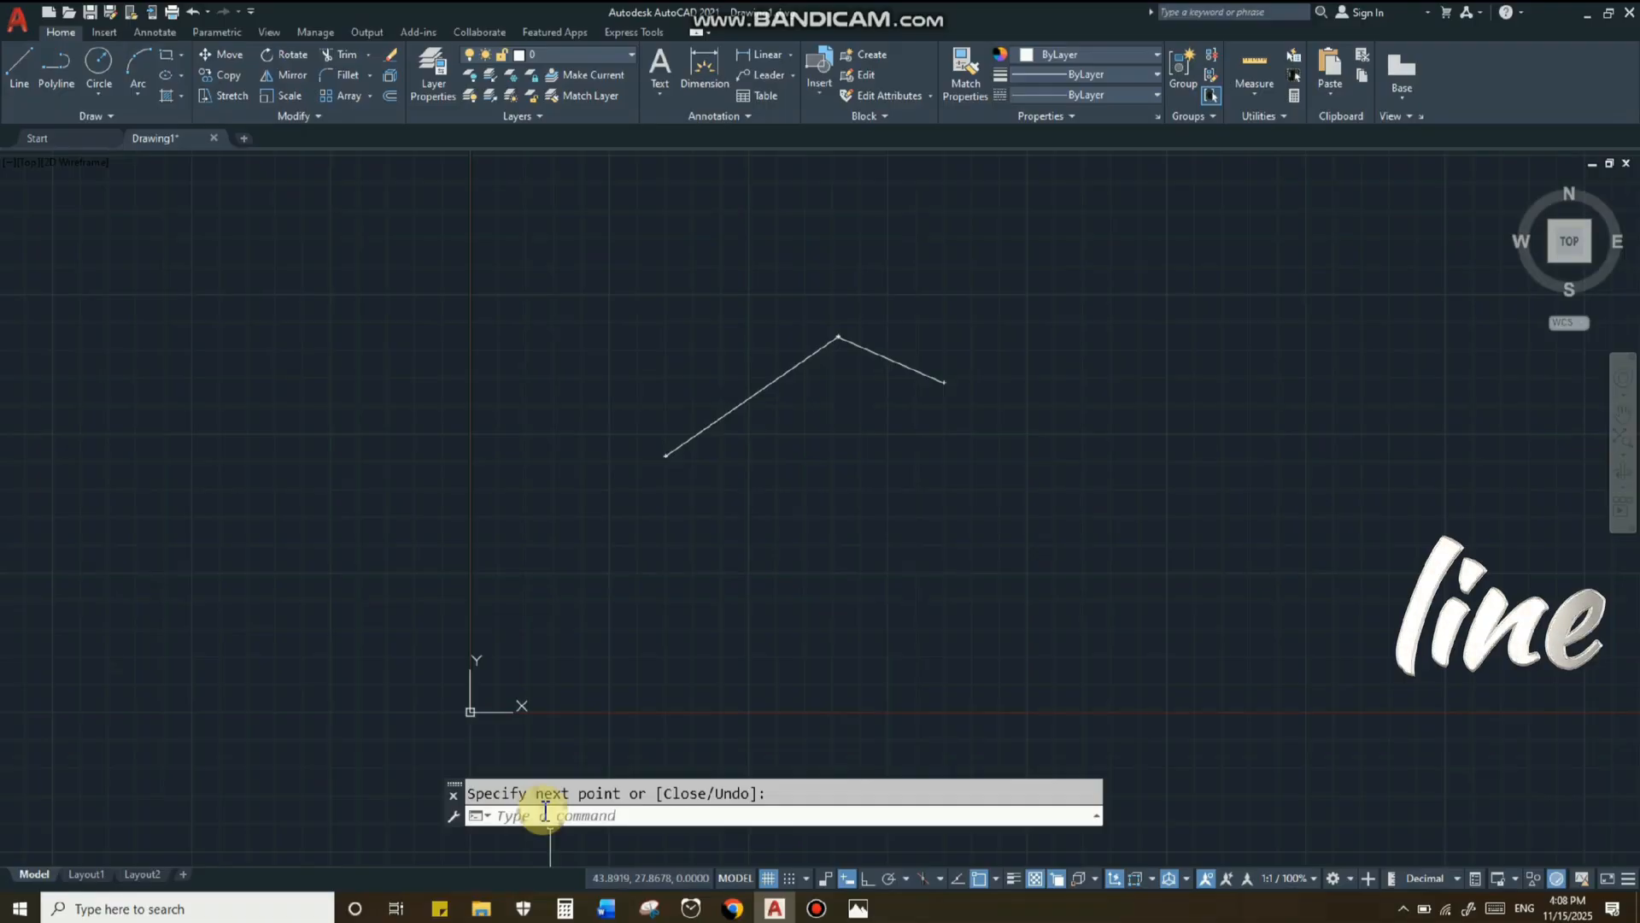
Step: Start a new line from a point below the open peak's lower end
type("L")
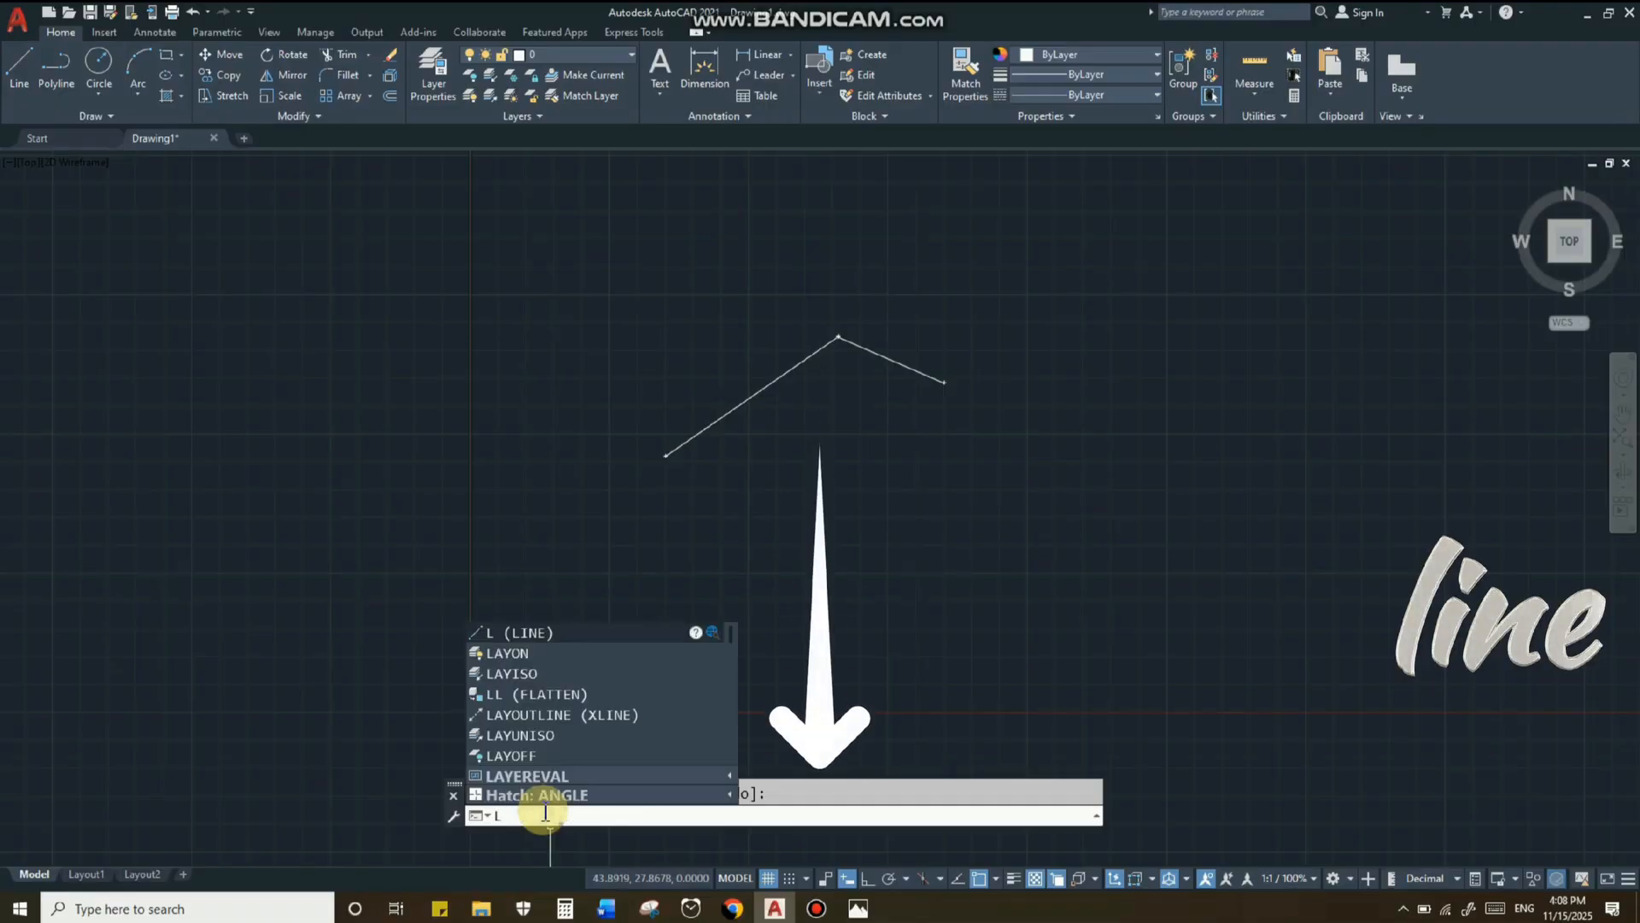
key("Return")
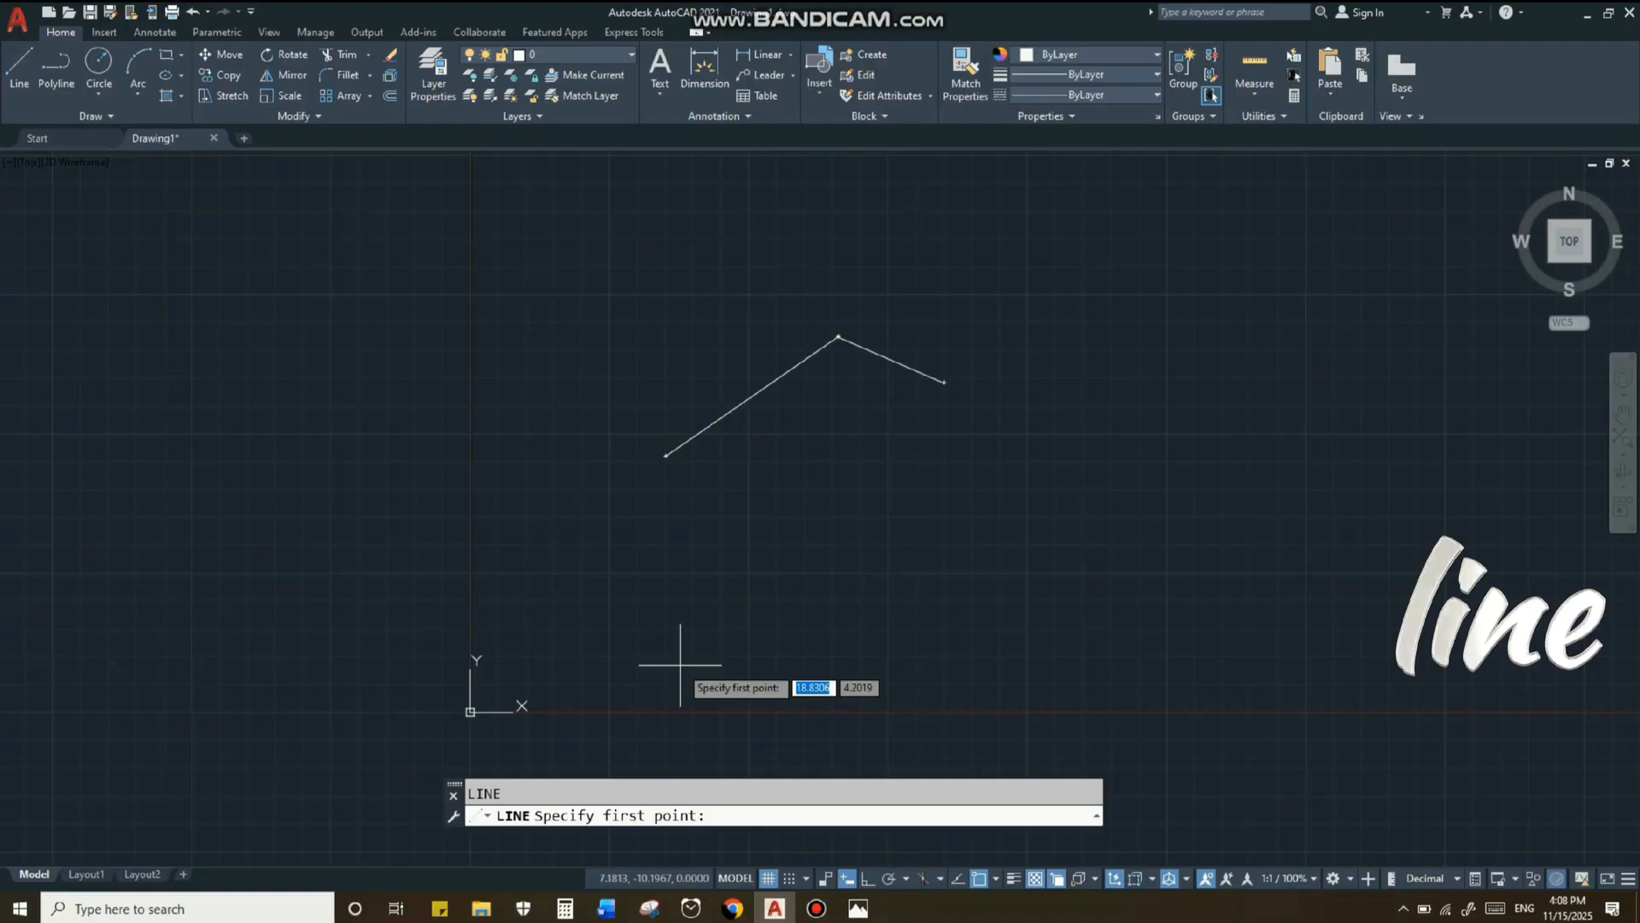
left_click(687, 577)
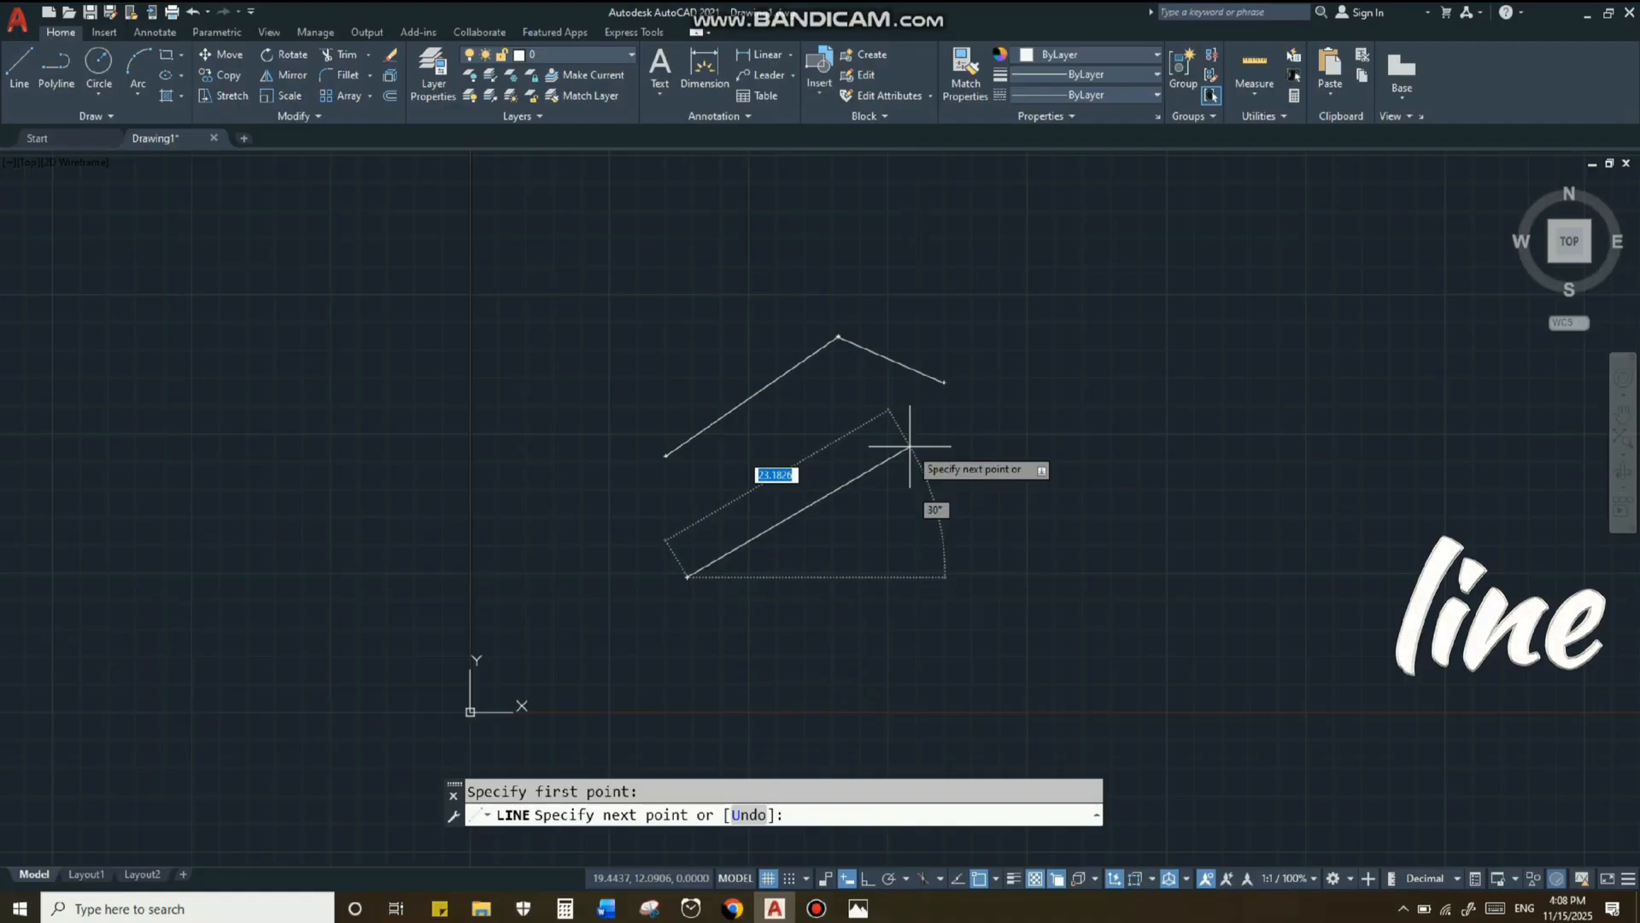
Step: Add two connected segments from the start point, the first about 23 units long at 30°, and undo both
left_click(910, 446)
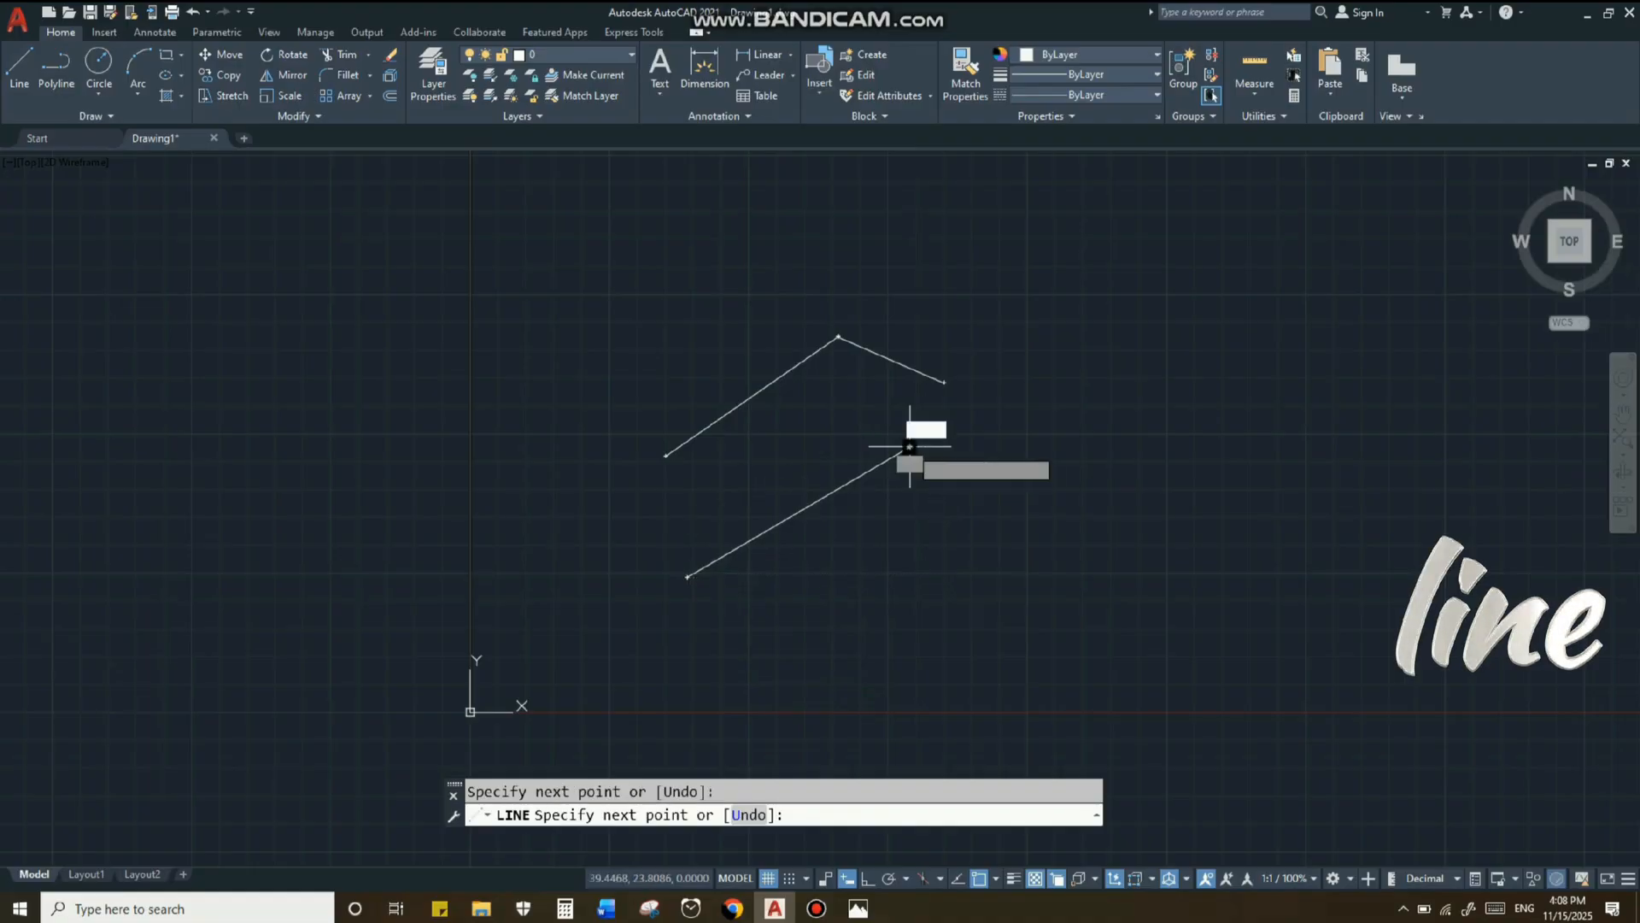
left_click(1118, 517)
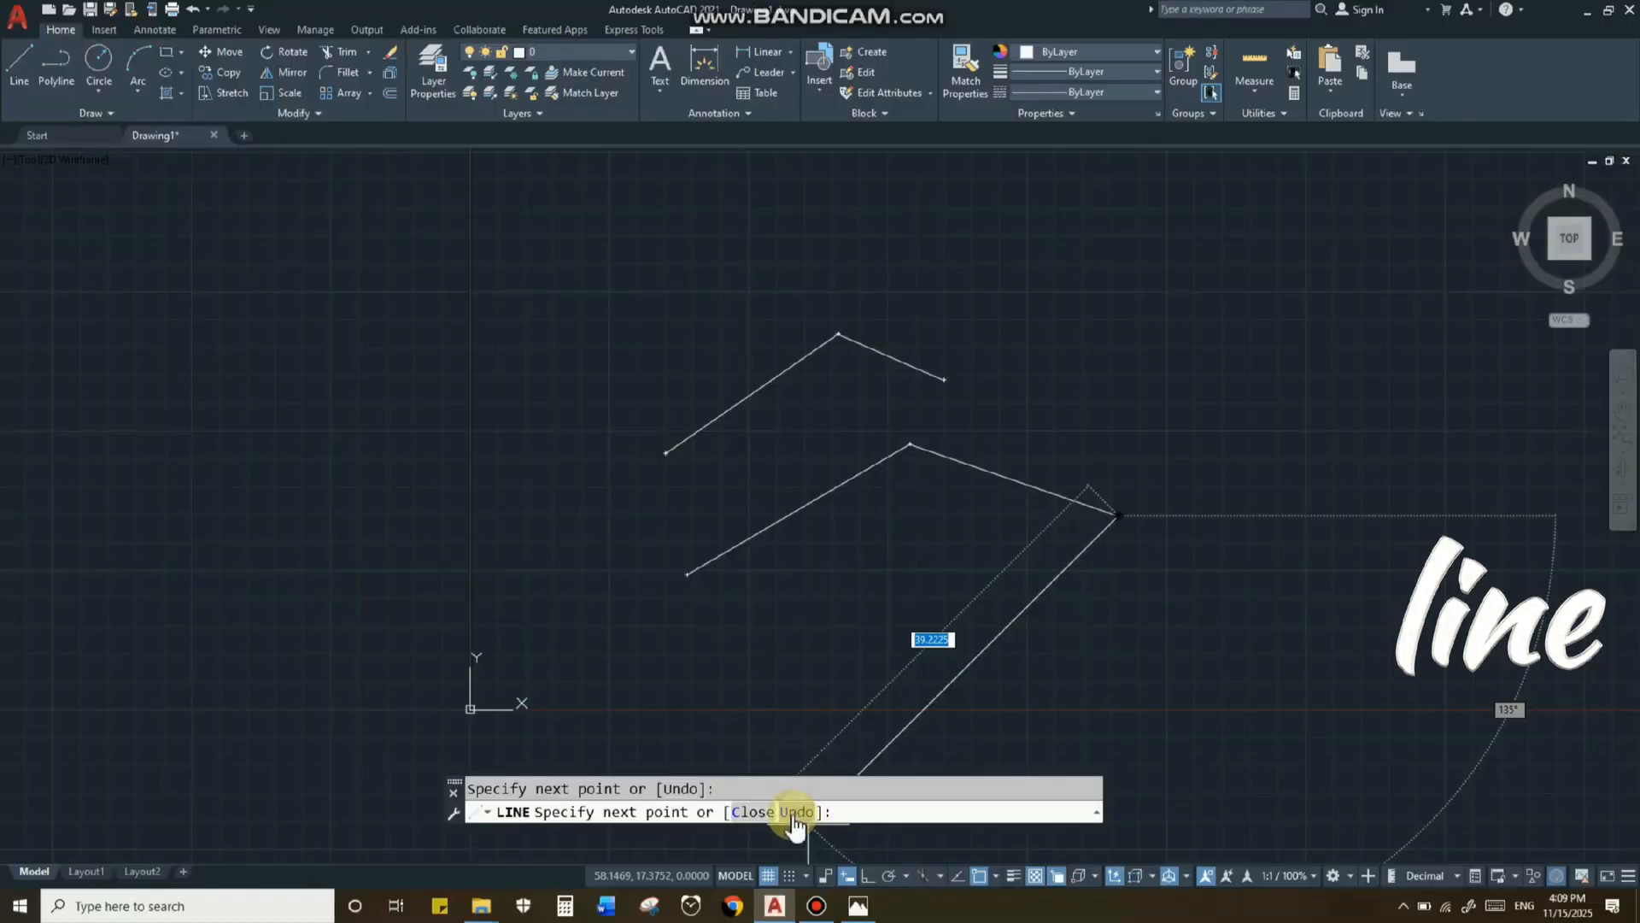
left_click(795, 813)
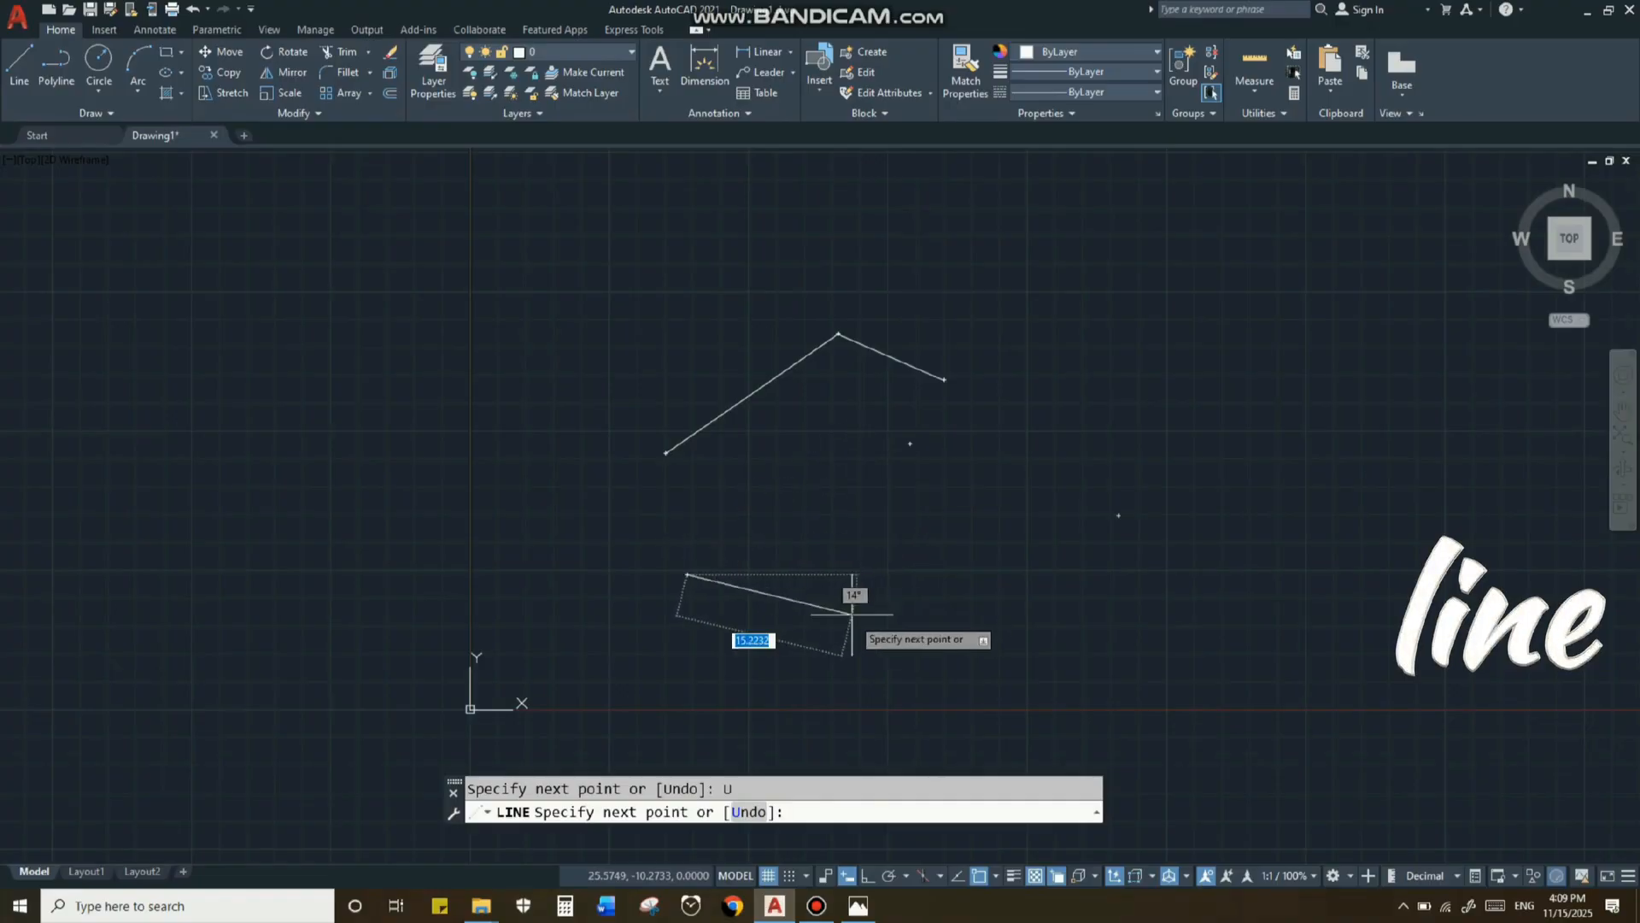
Step: Draw three connected segments from the start point below the peak and close them into a four-sided shape
left_click(833, 636)
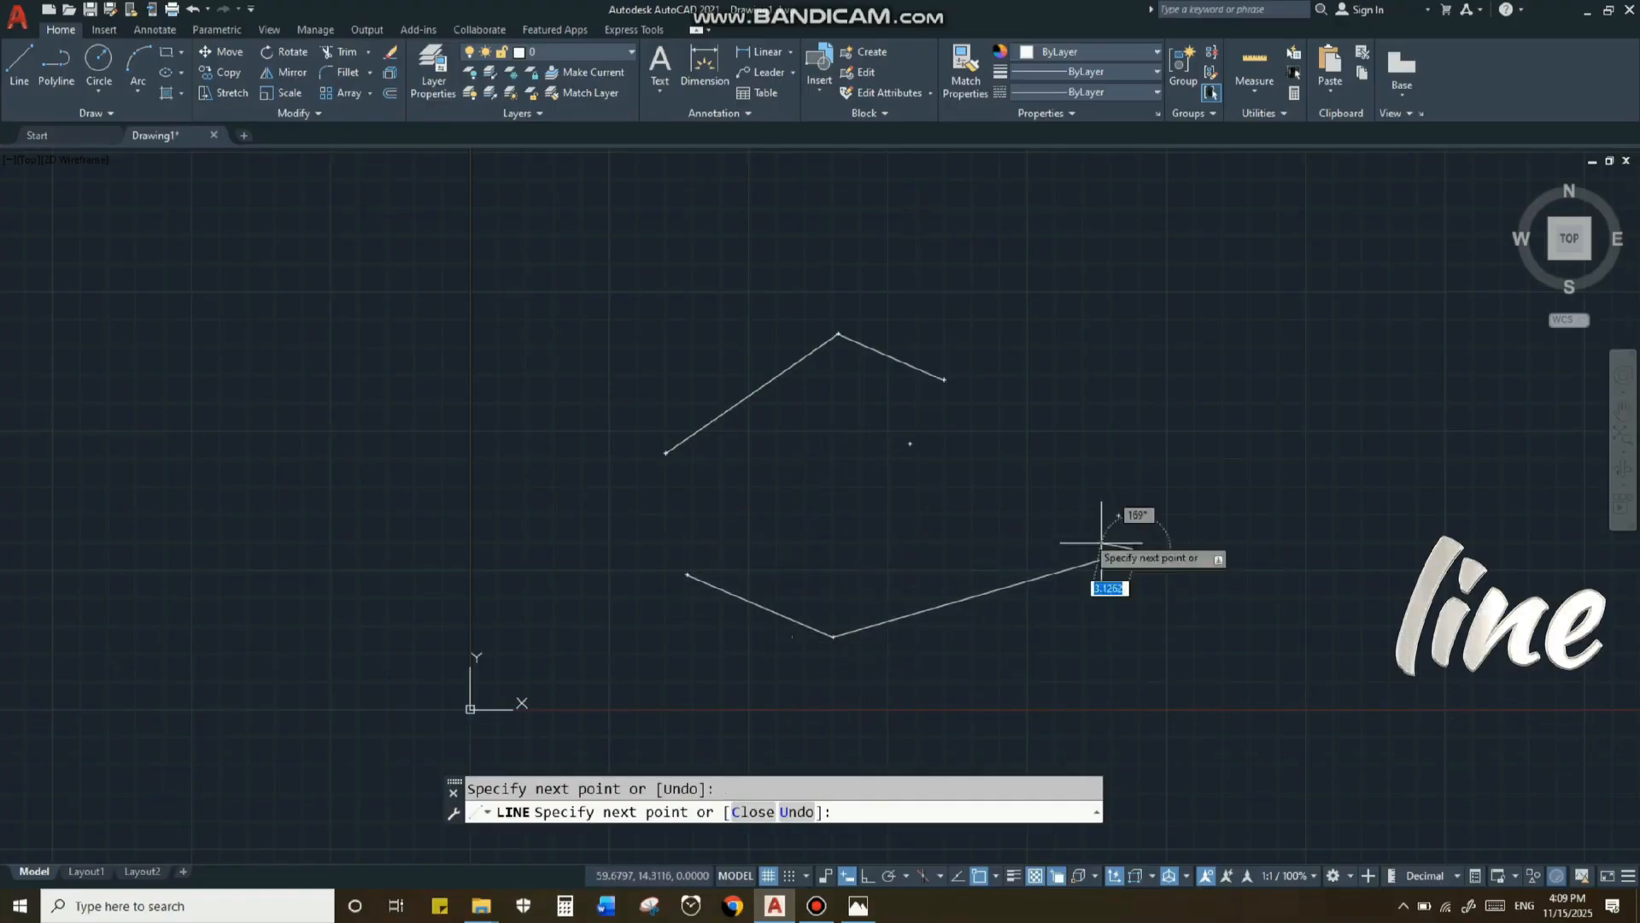
left_click(1136, 550)
left_click(927, 461)
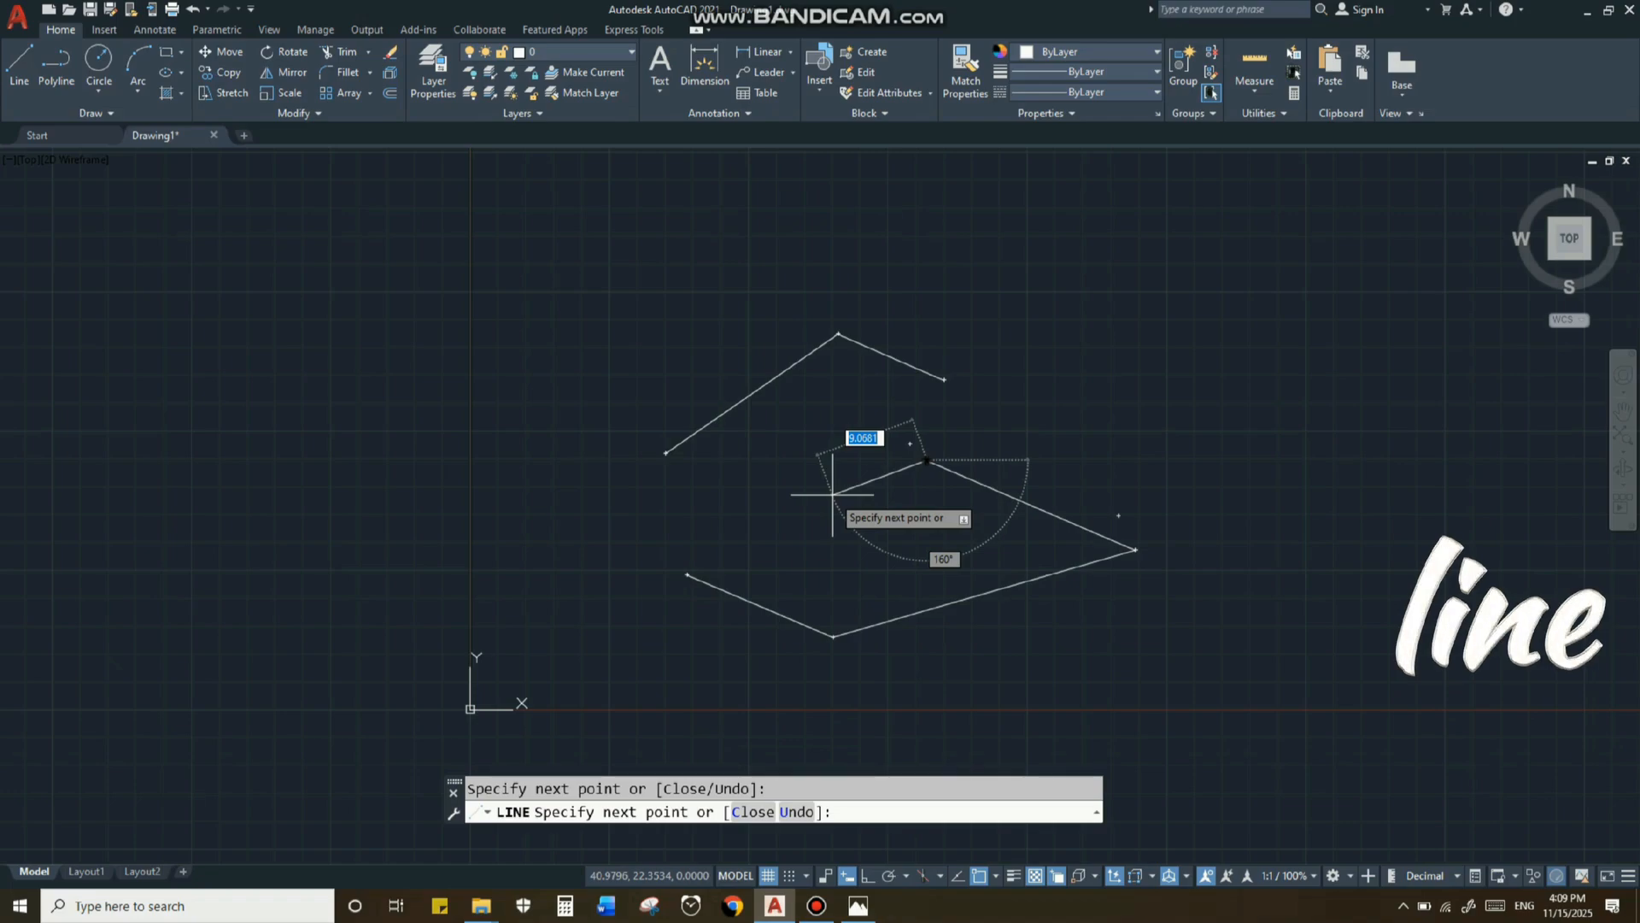
left_click(752, 812)
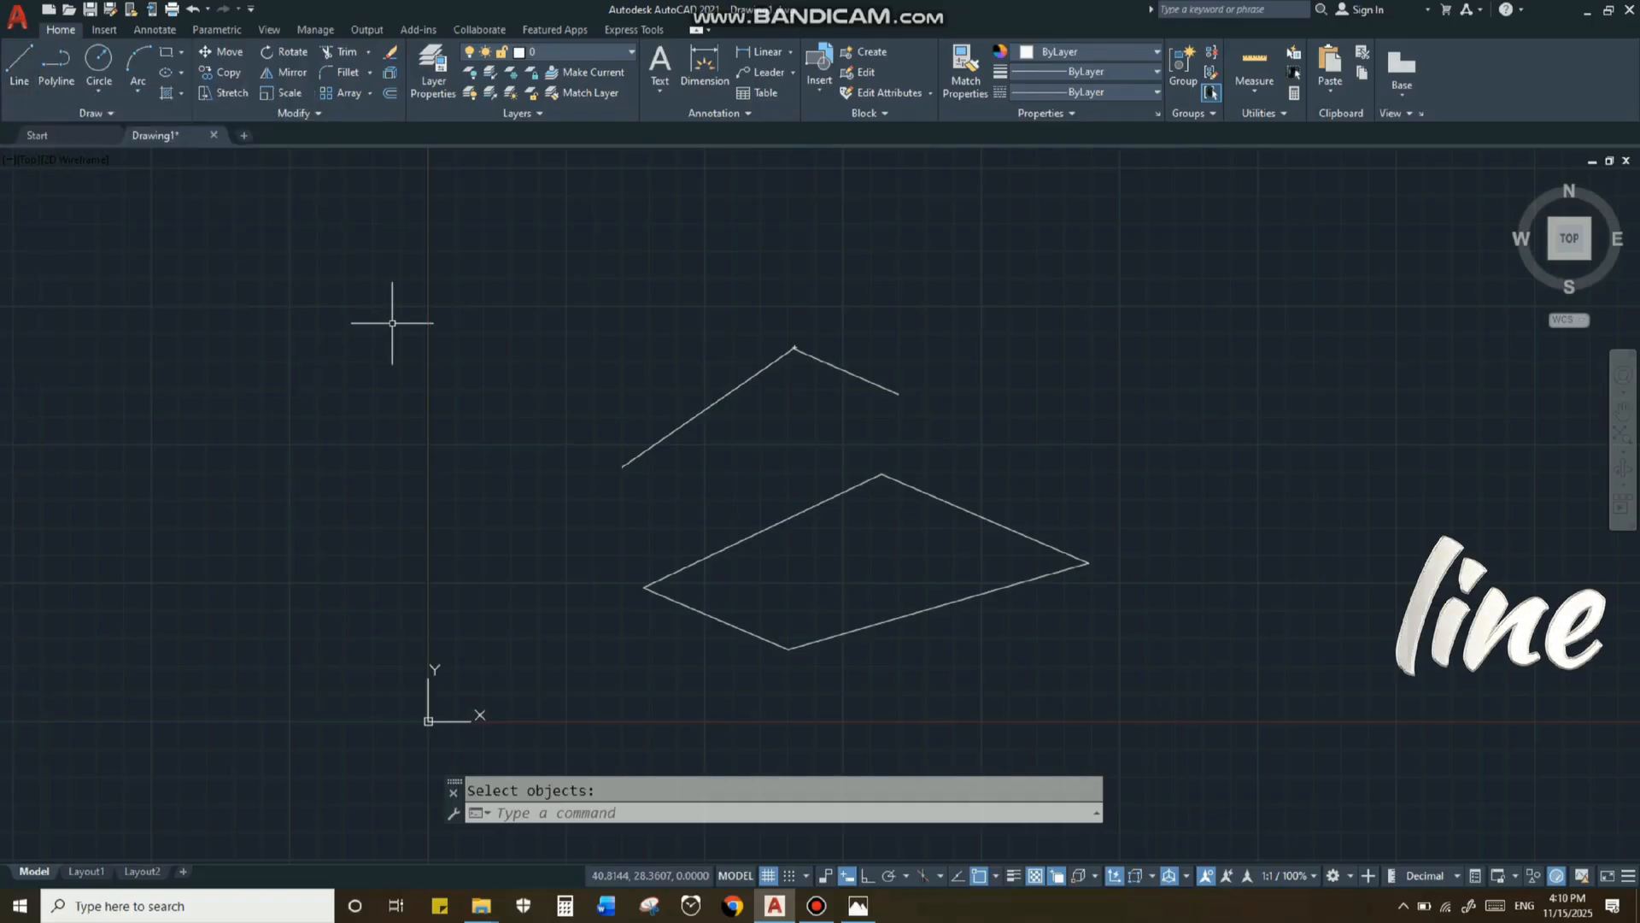
Step: Draw a ray starting just above the open peak's short side and running right with a slight downward slope
left_click(99, 113)
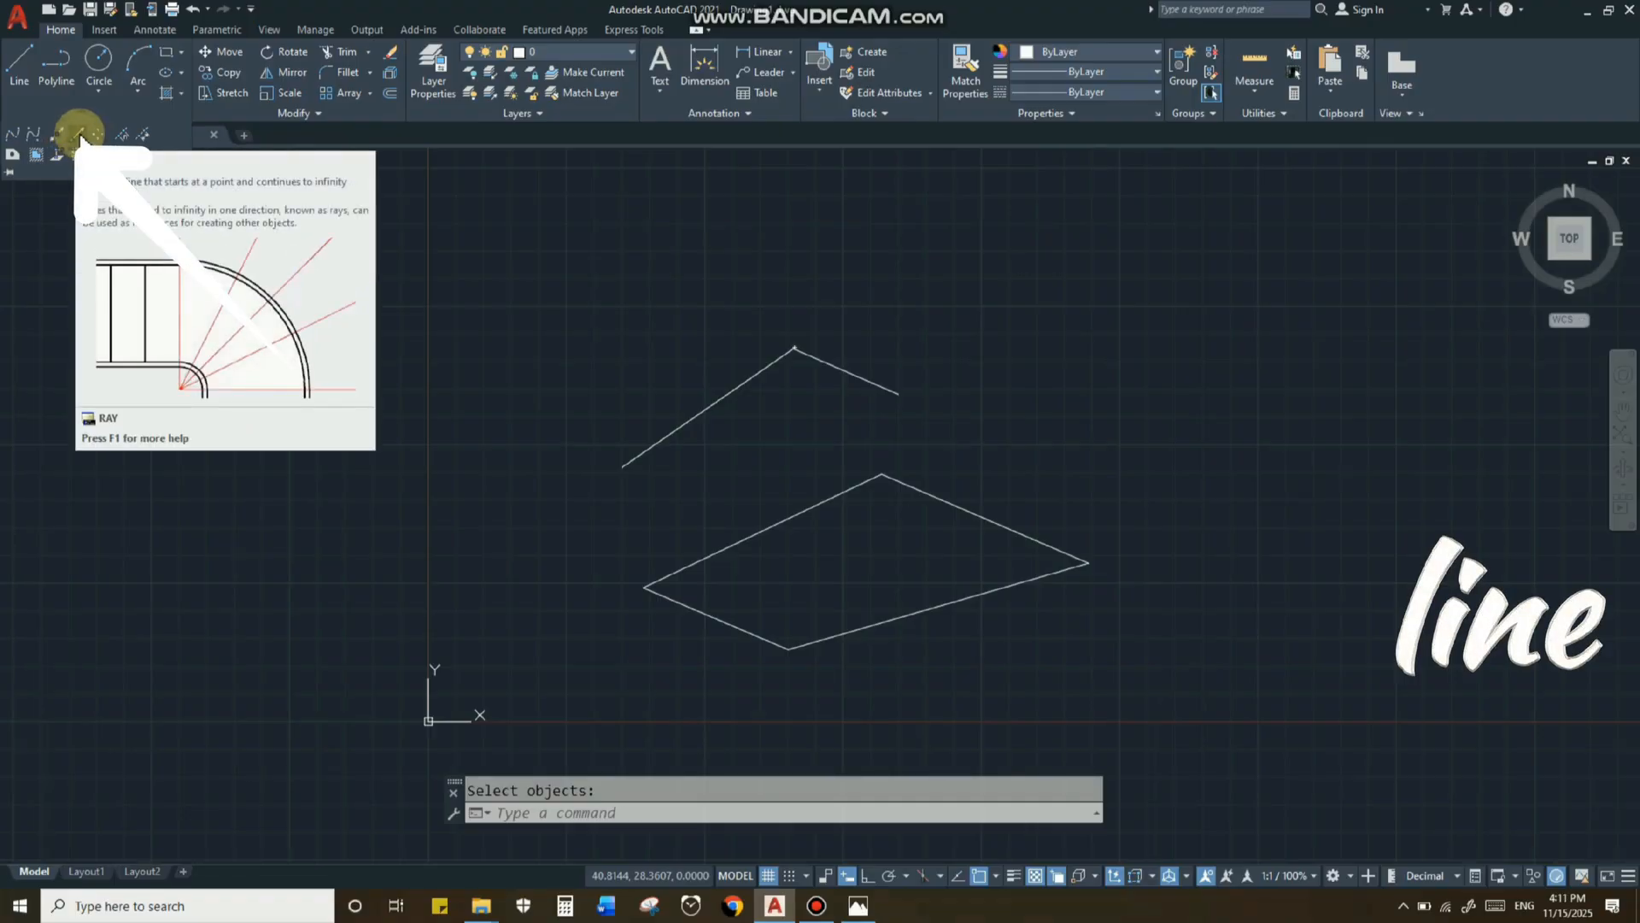
left_click(79, 135)
left_click(893, 344)
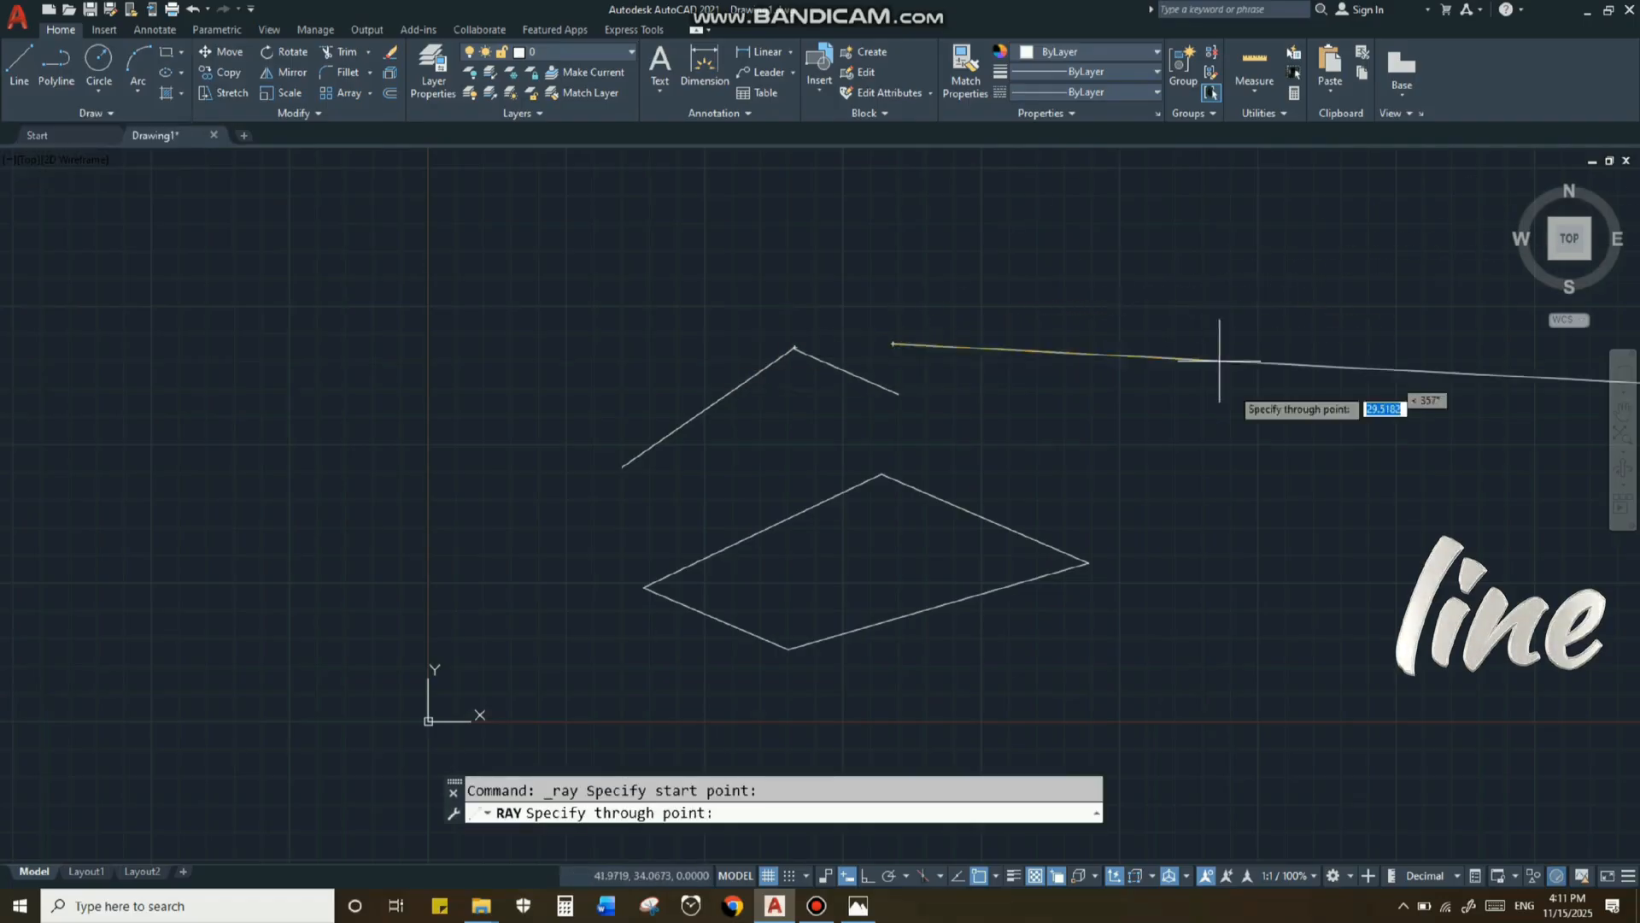
left_click(1209, 357)
key("Return")
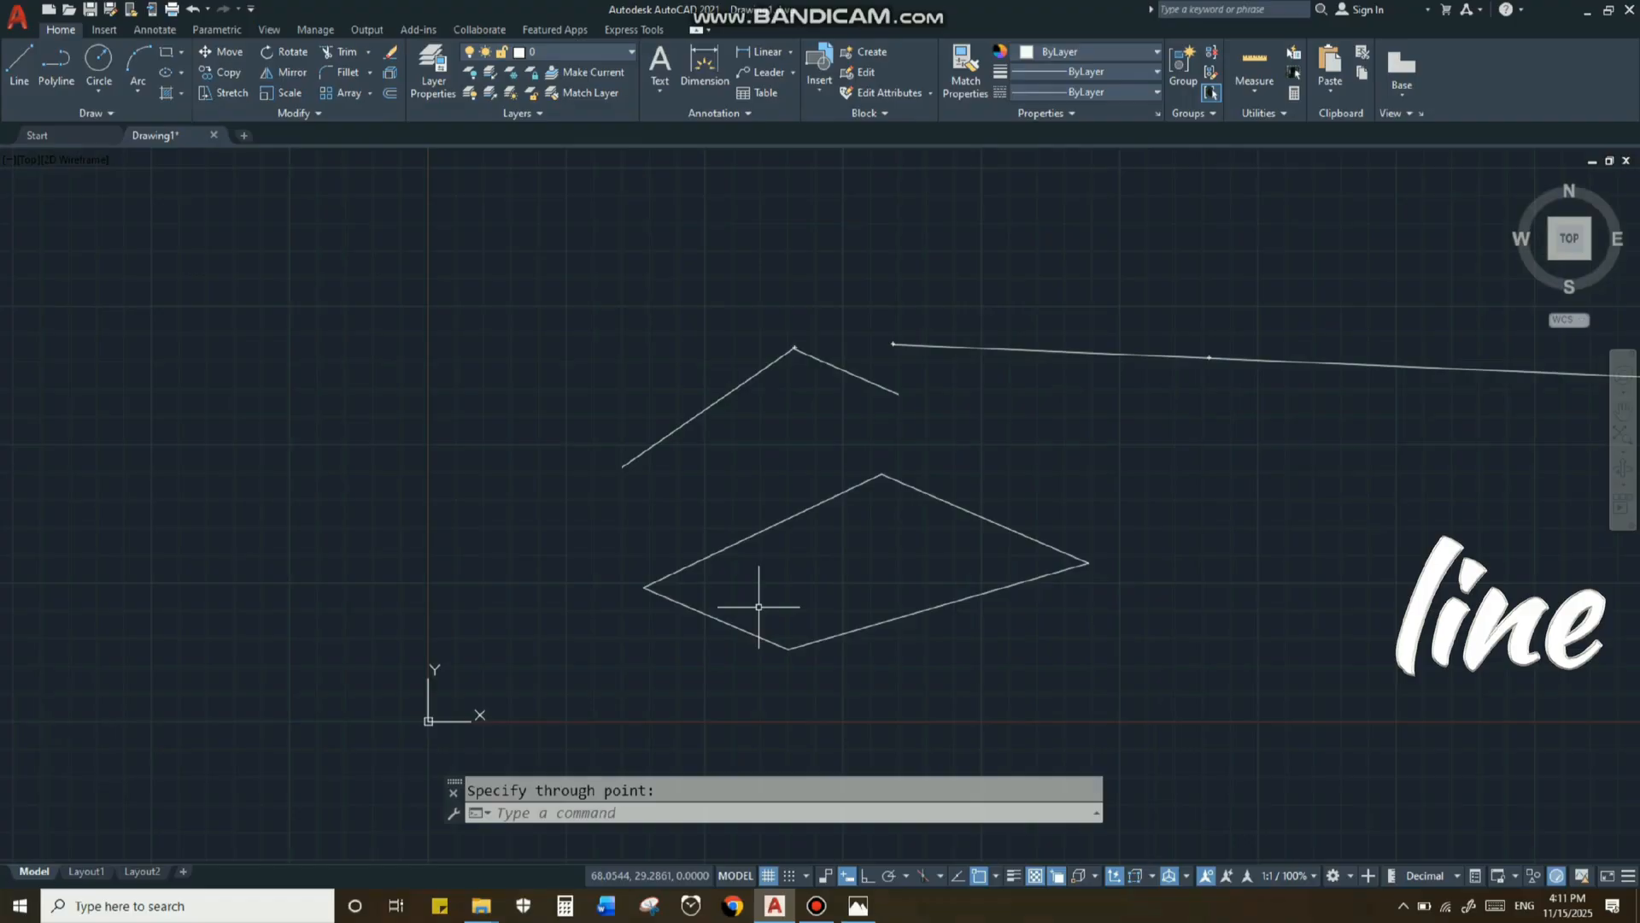
Step: Draw a second ray starting just right of the four-sided shape and rising gently to the right across the first ray
type("RAy")
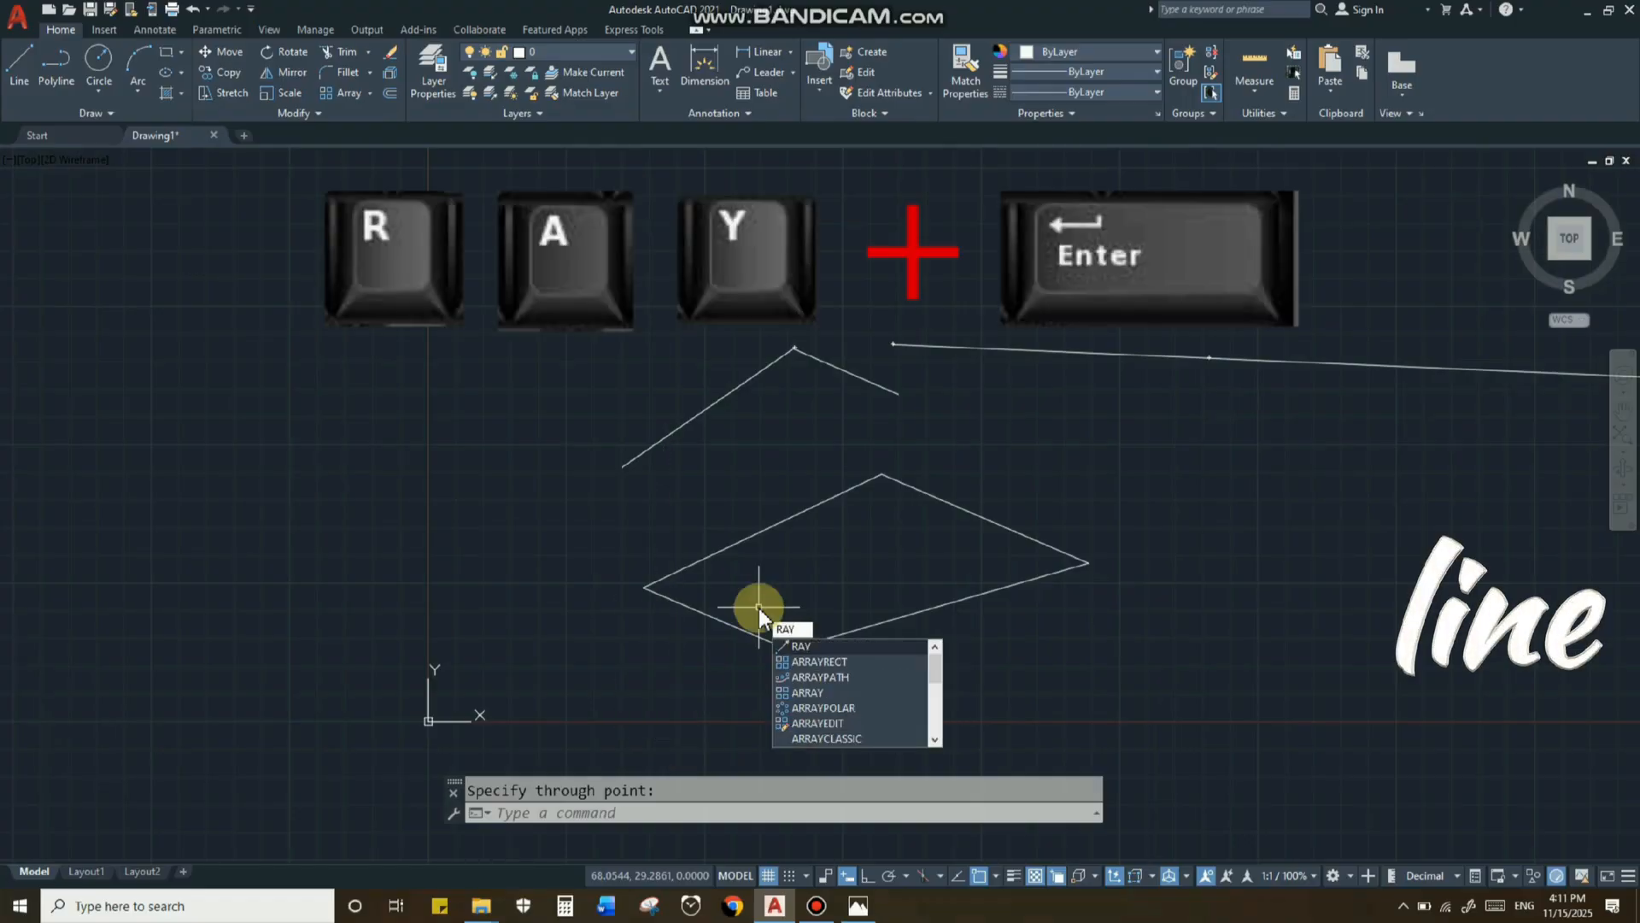
key("Return")
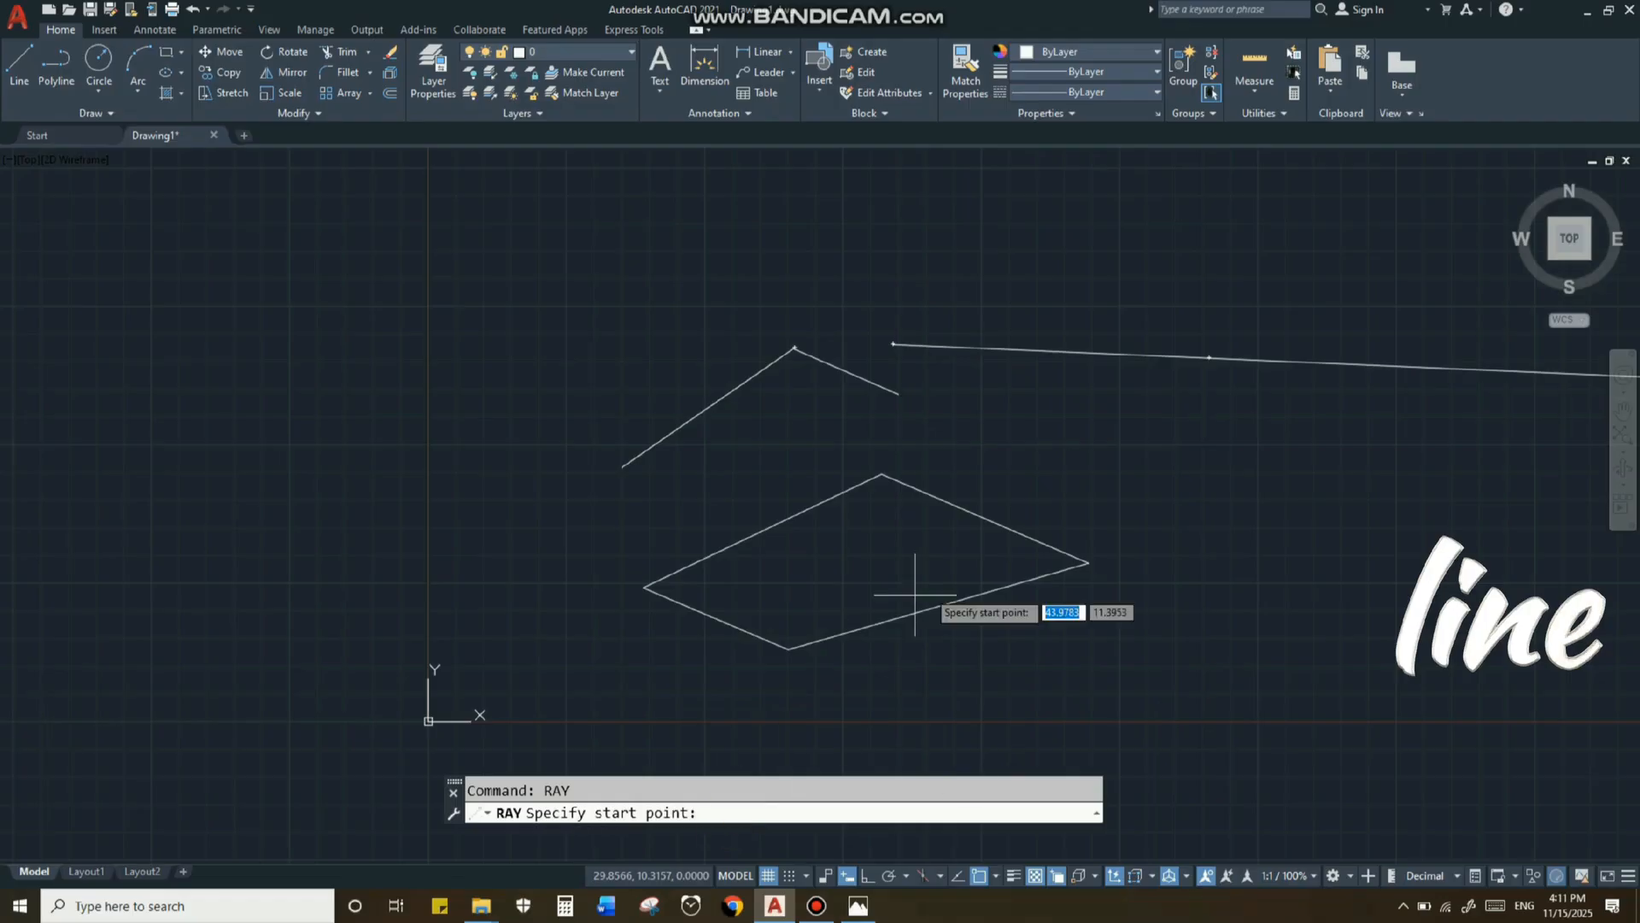
middle_click_drag(1009, 574, 818, 581)
left_click(921, 515)
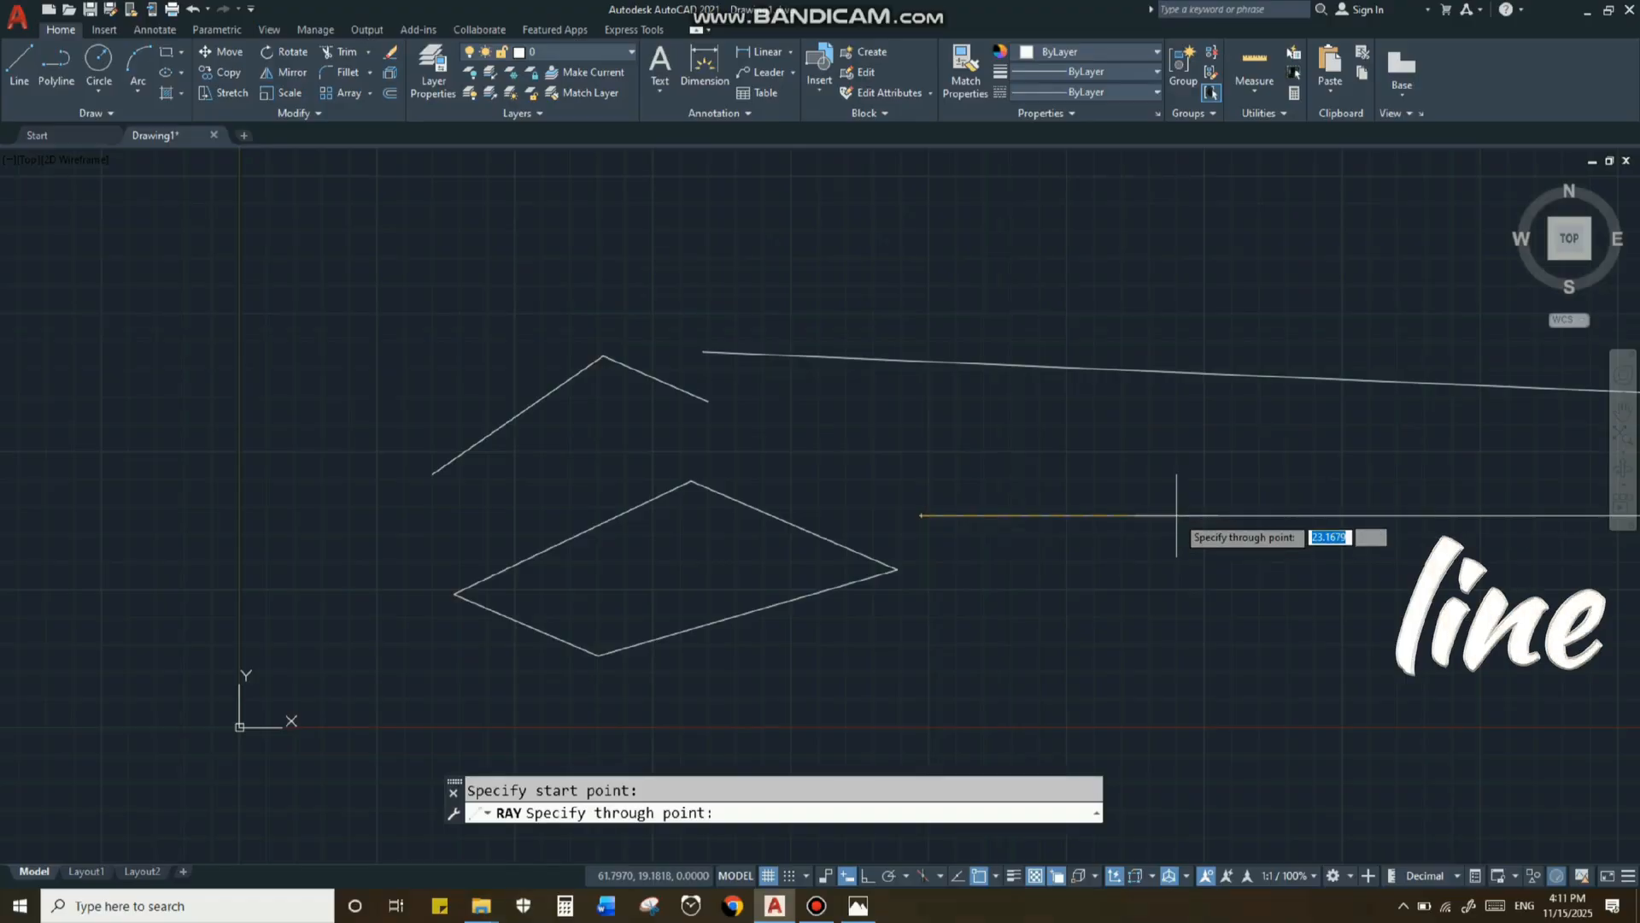
left_click(1009, 493)
key("Return")
scroll(967, 515, "down", 2)
scroll(855, 511, "down", 2)
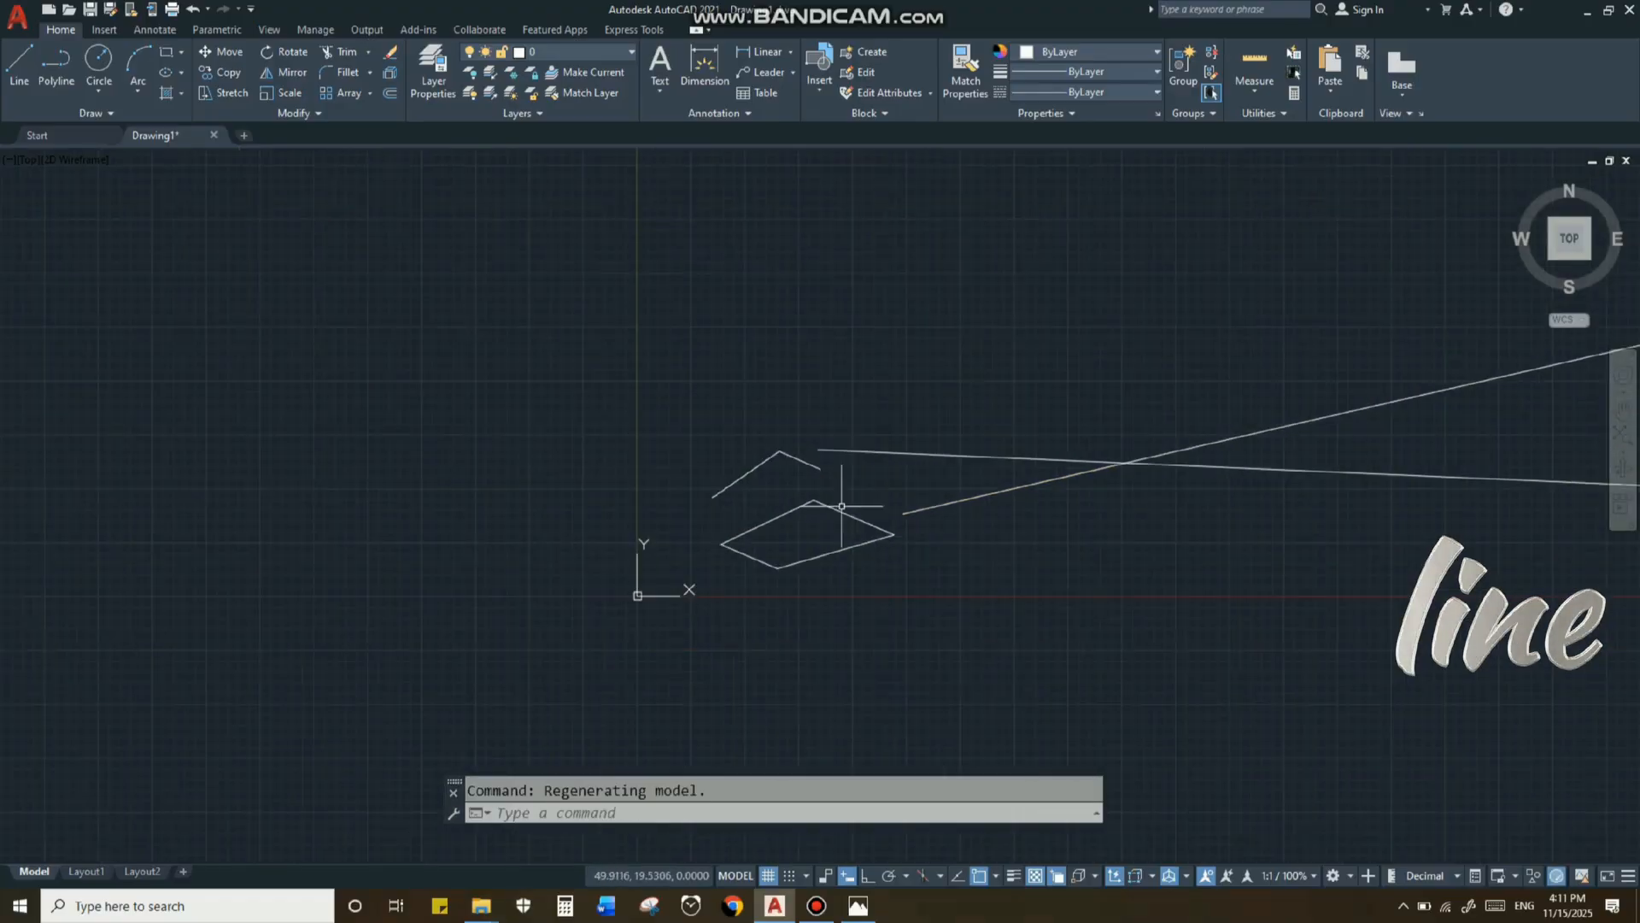
scroll(893, 455, "up", 2)
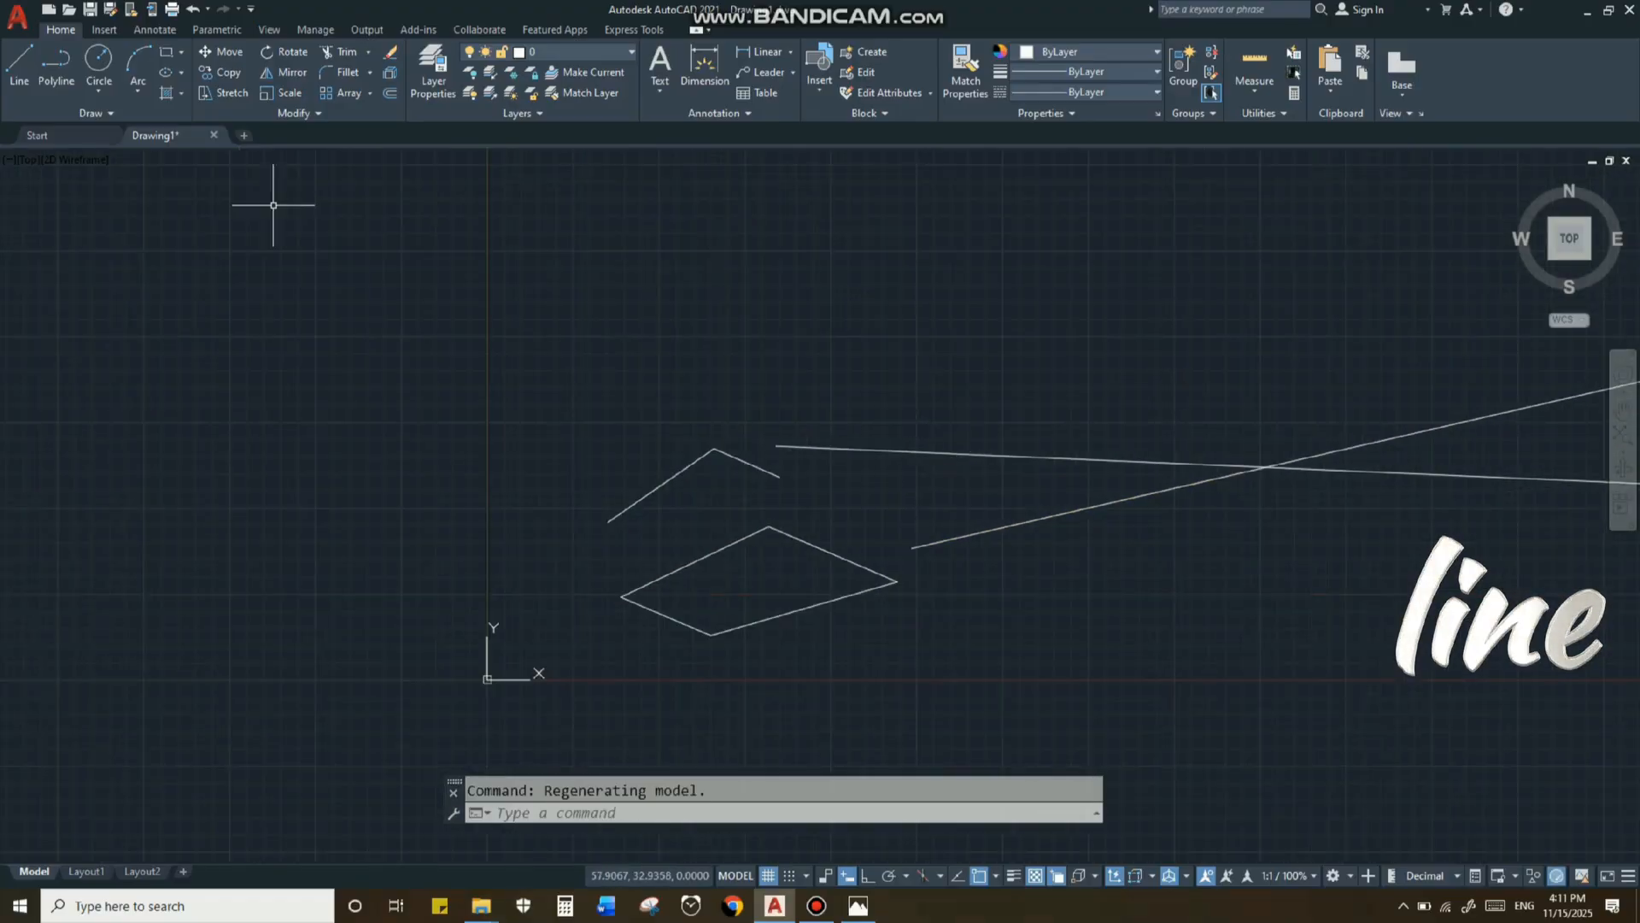
Step: Draw a construction line above all the shapes, rising slightly to the right
left_click(79, 115)
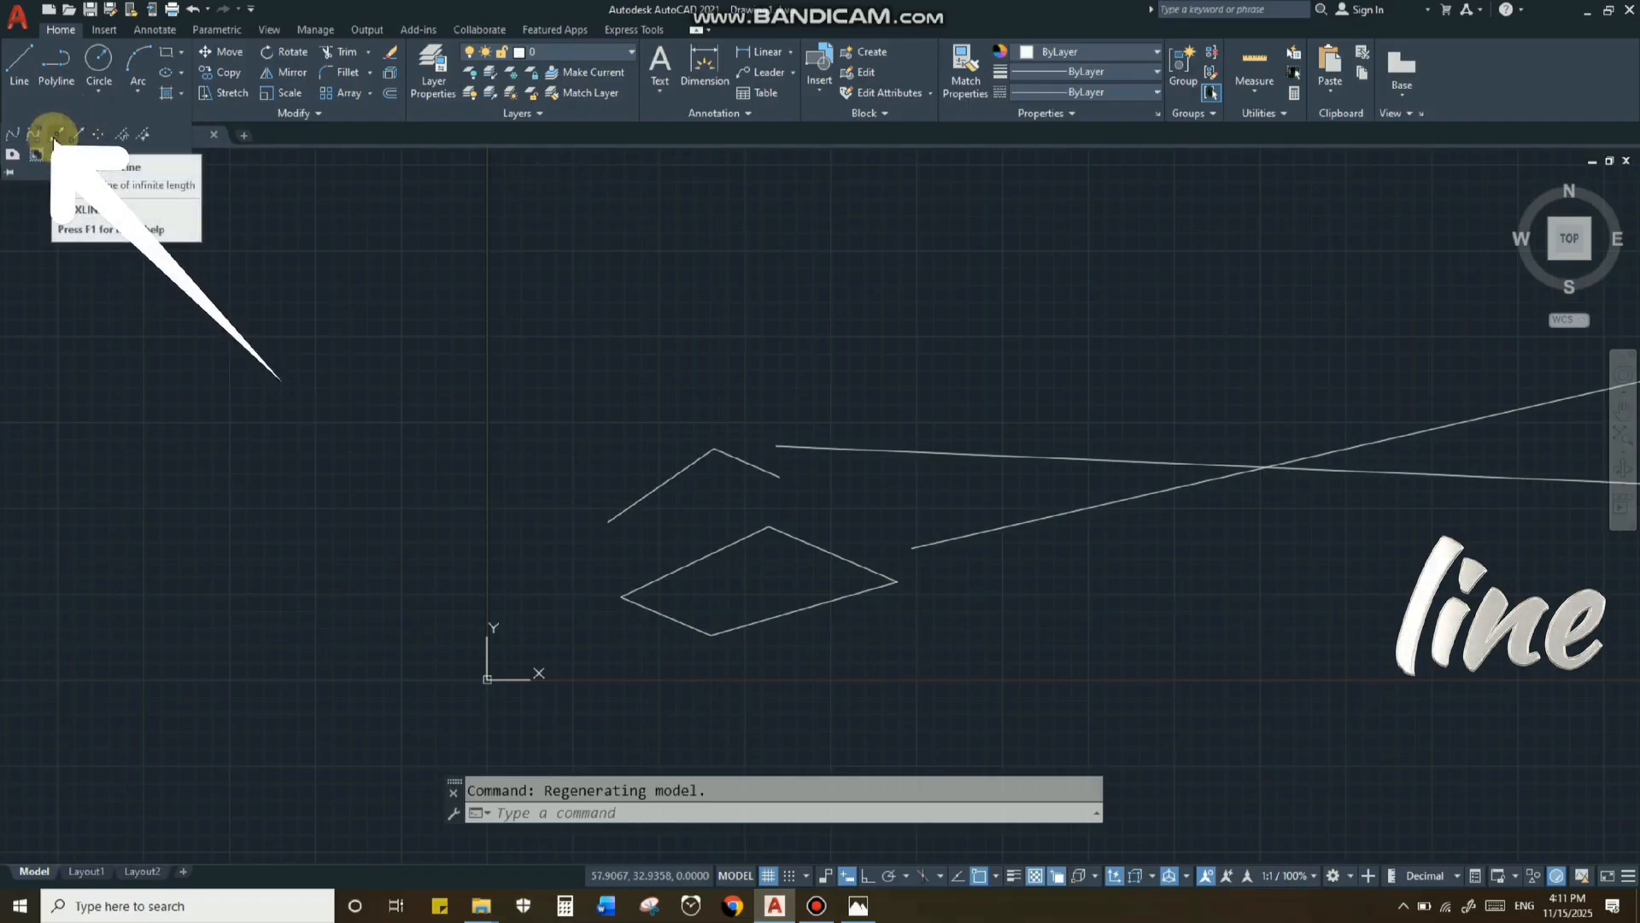
left_click(53, 139)
left_click(588, 326)
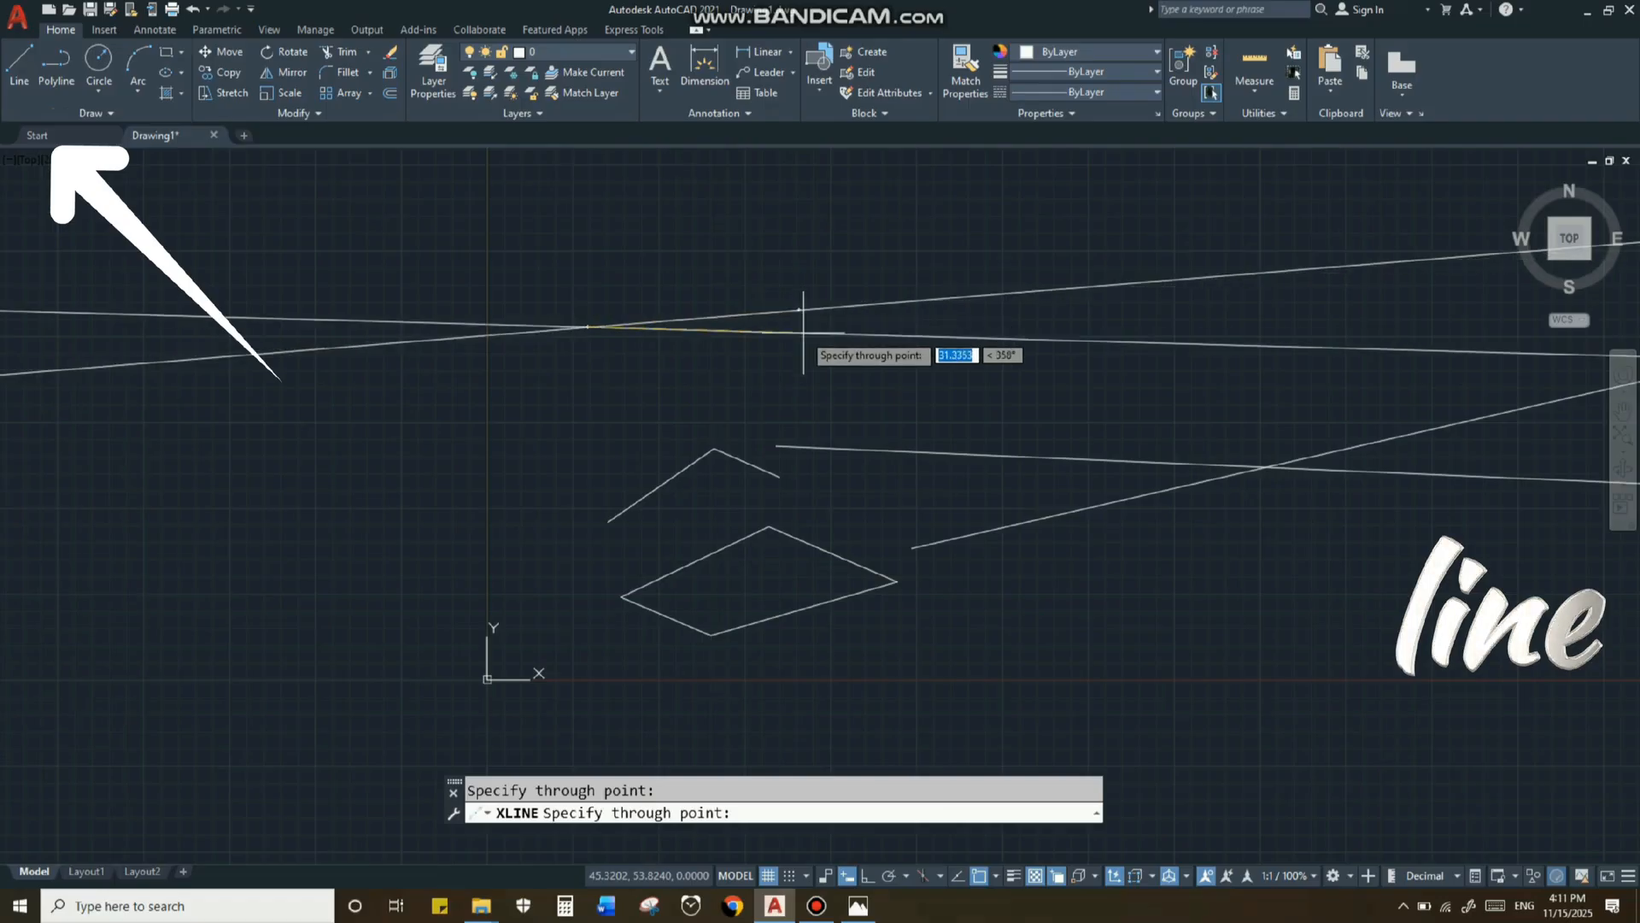
key("Return")
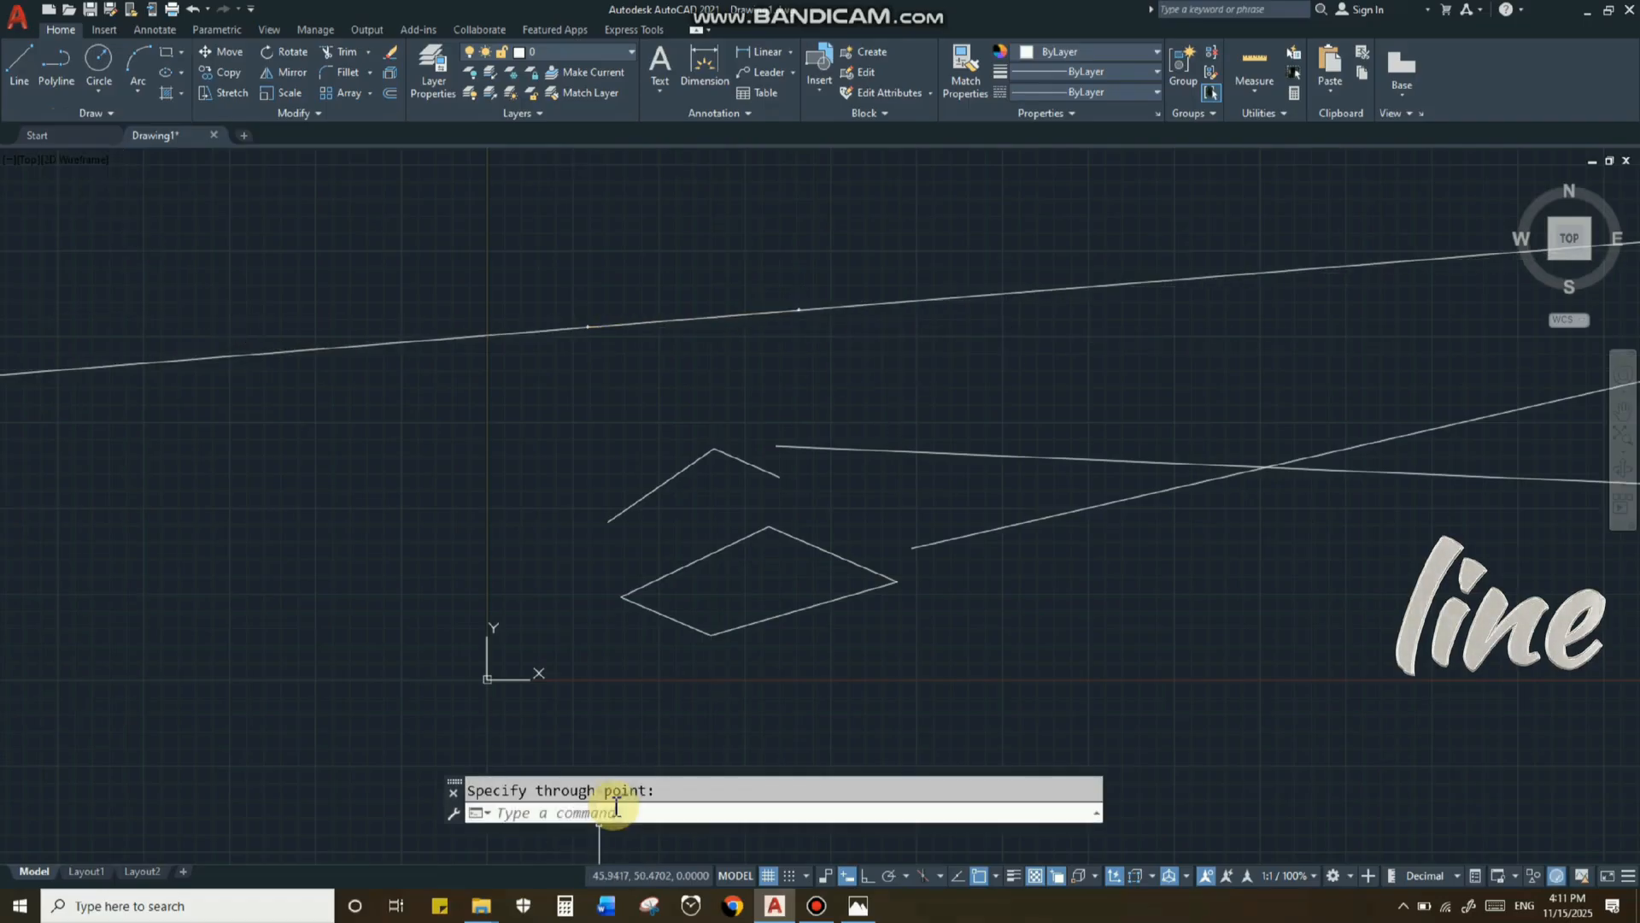
Step: Place eight horizontal construction lines at different heights across the drawing, using the Hor option of XLINE
type("x")
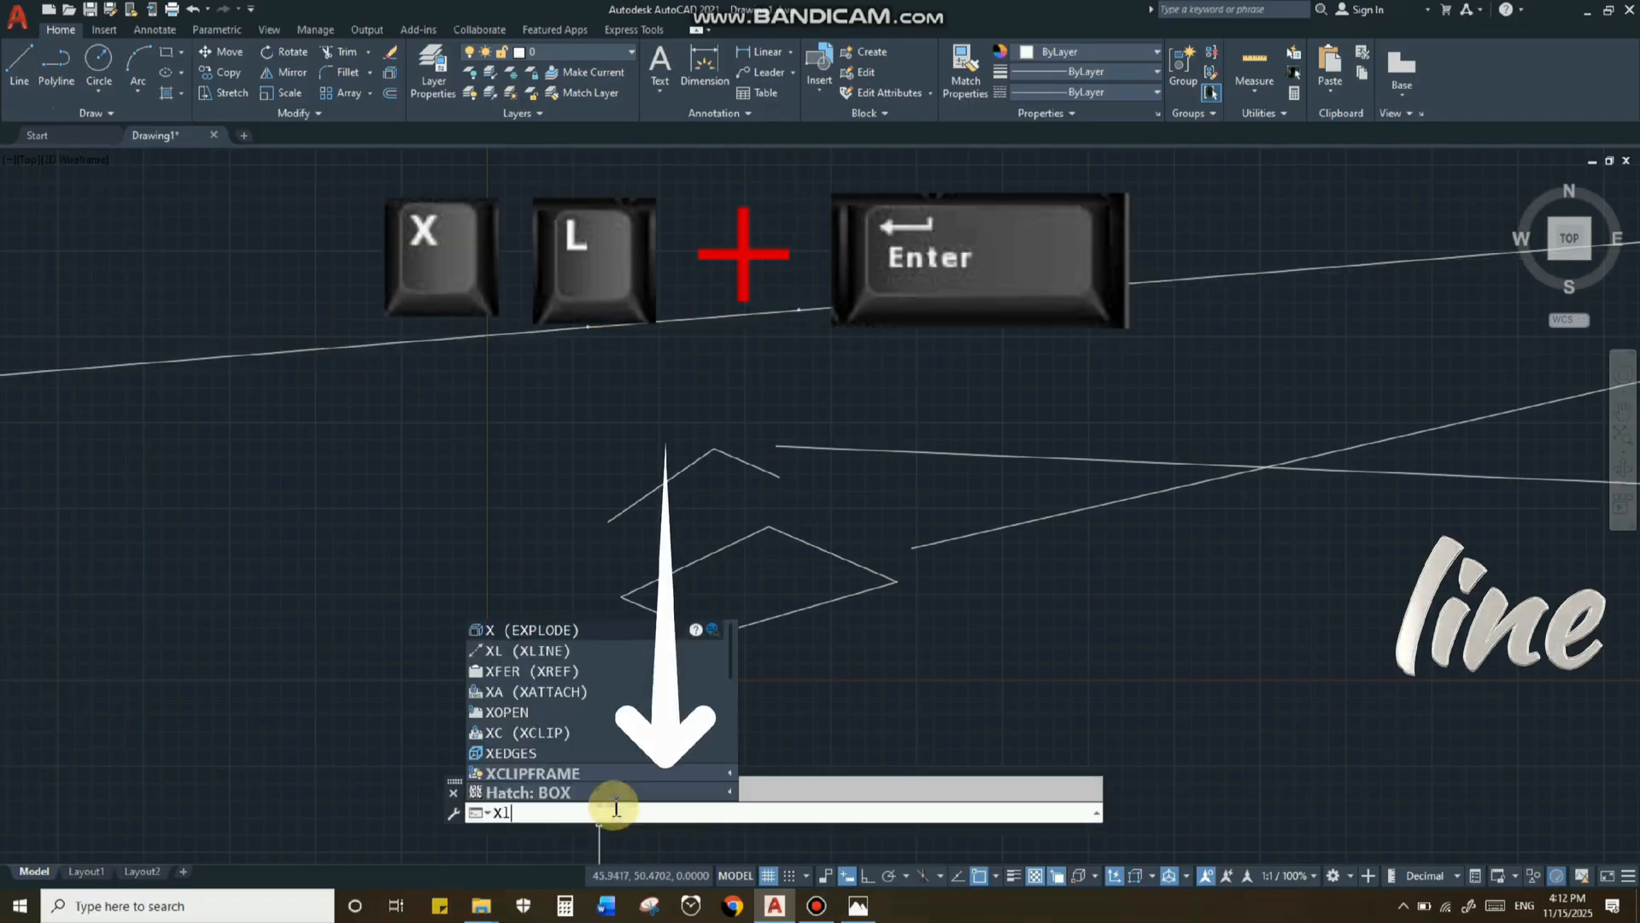
type("l")
key("Return")
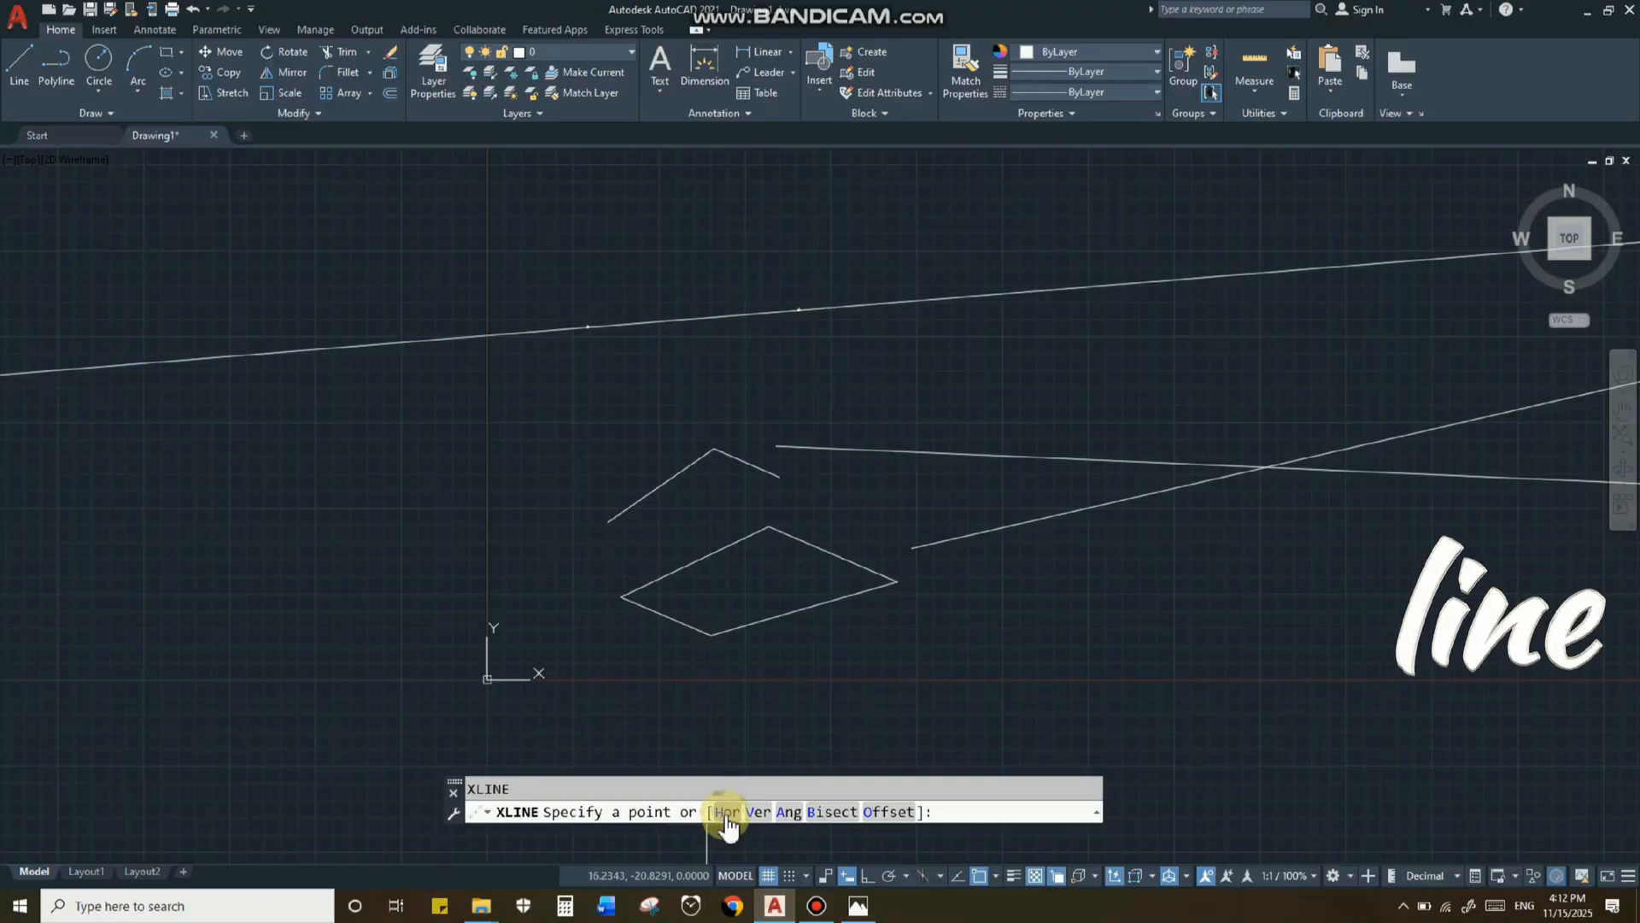
left_click(725, 814)
left_click(799, 384)
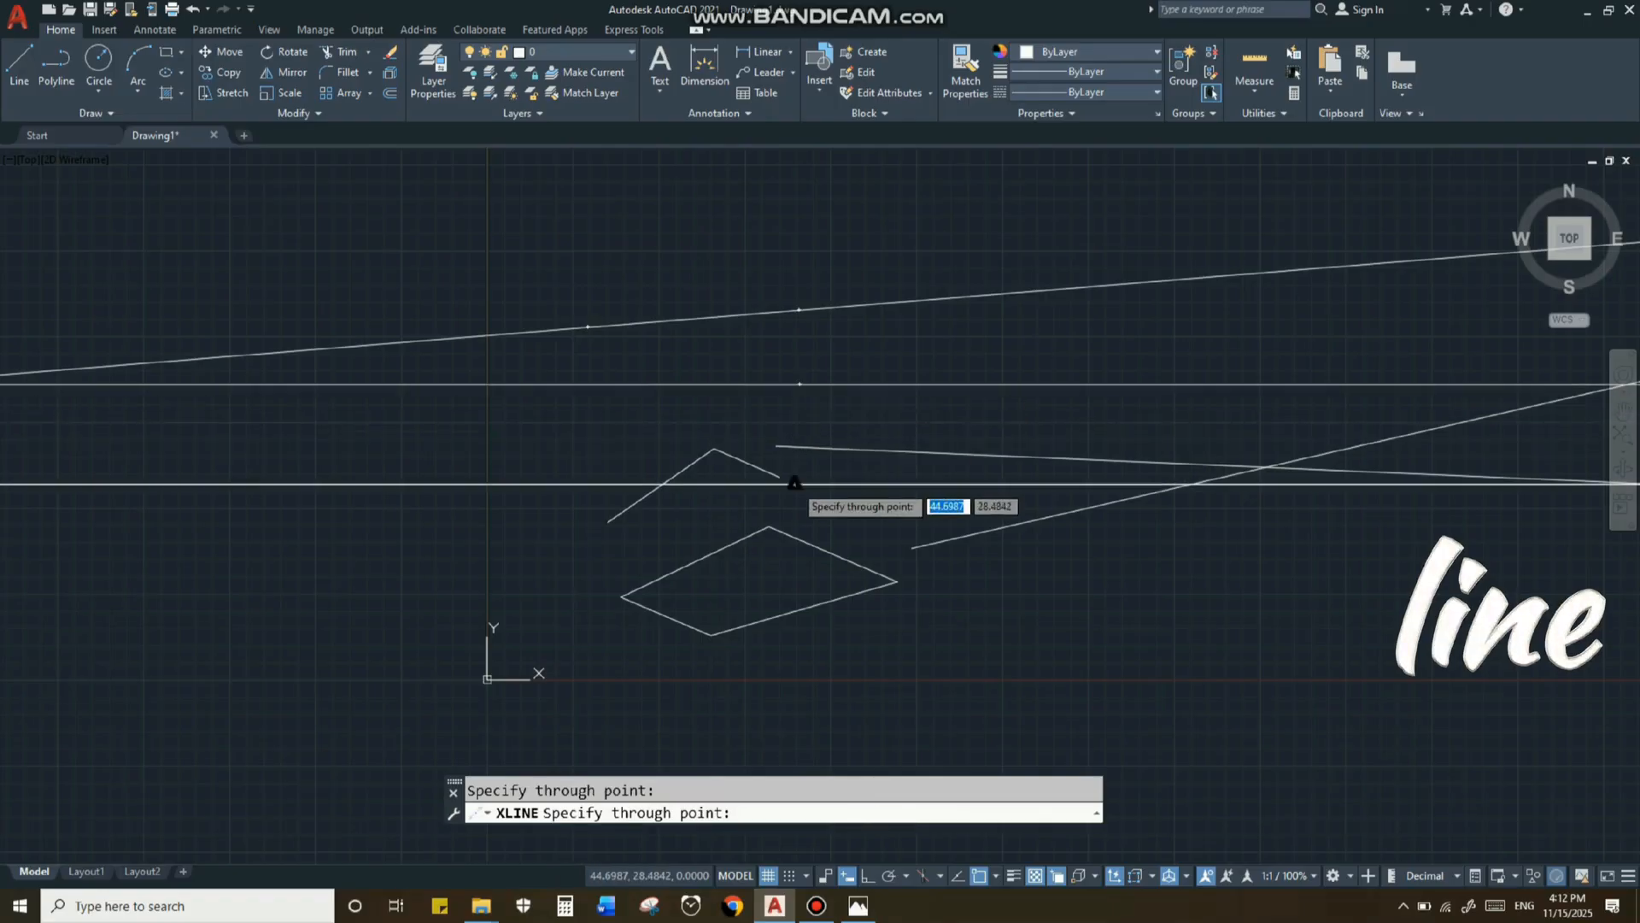
left_click(794, 485)
left_click(774, 594)
left_click(765, 658)
left_click(750, 729)
left_click(790, 354)
left_click(783, 265)
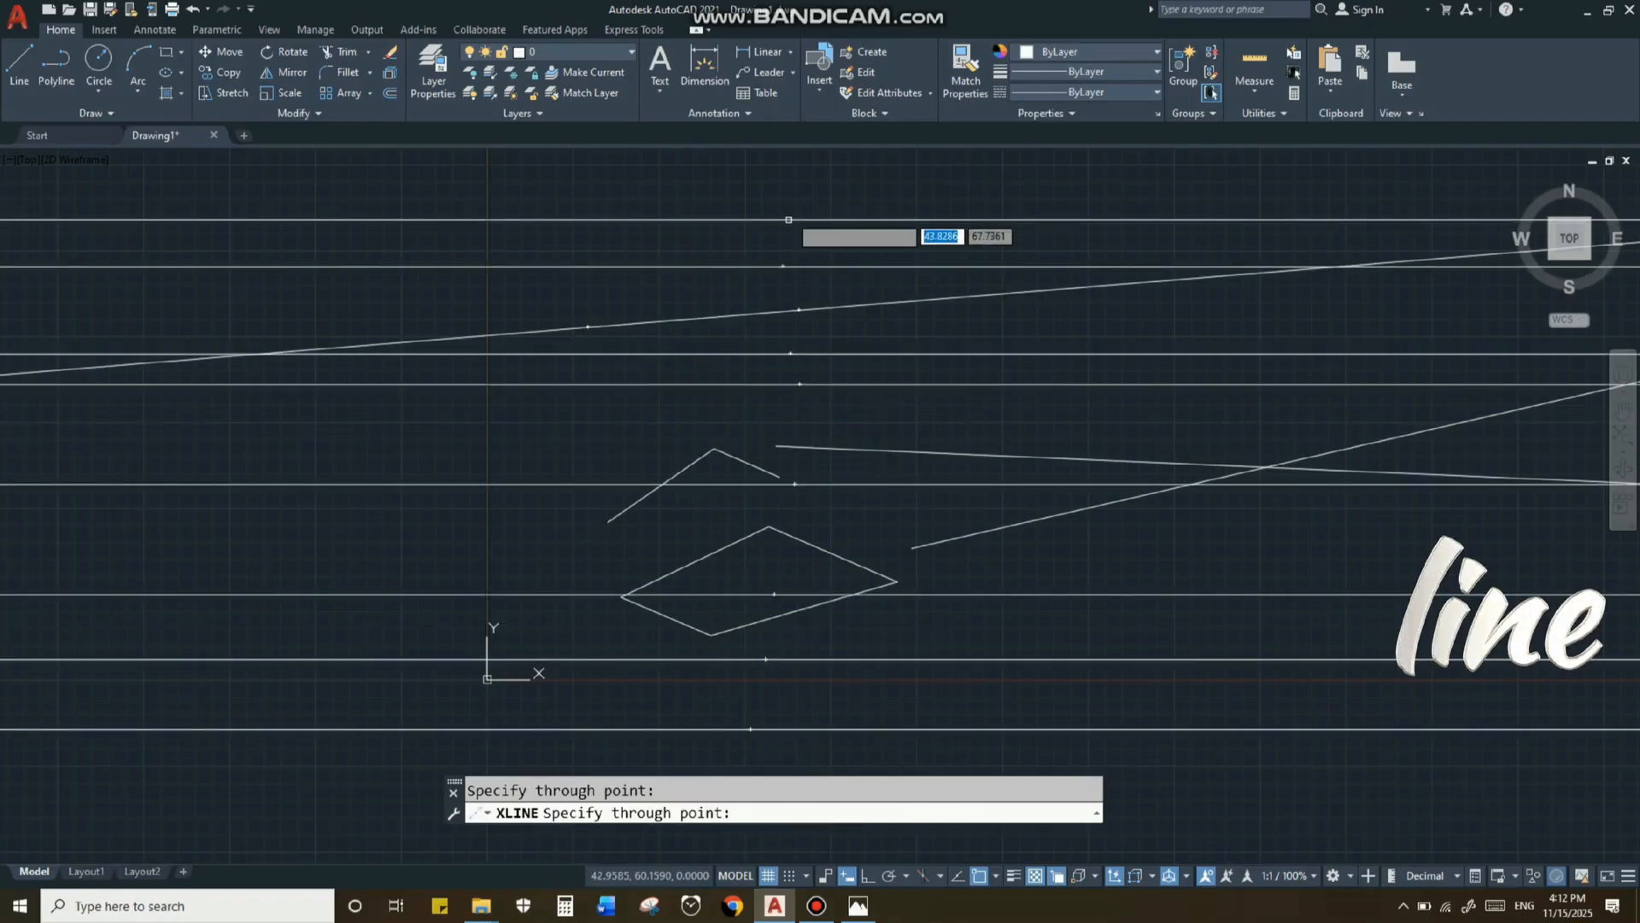
left_click(788, 213)
key("Return")
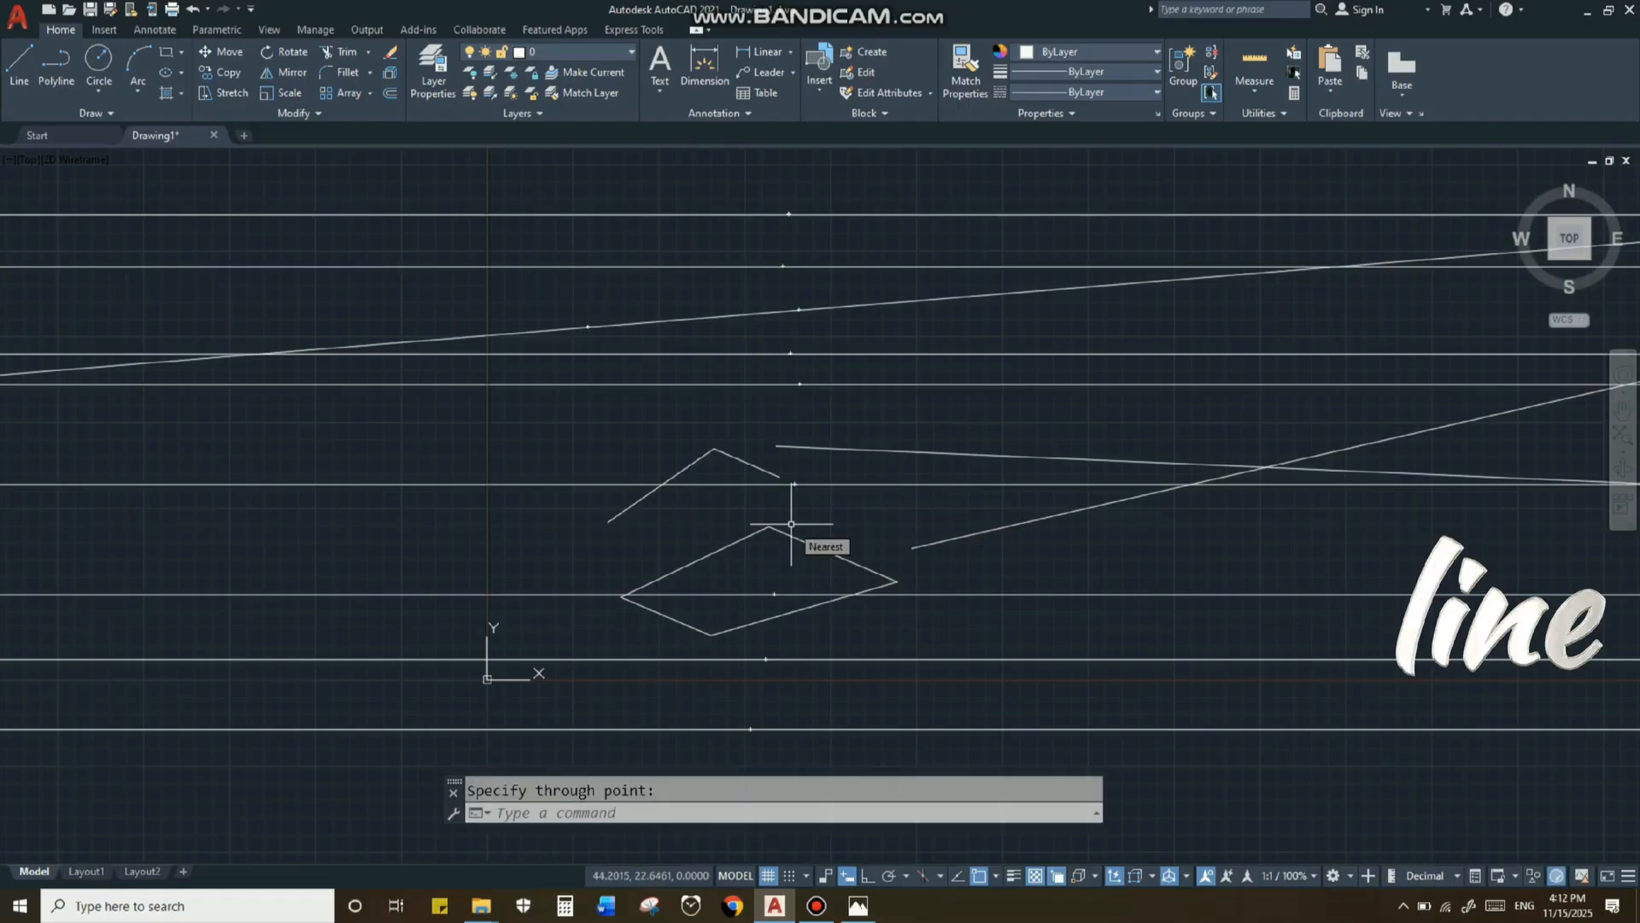
Step: Place eight vertical construction lines at spaced positions across the drawing, using the Ver option of XLINE
type("xl")
key("Return")
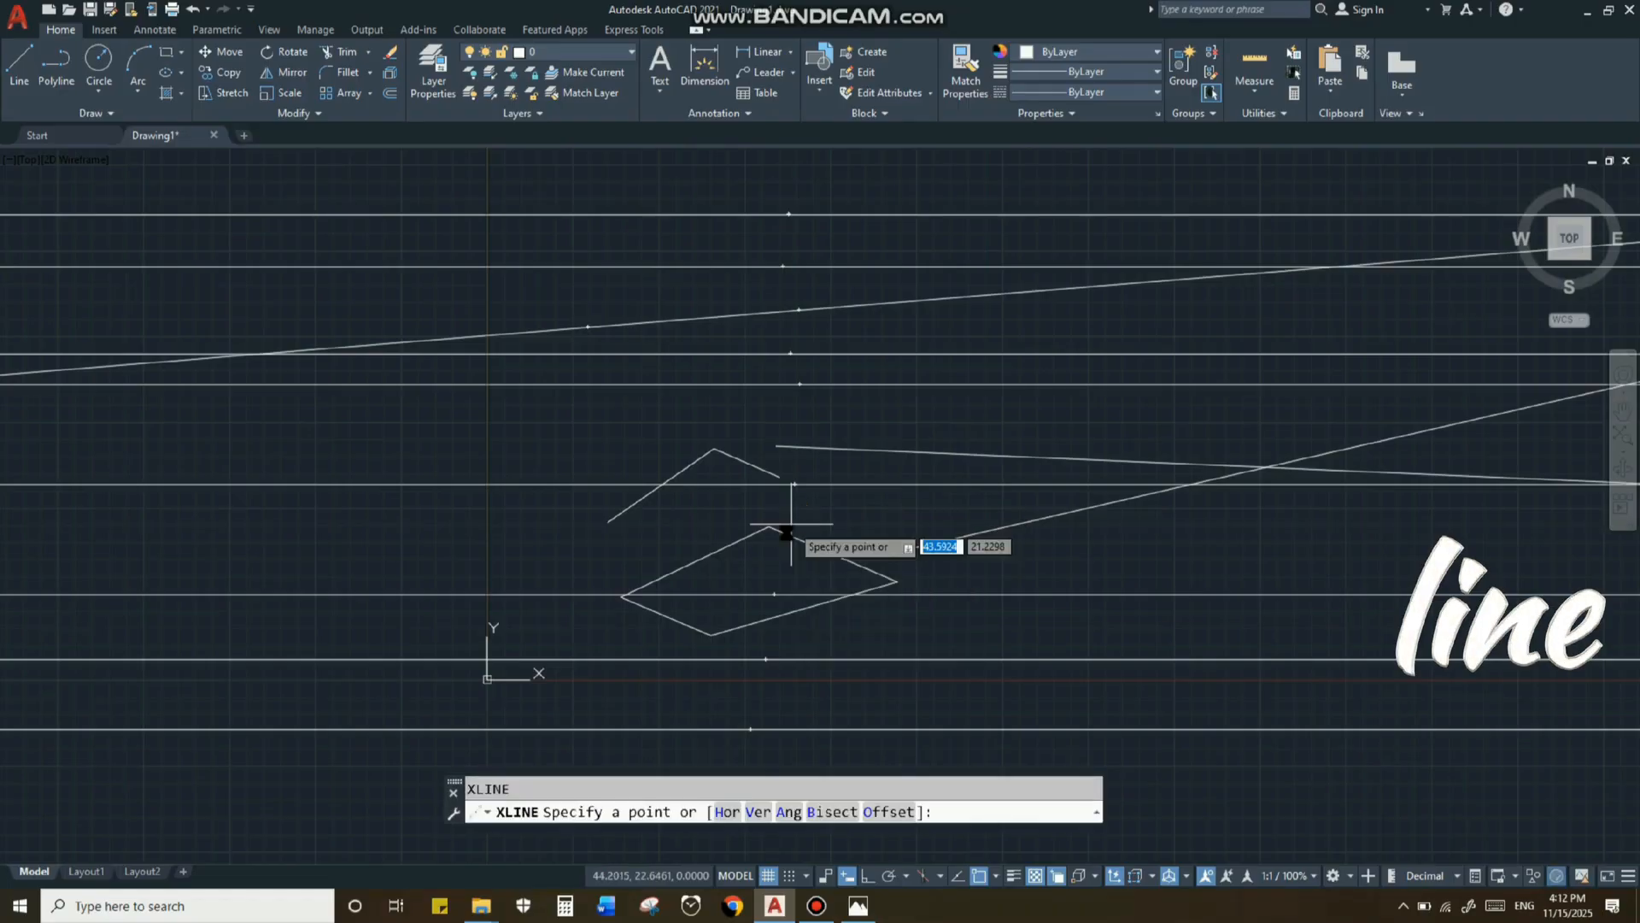
left_click(759, 812)
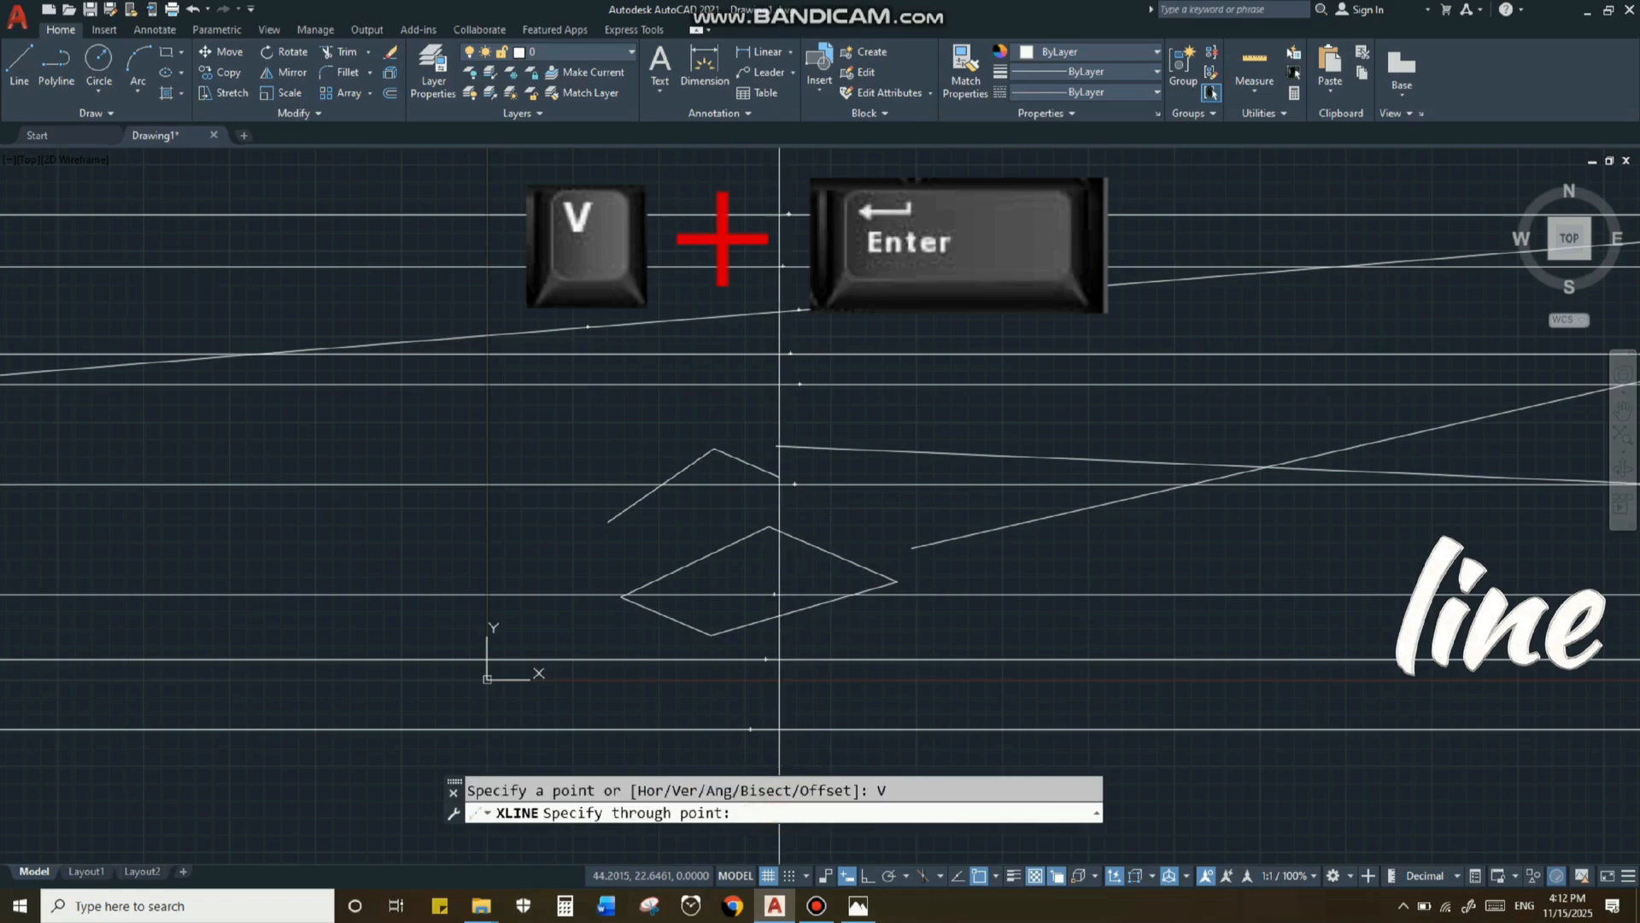
left_click(1206, 573)
left_click(1083, 573)
left_click(956, 579)
left_click(848, 565)
left_click(728, 568)
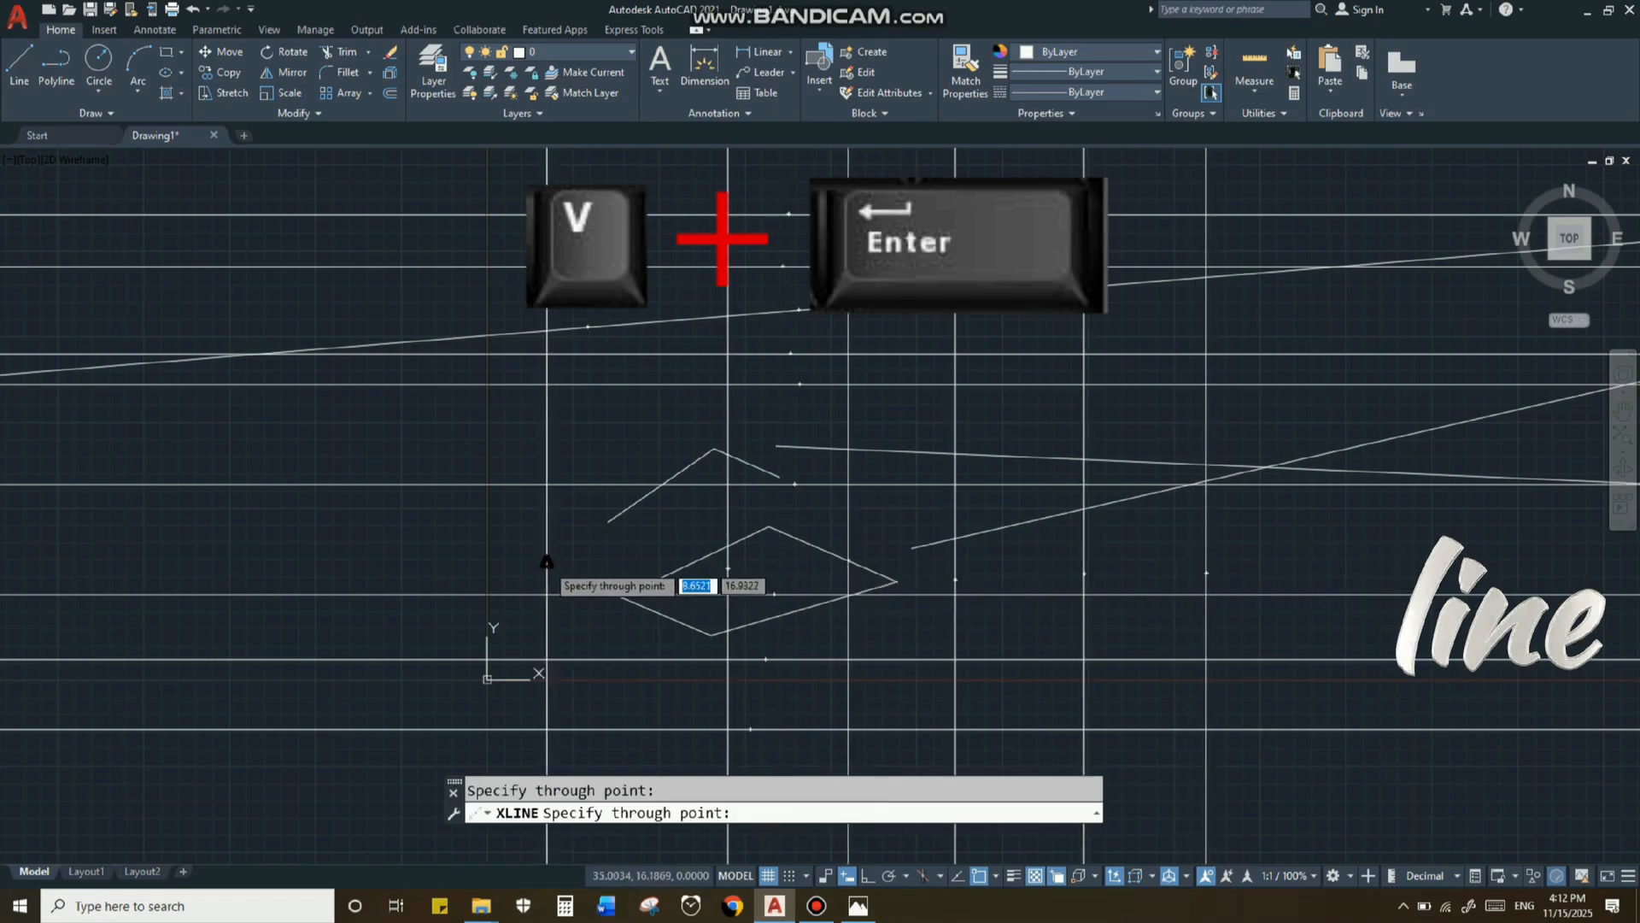
left_click(547, 563)
left_click(408, 563)
left_click(294, 564)
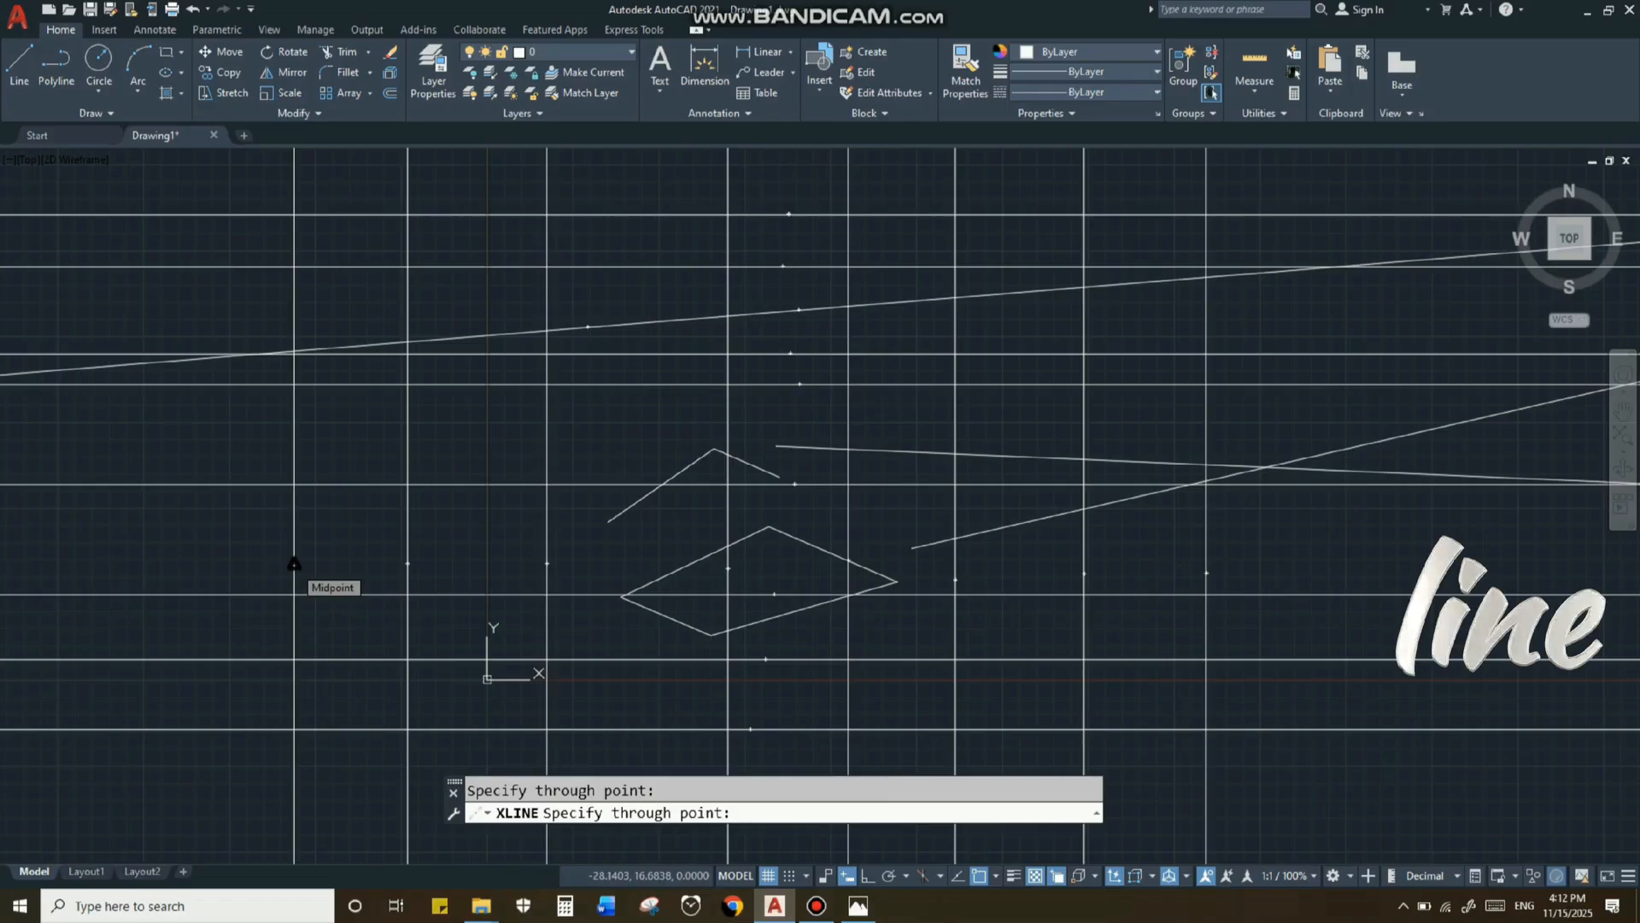
key("Return")
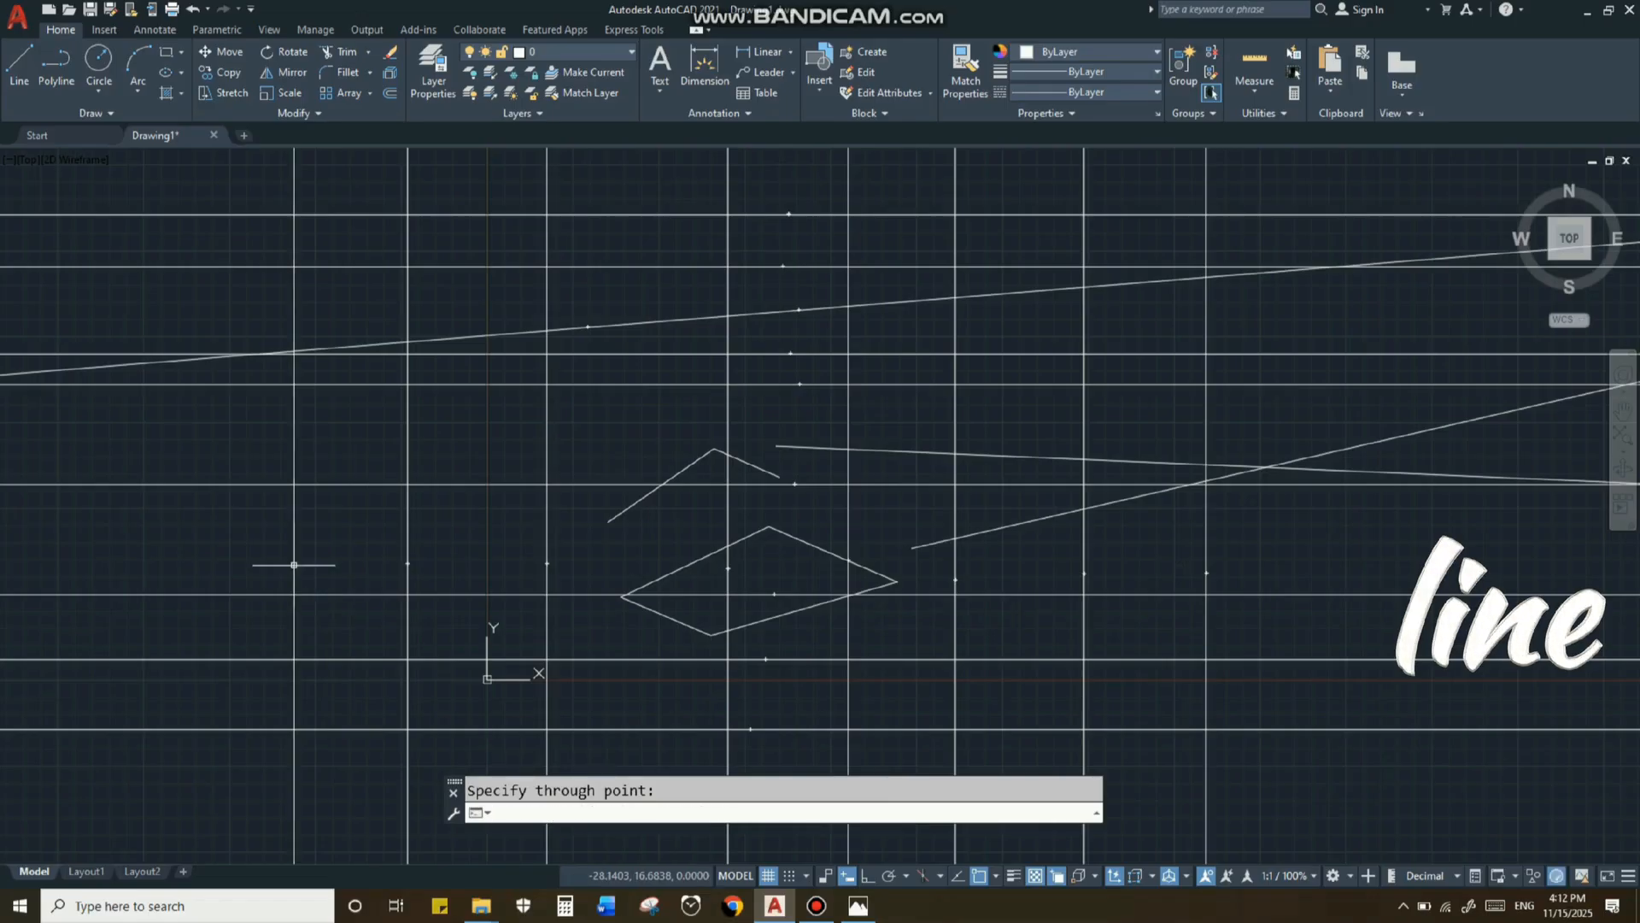
Step: Place a series of parallel construction lines rising to the right across the drawing, using XLINE's Ang option with the angle picked by two points
right_click(294, 564)
left_click(341, 600)
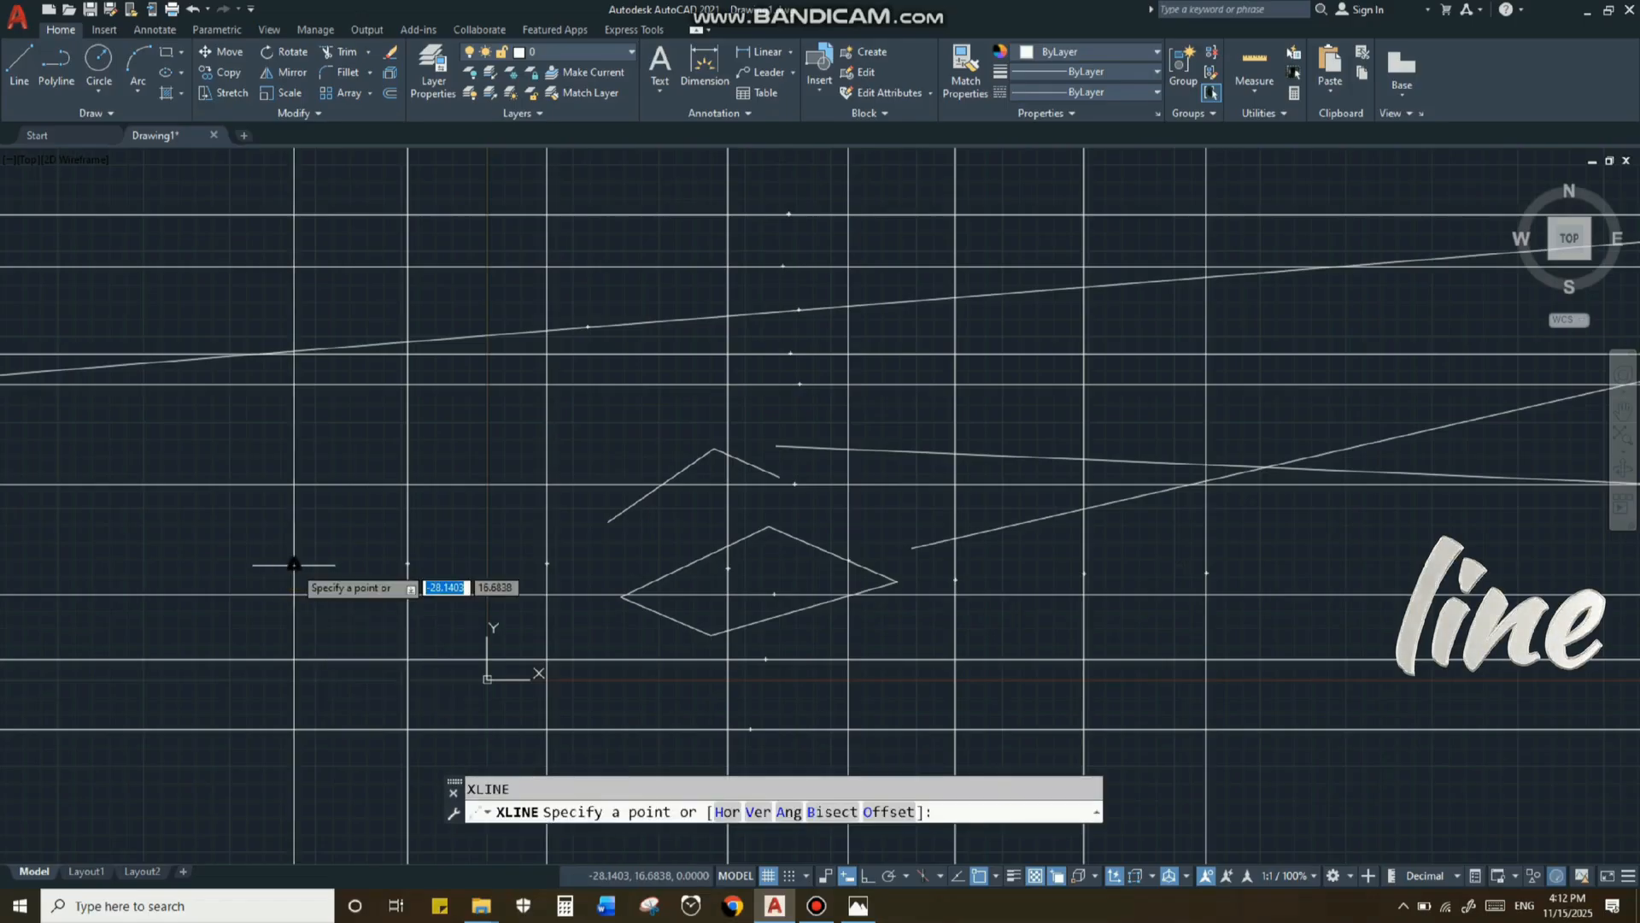
left_click(788, 812)
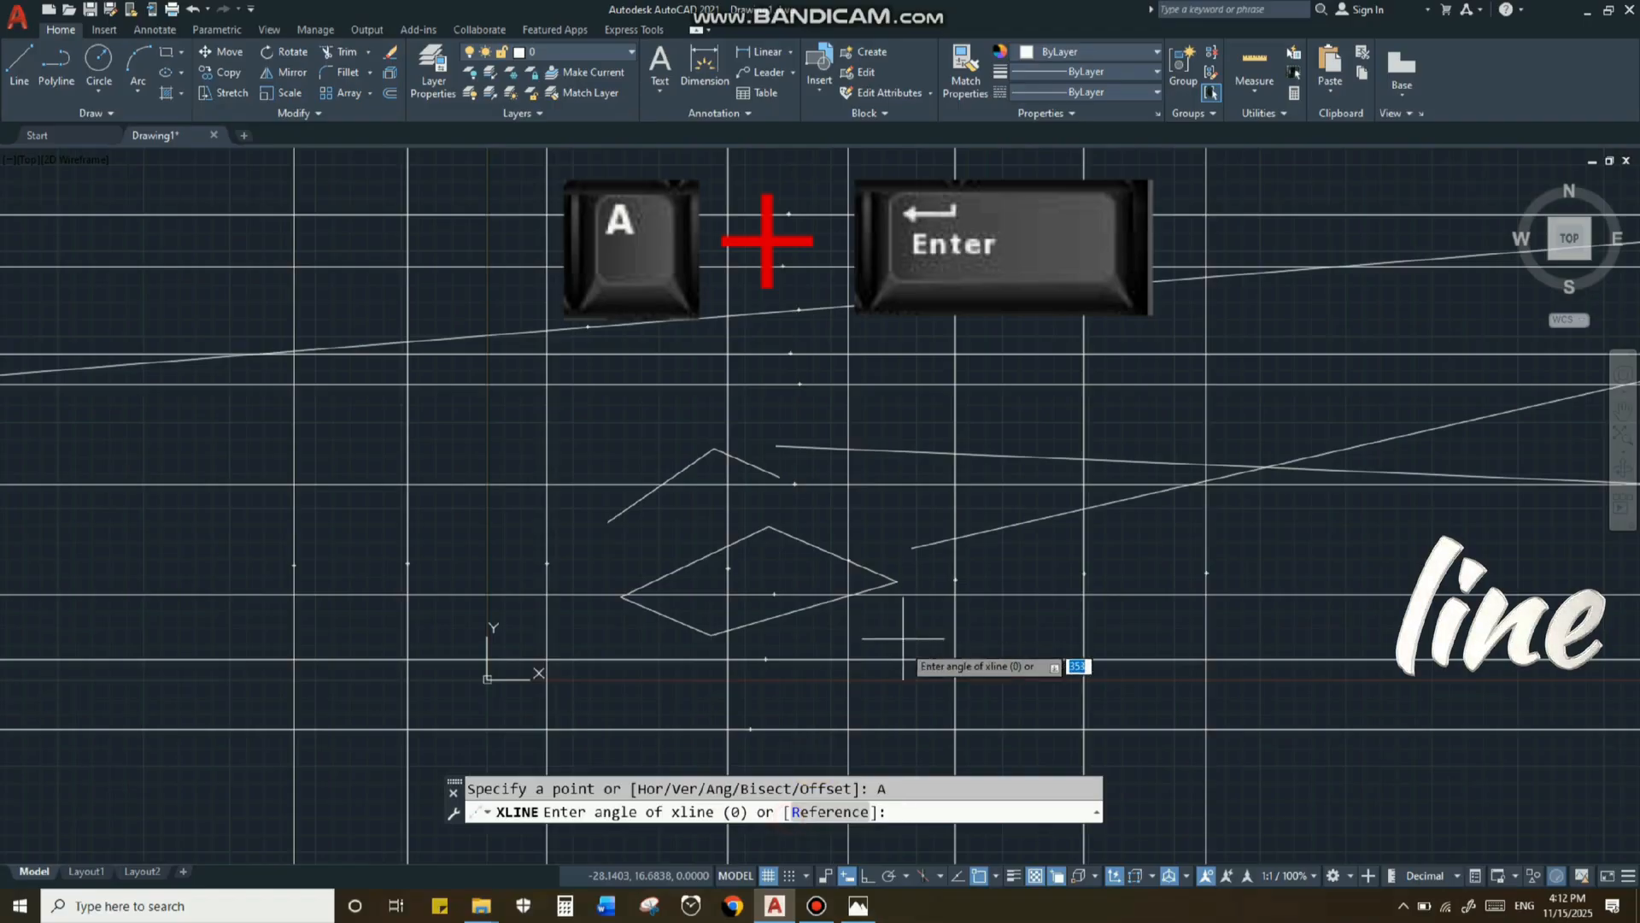
left_click(904, 703)
left_click(1206, 531)
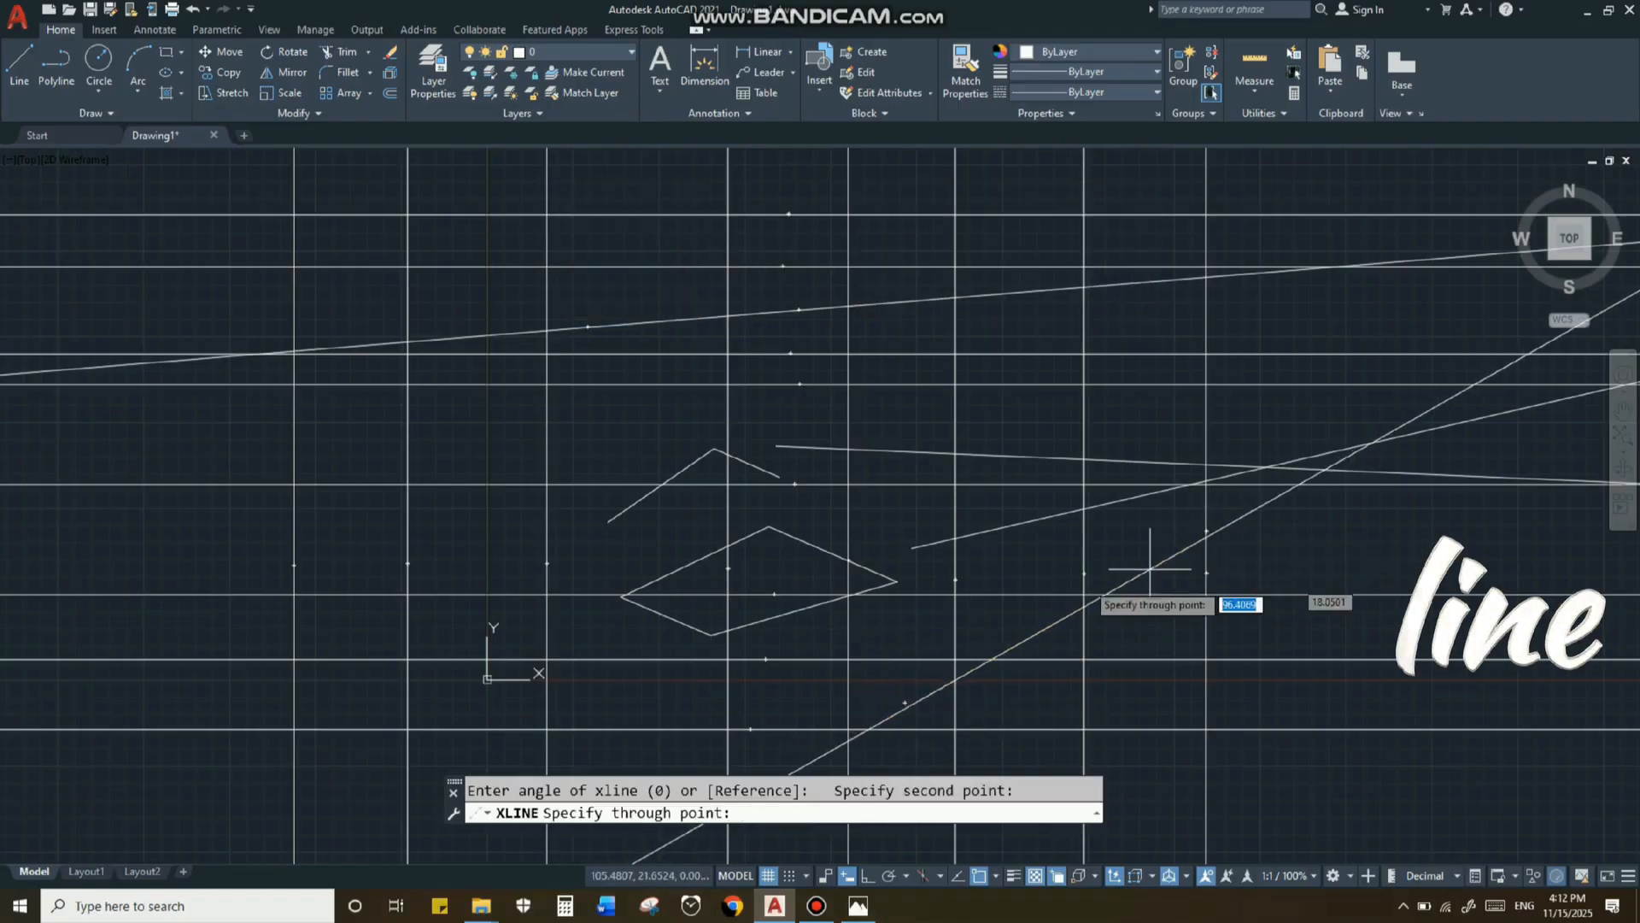
left_click(1145, 659)
left_click(1062, 609)
left_click(936, 572)
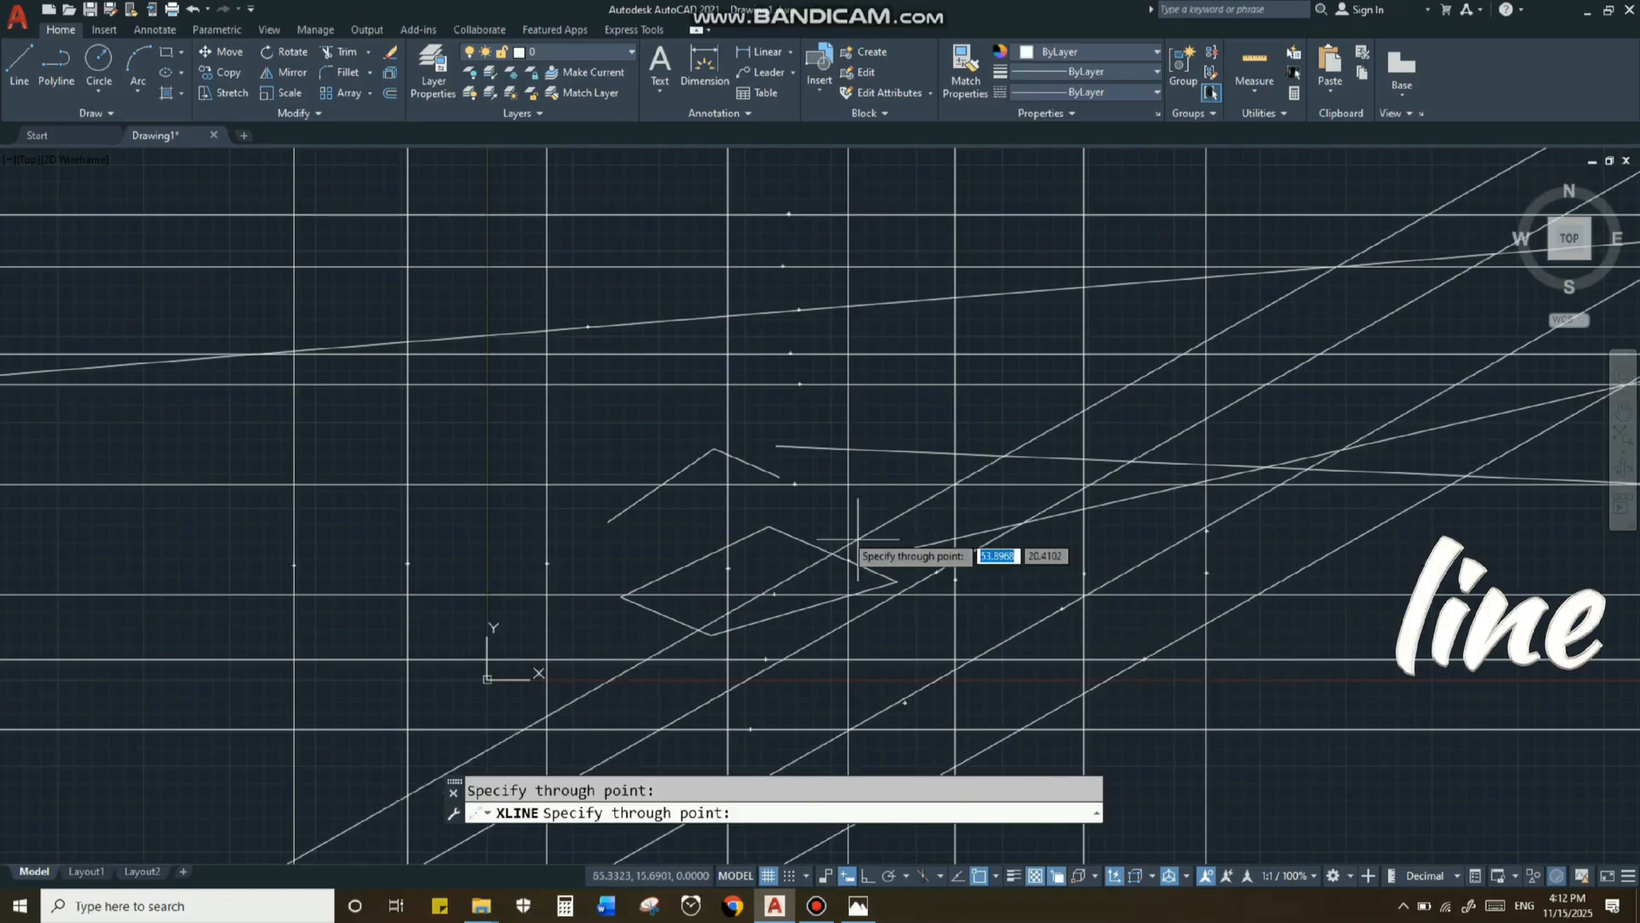
left_click(848, 535)
left_click(756, 509)
left_click(651, 472)
left_click(568, 406)
left_click(416, 385)
left_click(295, 352)
left_click(237, 342)
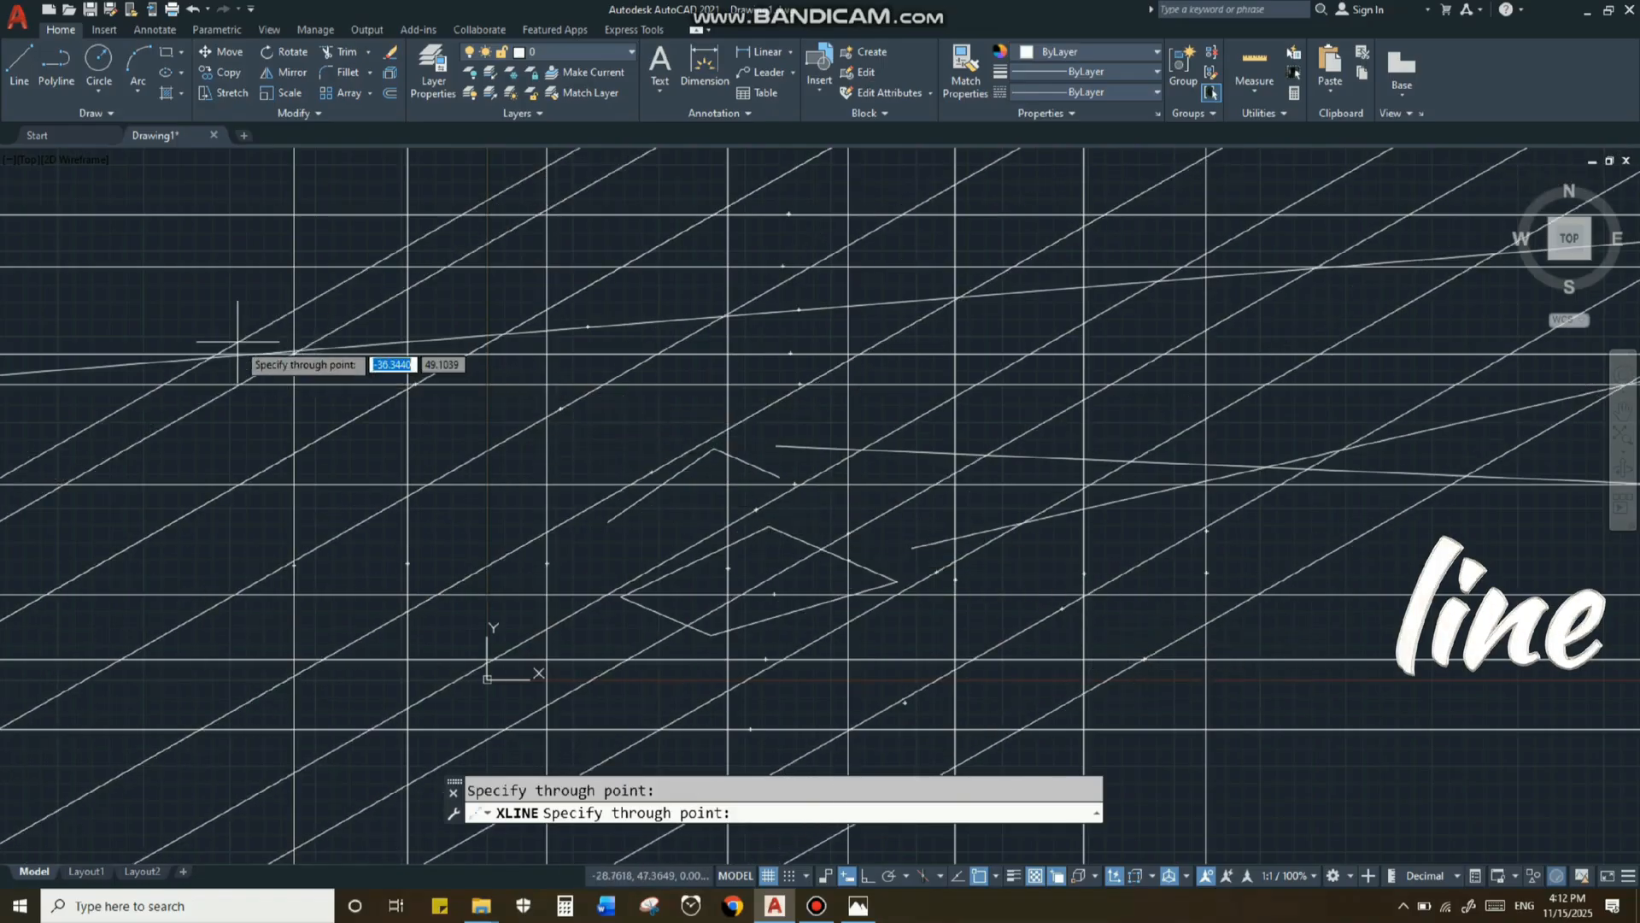
left_click(172, 323)
left_click(449, 473)
left_click(534, 498)
left_click(586, 520)
left_click(681, 568)
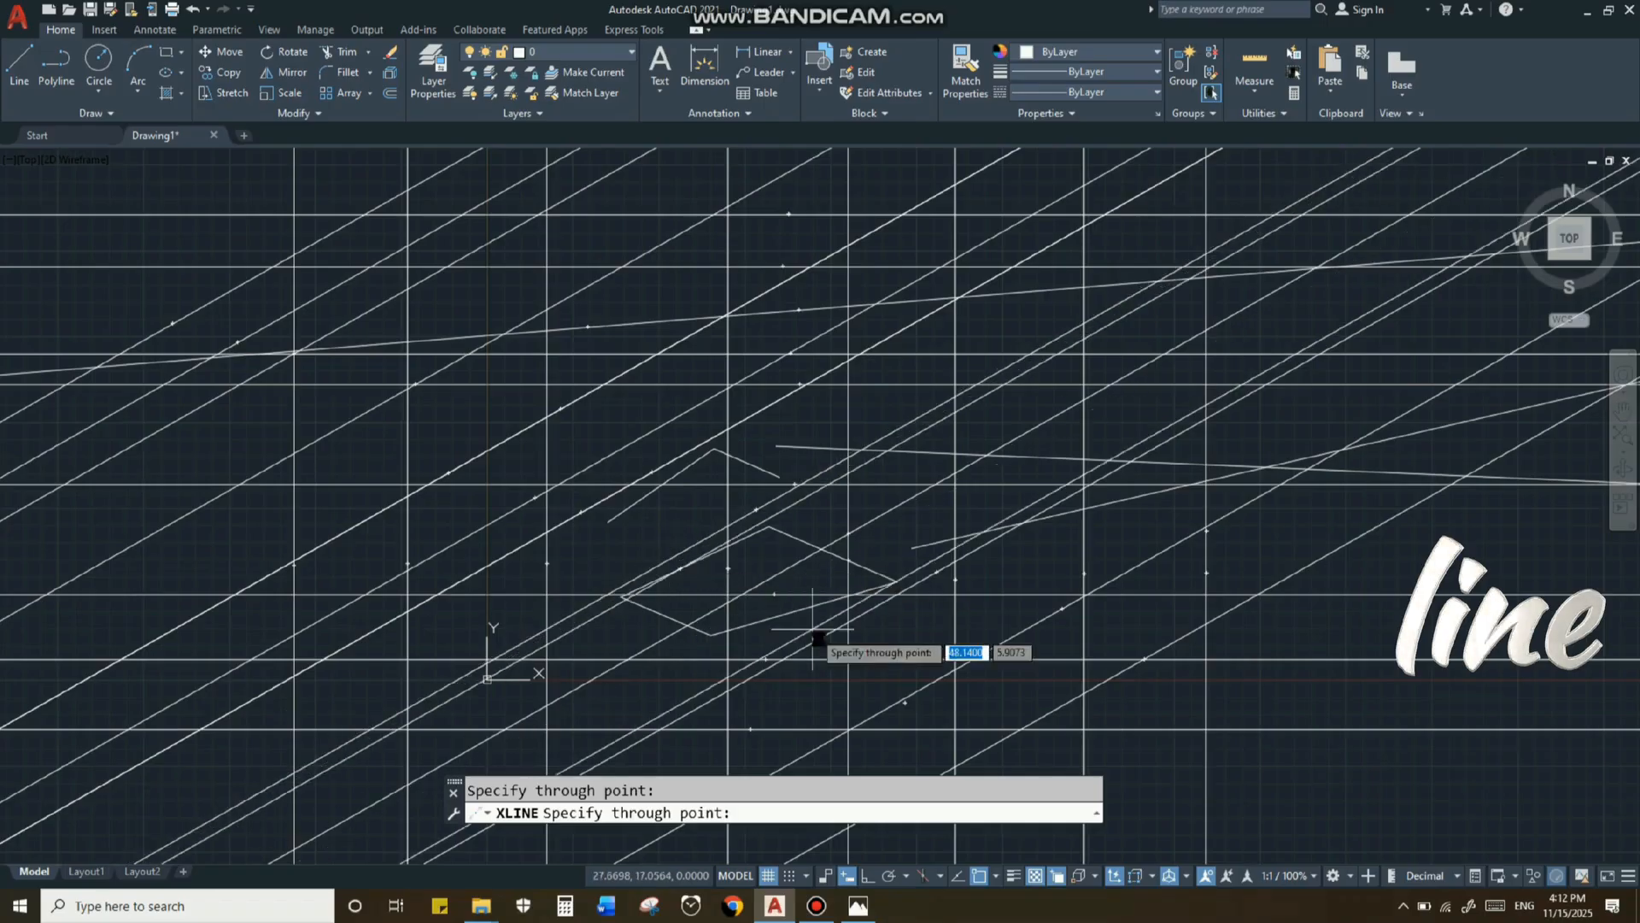
left_click(822, 637)
left_click(932, 682)
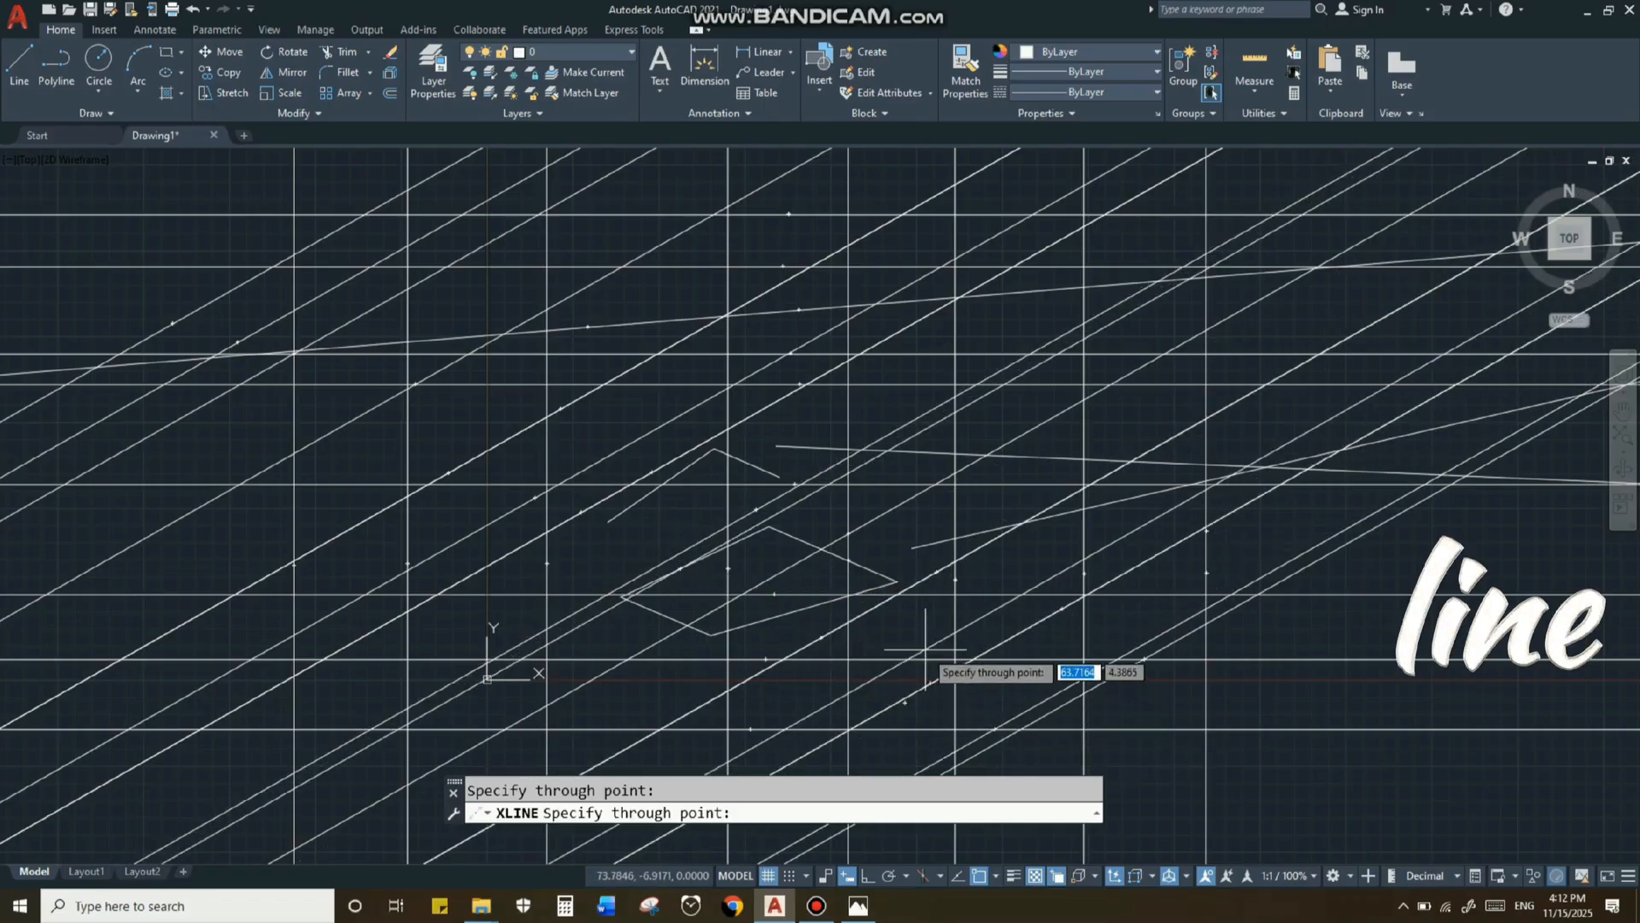
key("Return")
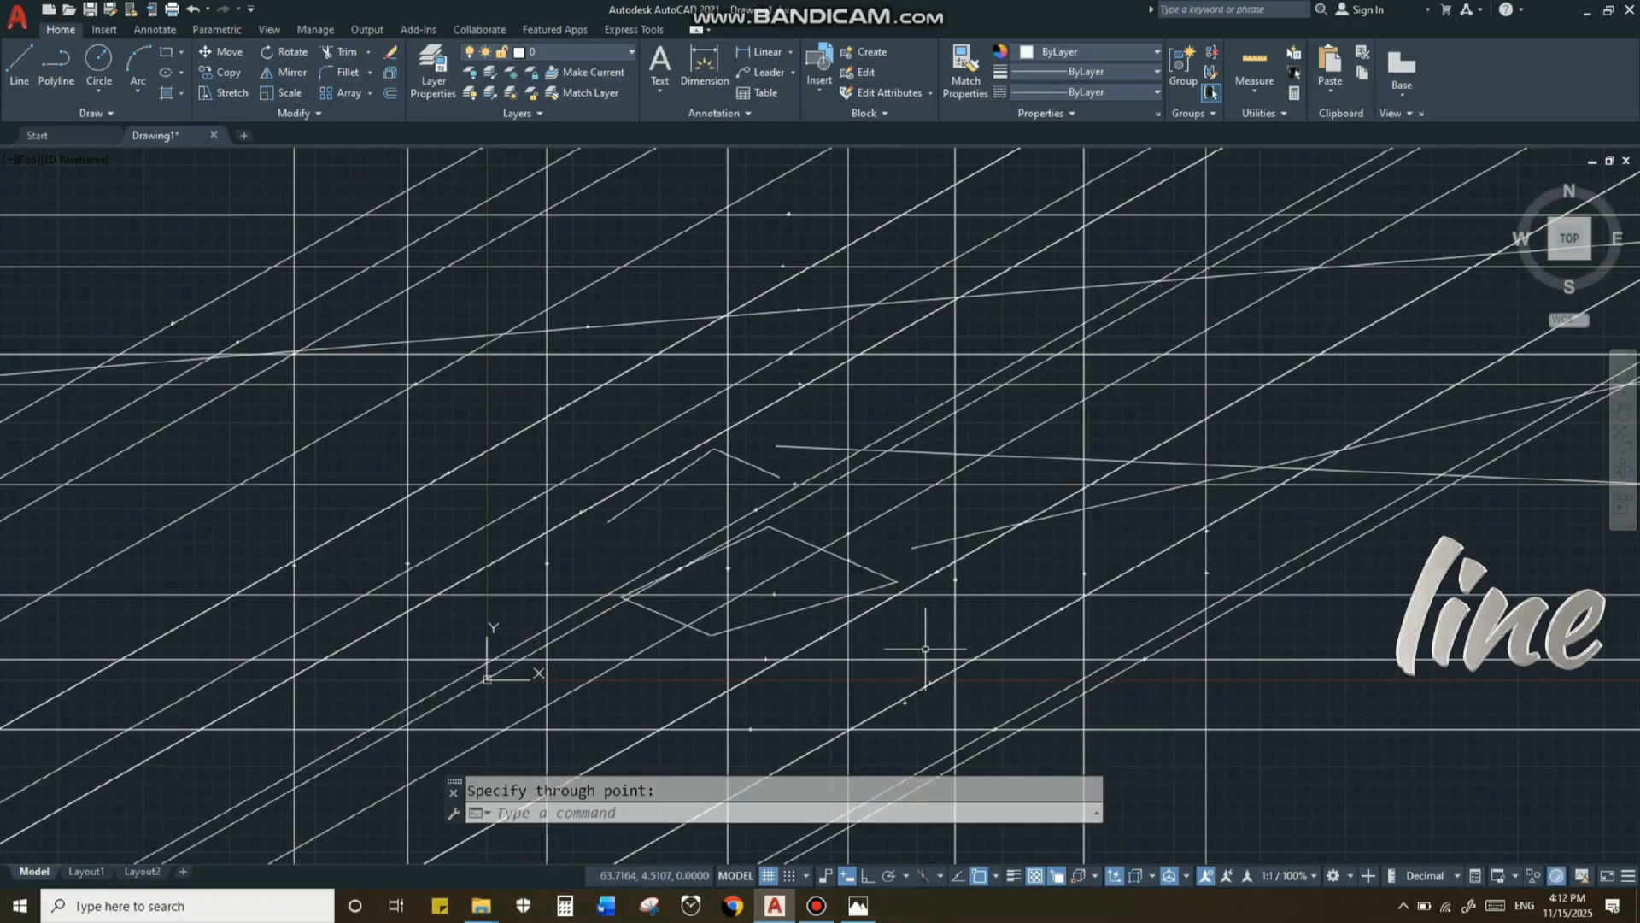
Step: Draw a fan of bisecting construction lines from one vertex below and right of the shapes, using XLINE's Bisect option and varied angle end points
type("xl")
key("Return")
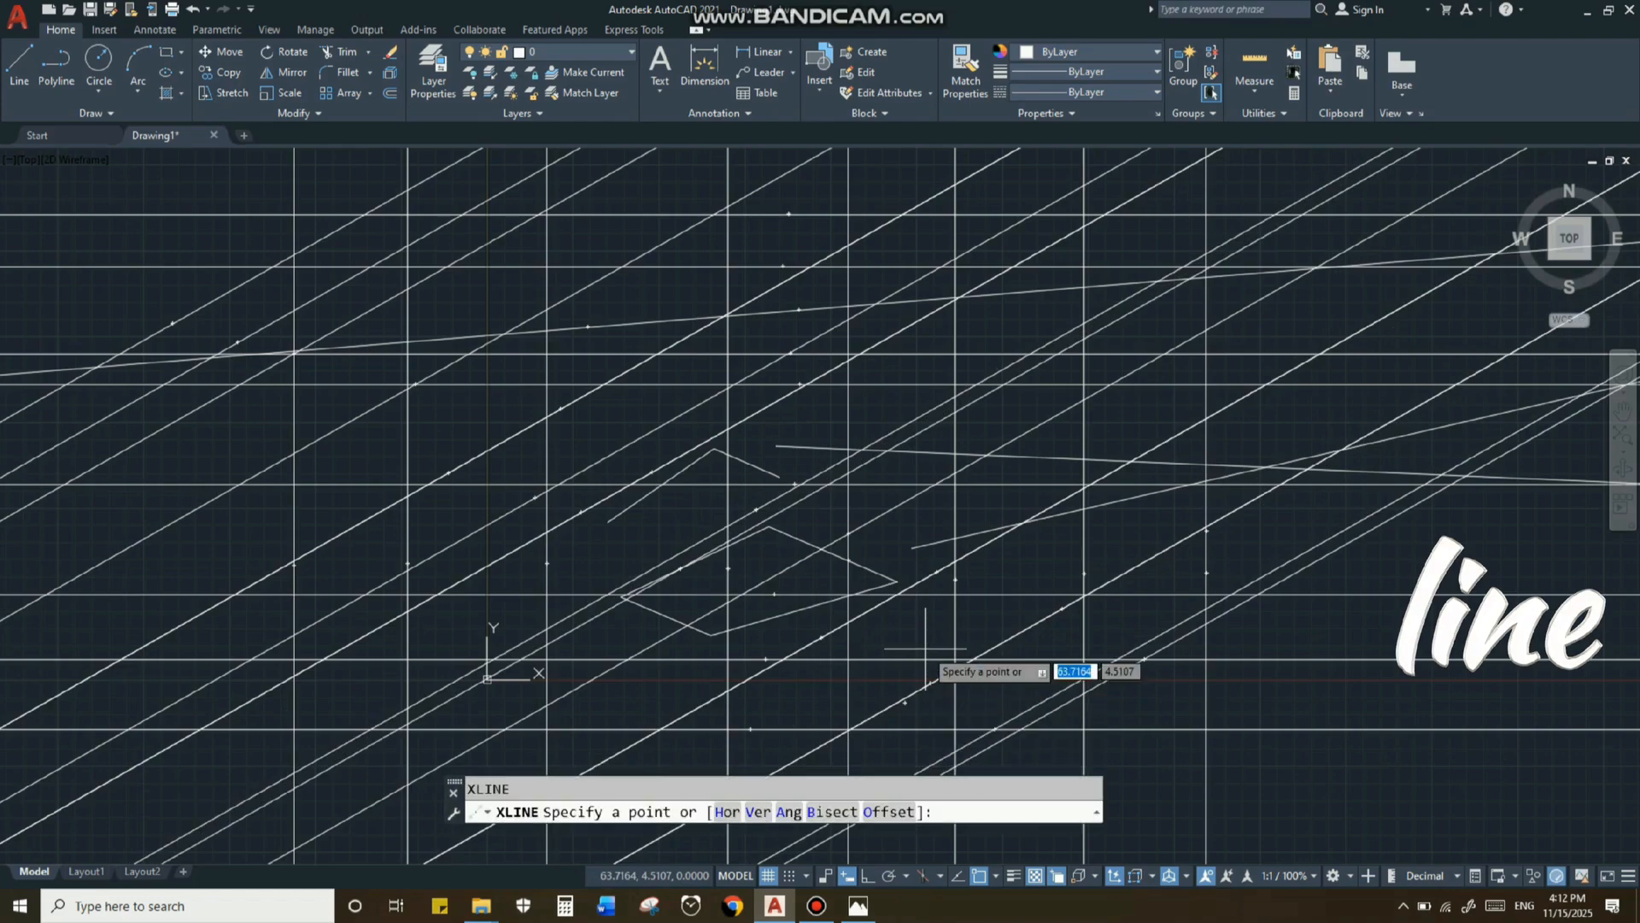
left_click(823, 816)
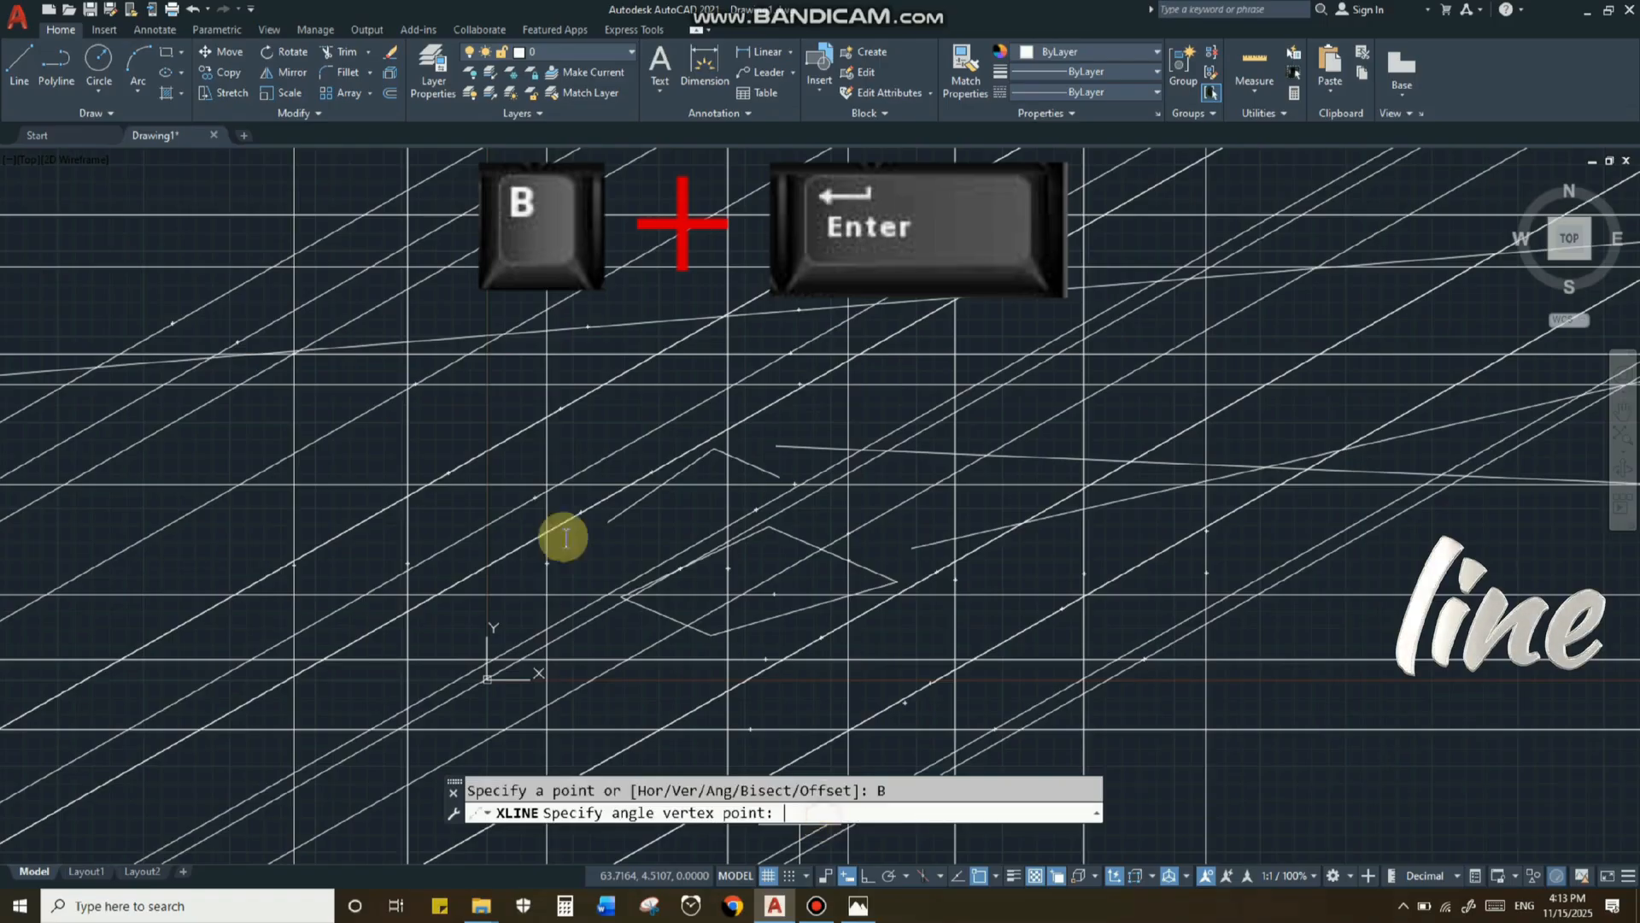
scroll(555, 547, "down", 3)
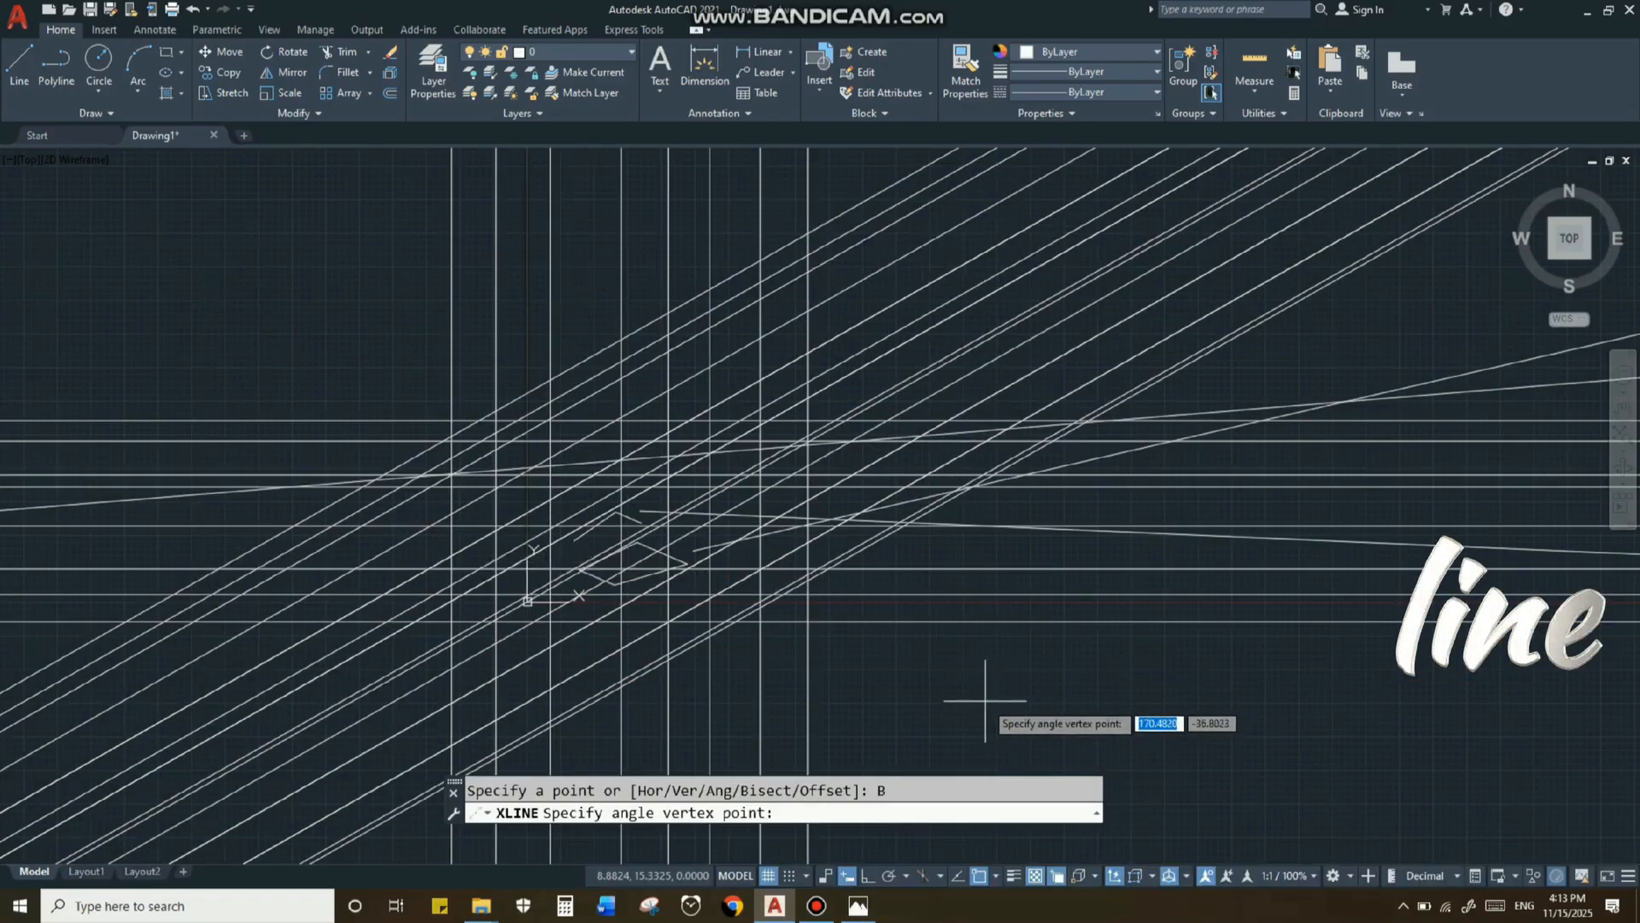
left_click(984, 668)
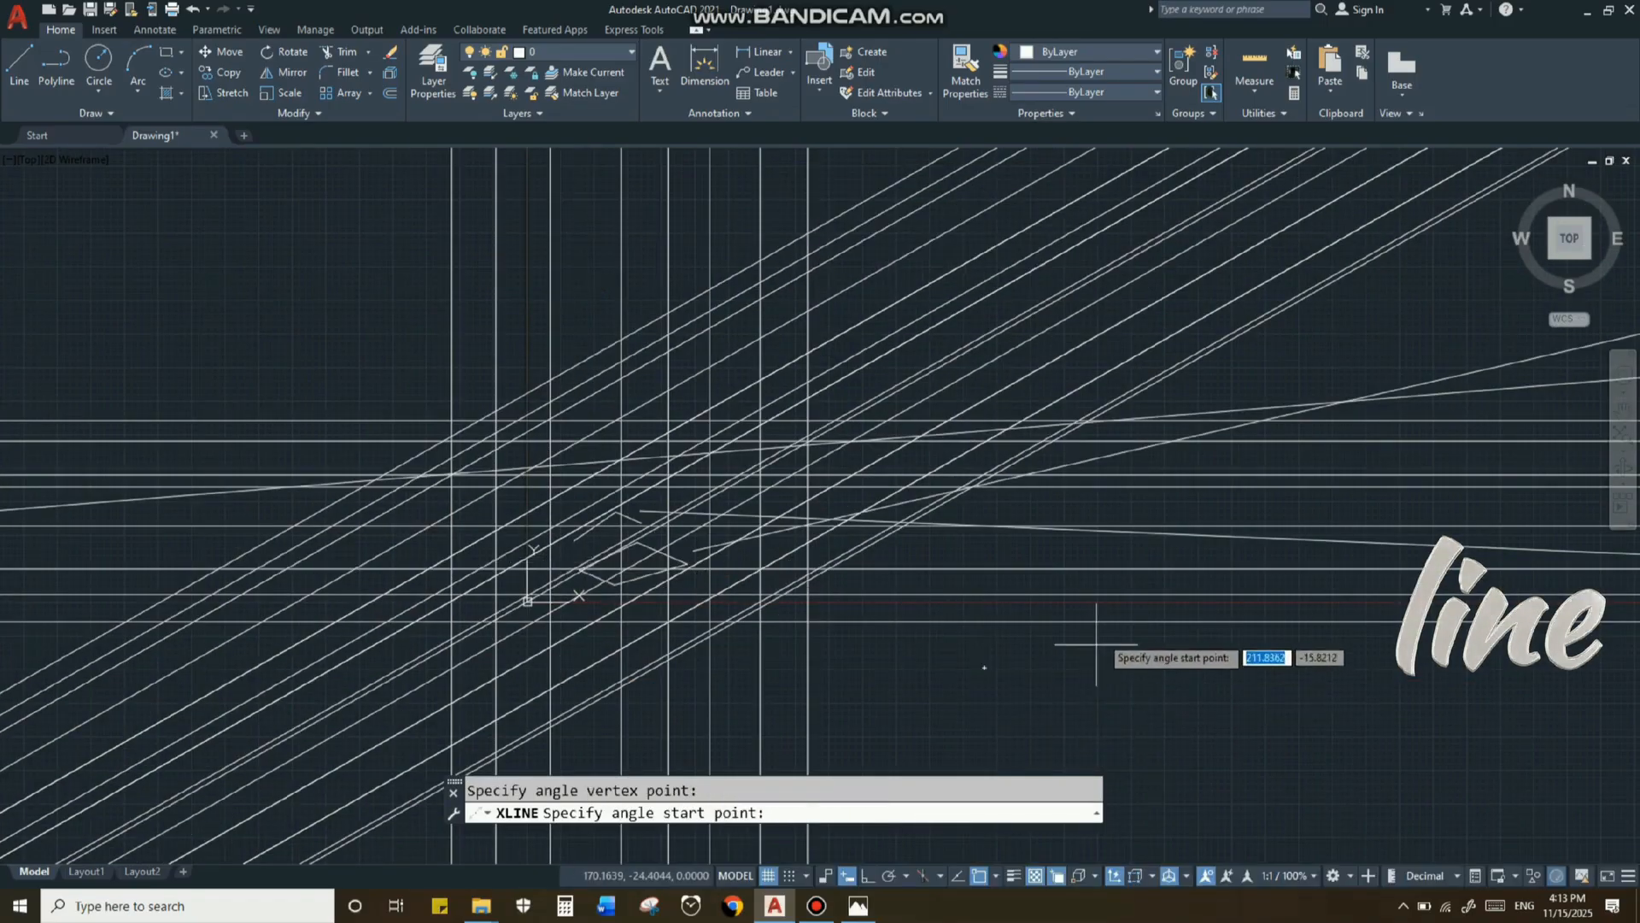
left_click(1124, 593)
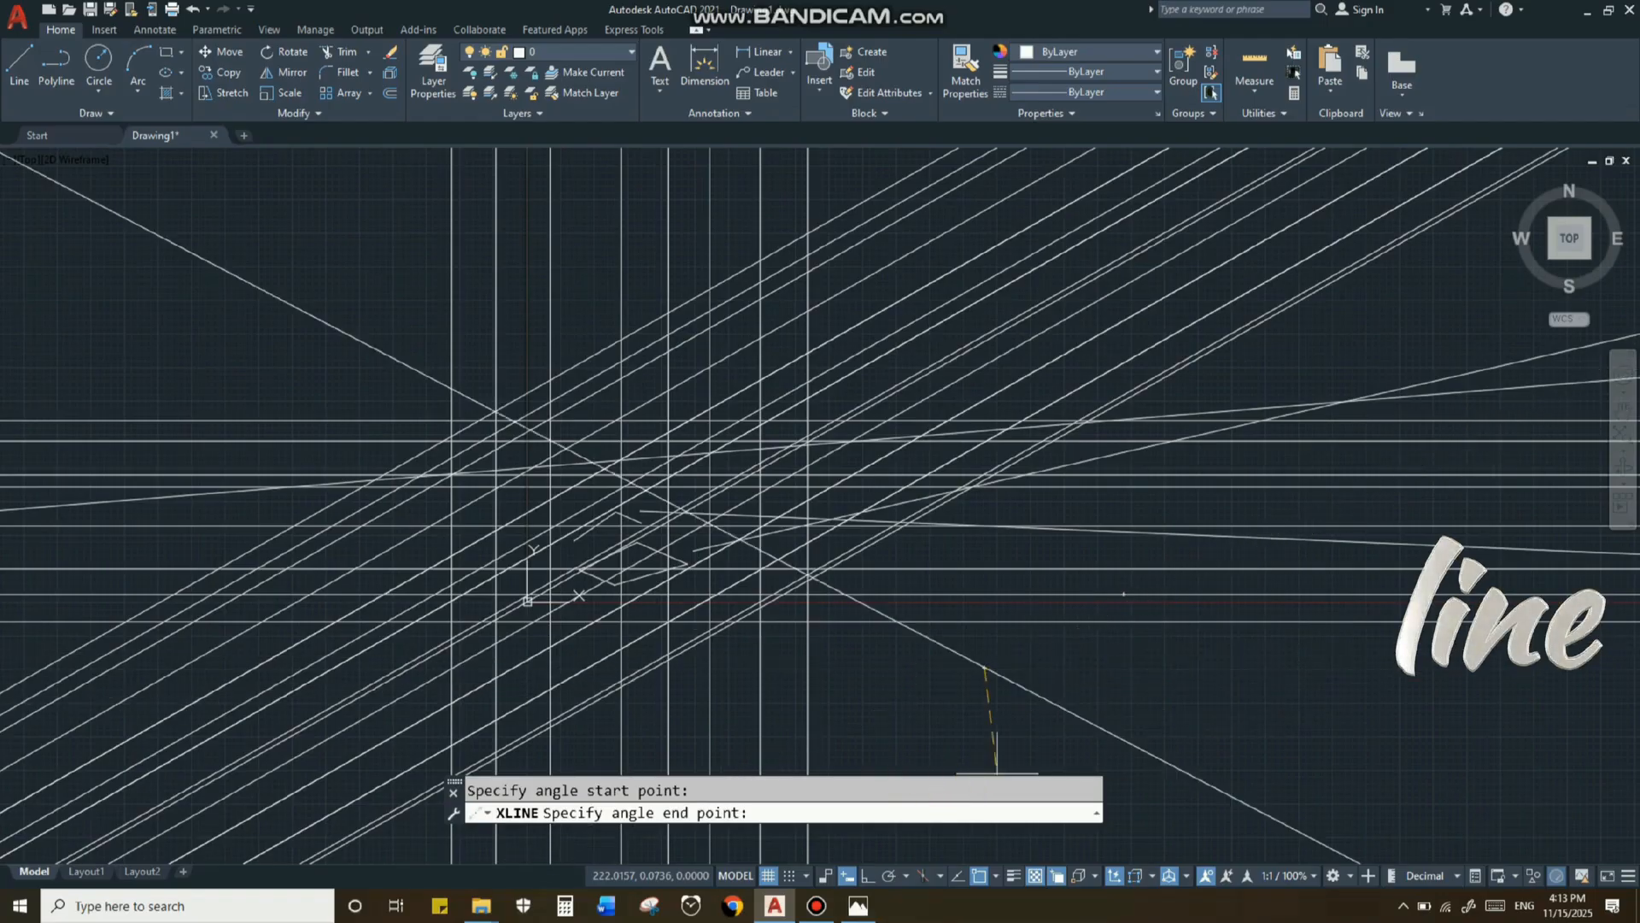
left_click(1189, 667)
left_click(984, 718)
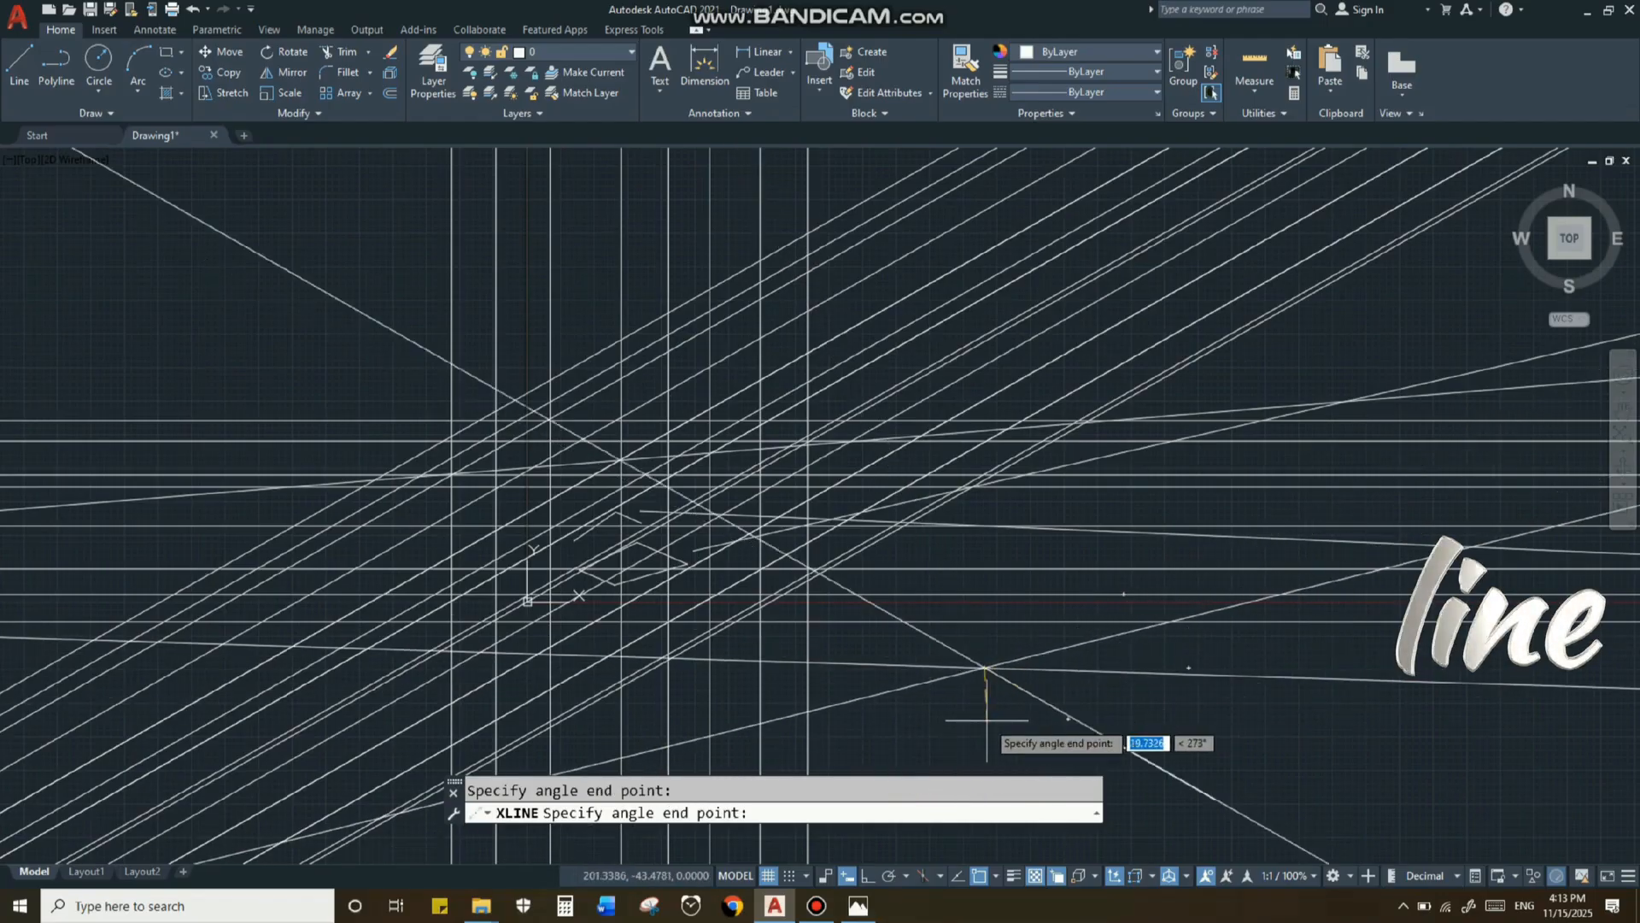
left_click(890, 753)
left_click(879, 740)
left_click(830, 720)
left_click(1051, 475)
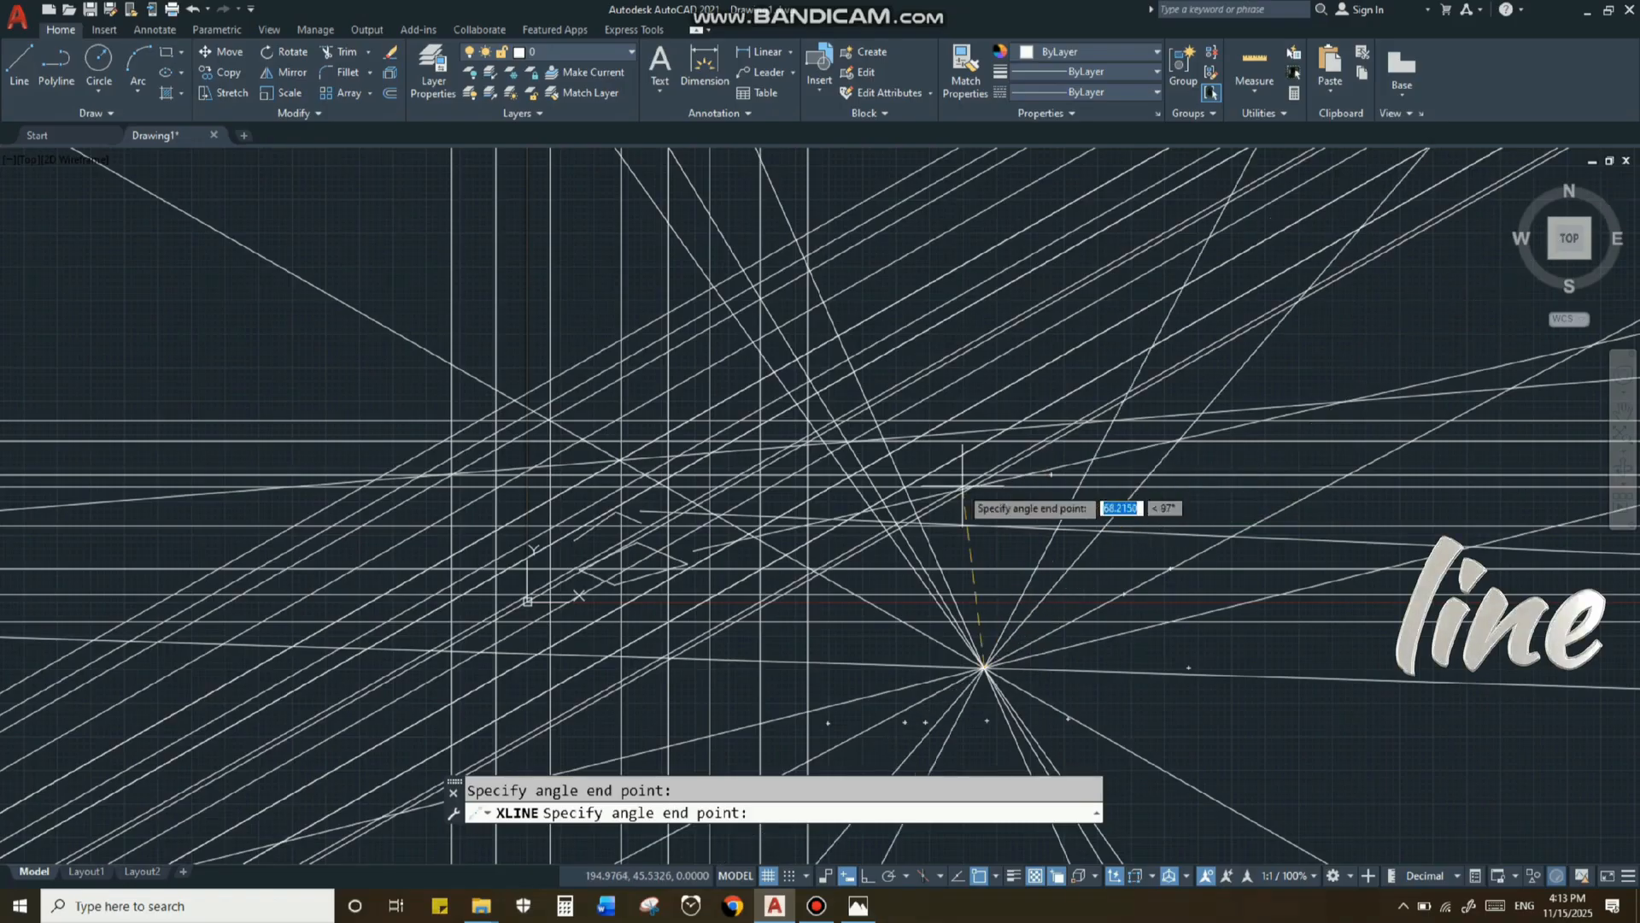
left_click(964, 487)
left_click(862, 491)
left_click(781, 502)
left_click(681, 564)
left_click(669, 610)
left_click(732, 683)
left_click(860, 715)
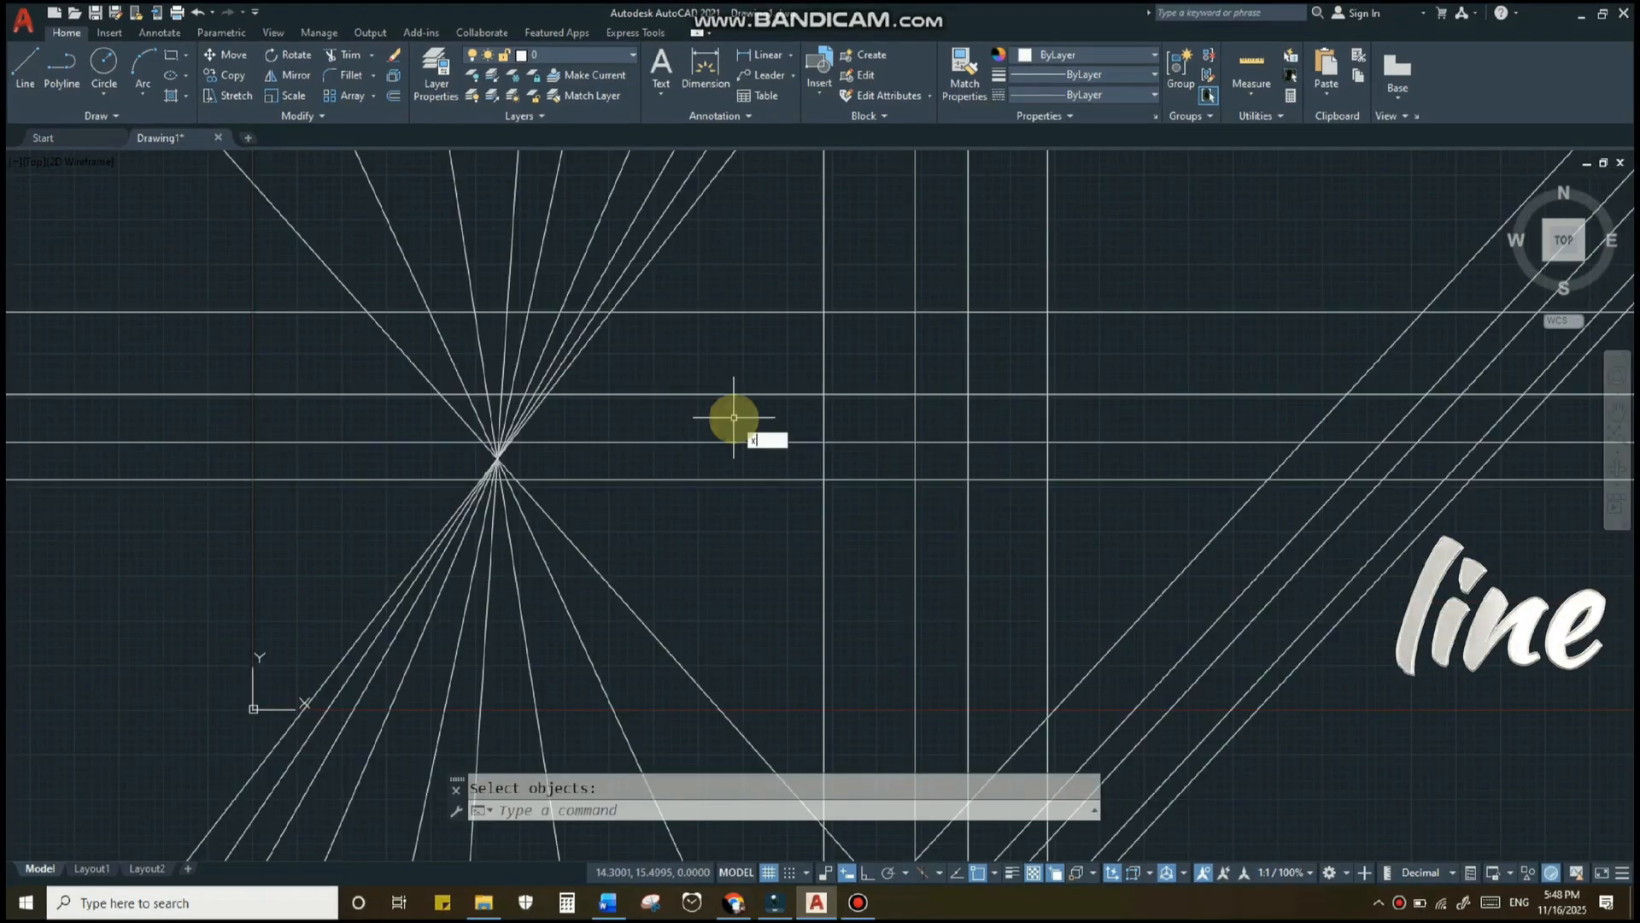
Step: Offset a vertical, a falling diagonal and a rising diagonal construction line through nearby points, using XLINE's Offset option with Through
type("xl")
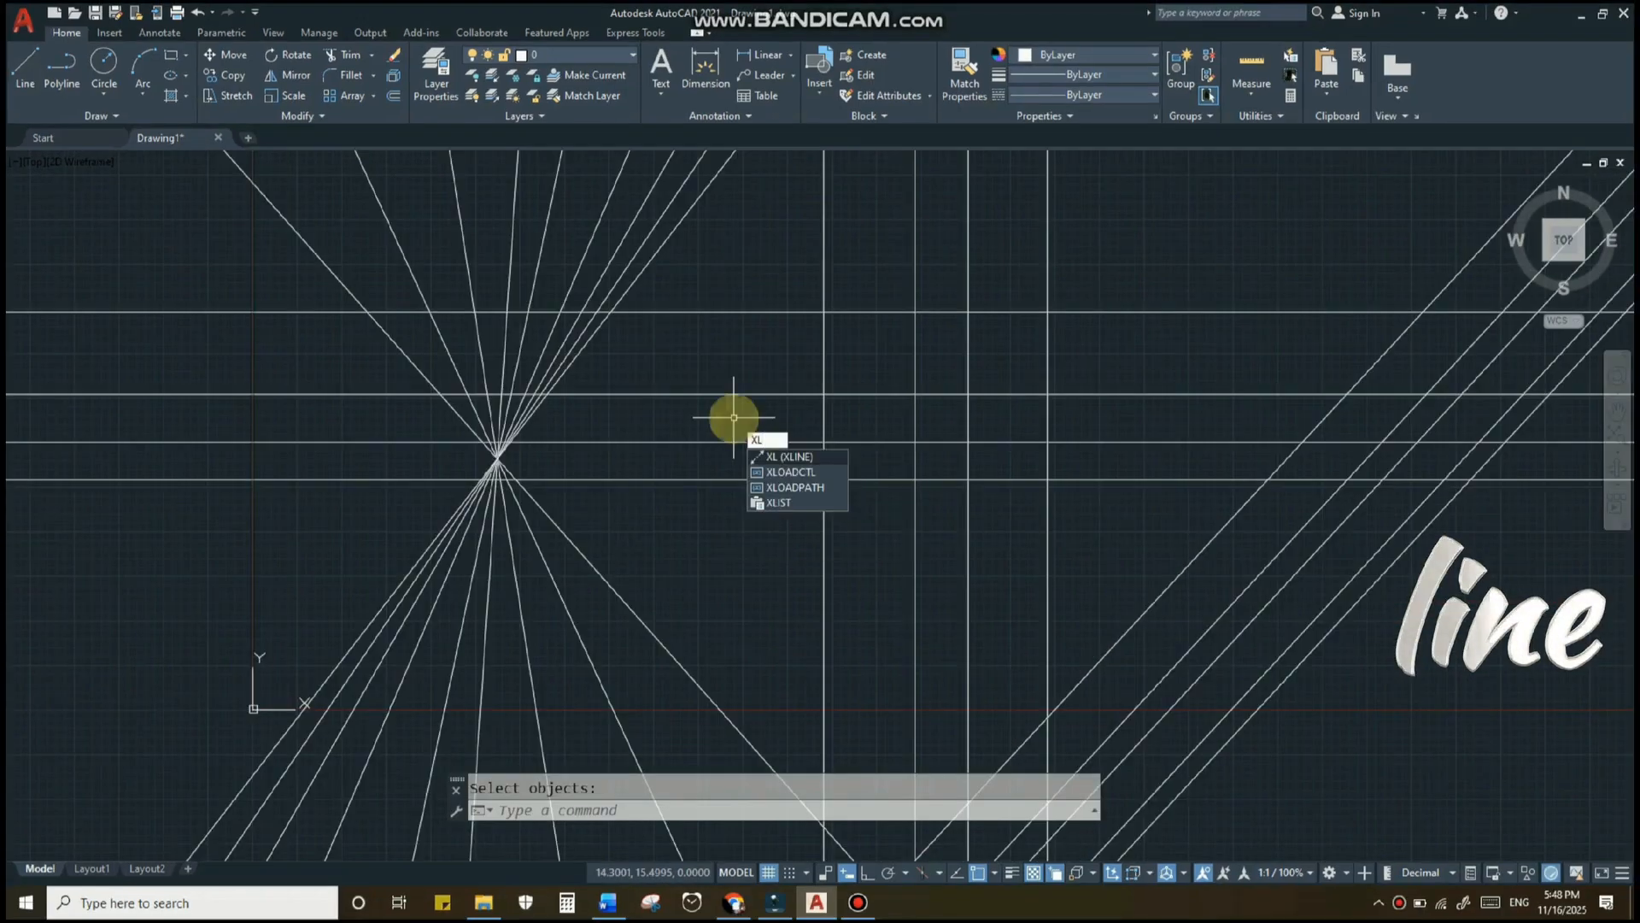
key("Return")
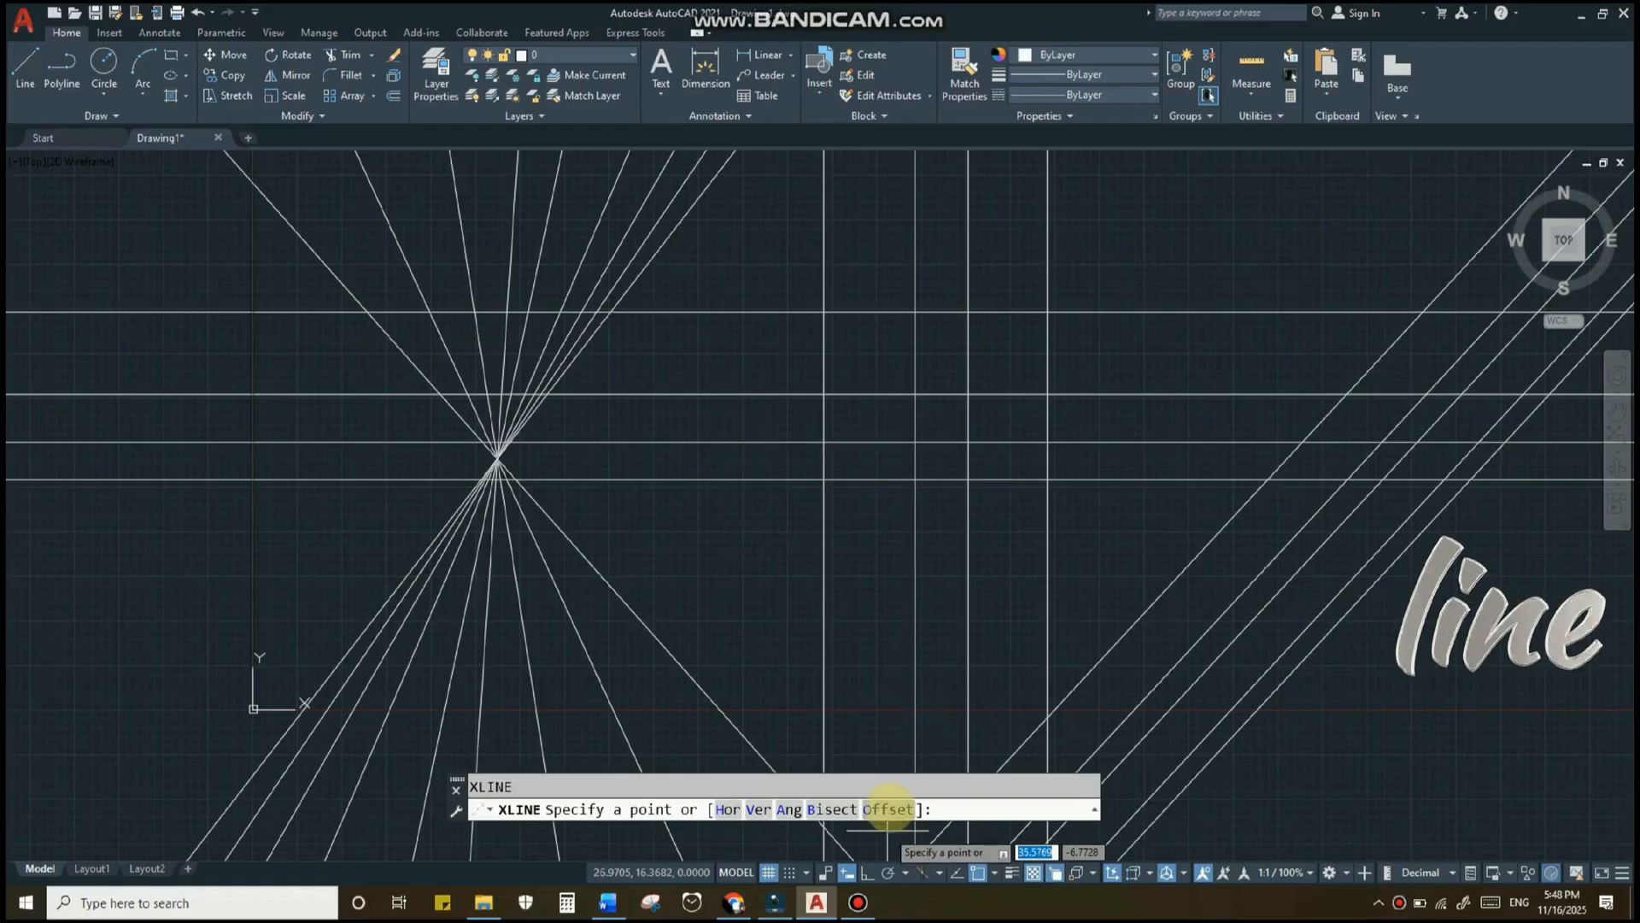
type("o")
key("Return")
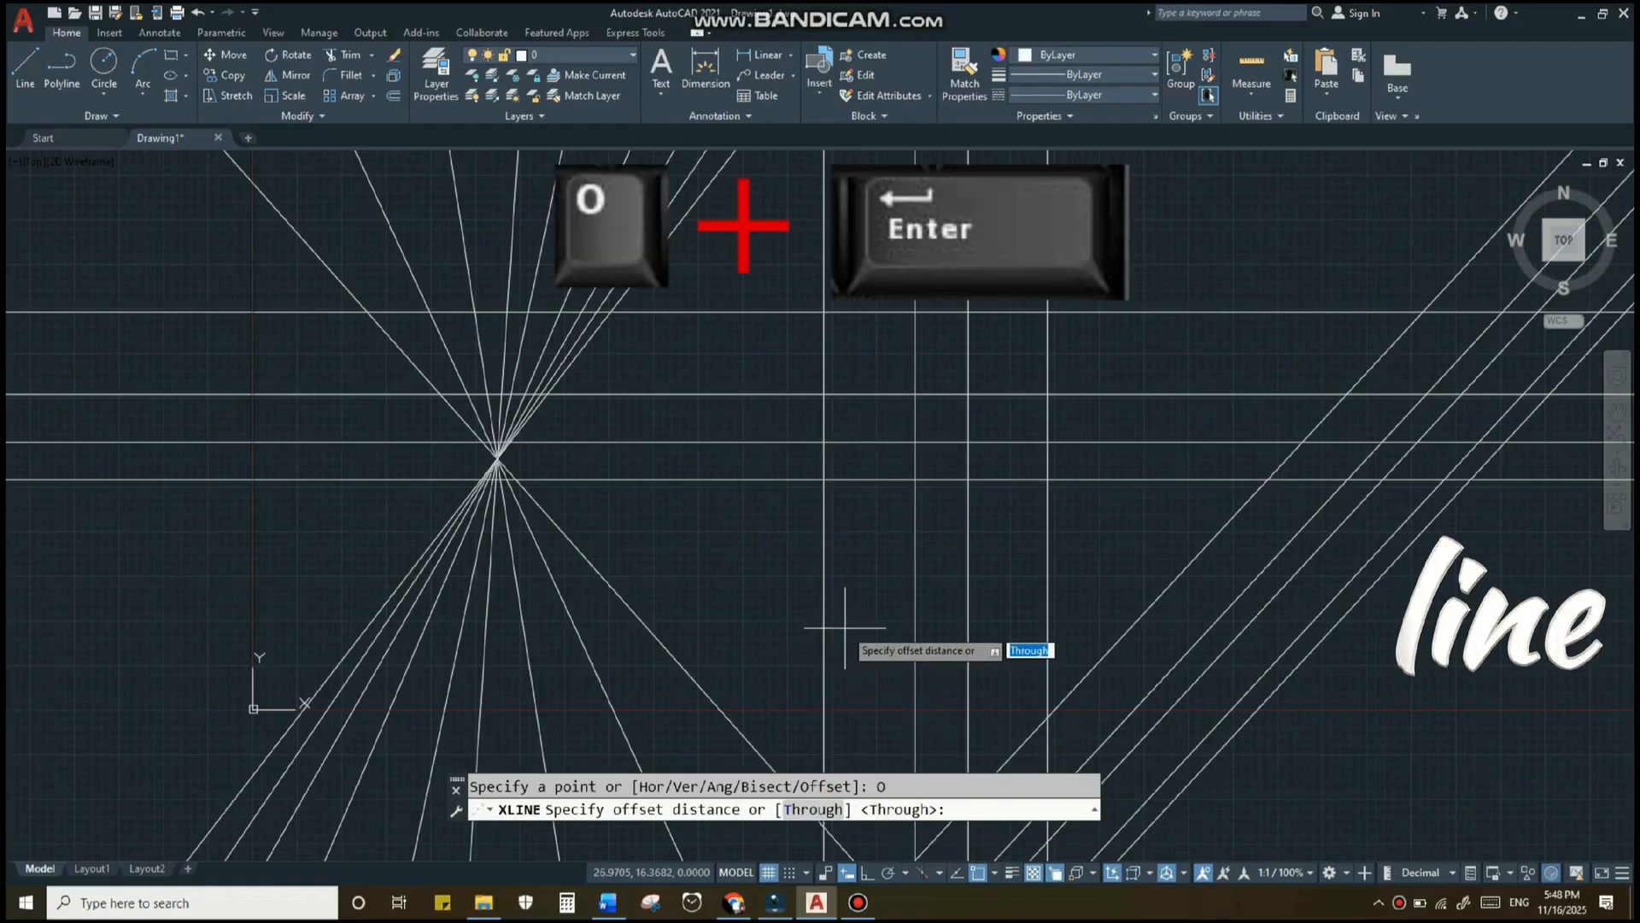
left_click(813, 809)
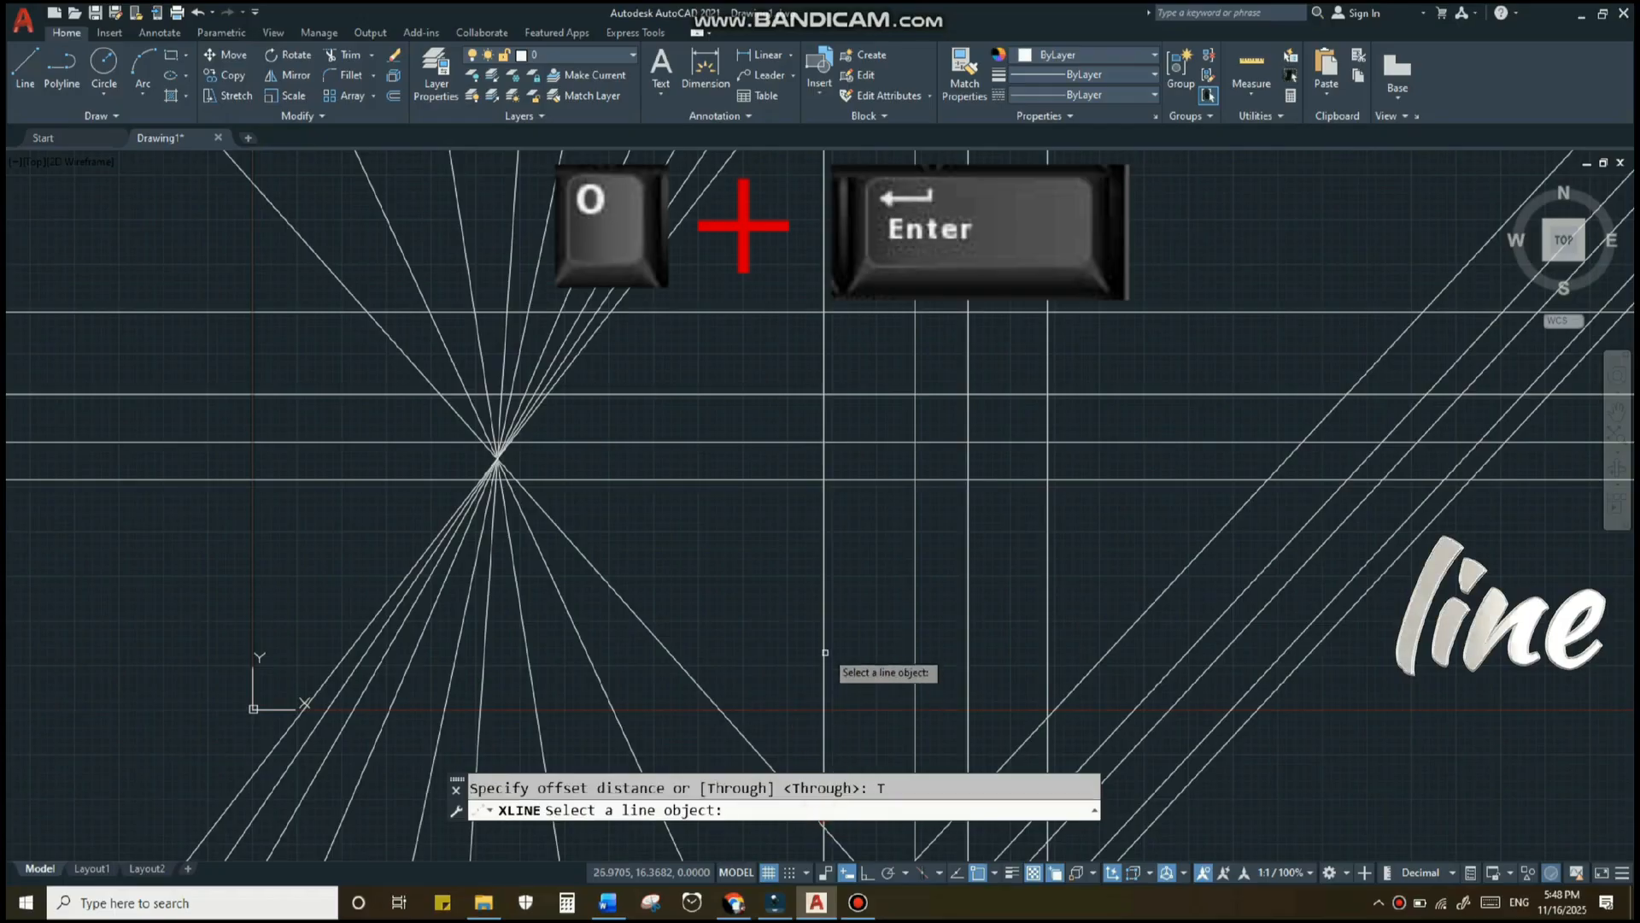
left_click(824, 642)
left_click(807, 641)
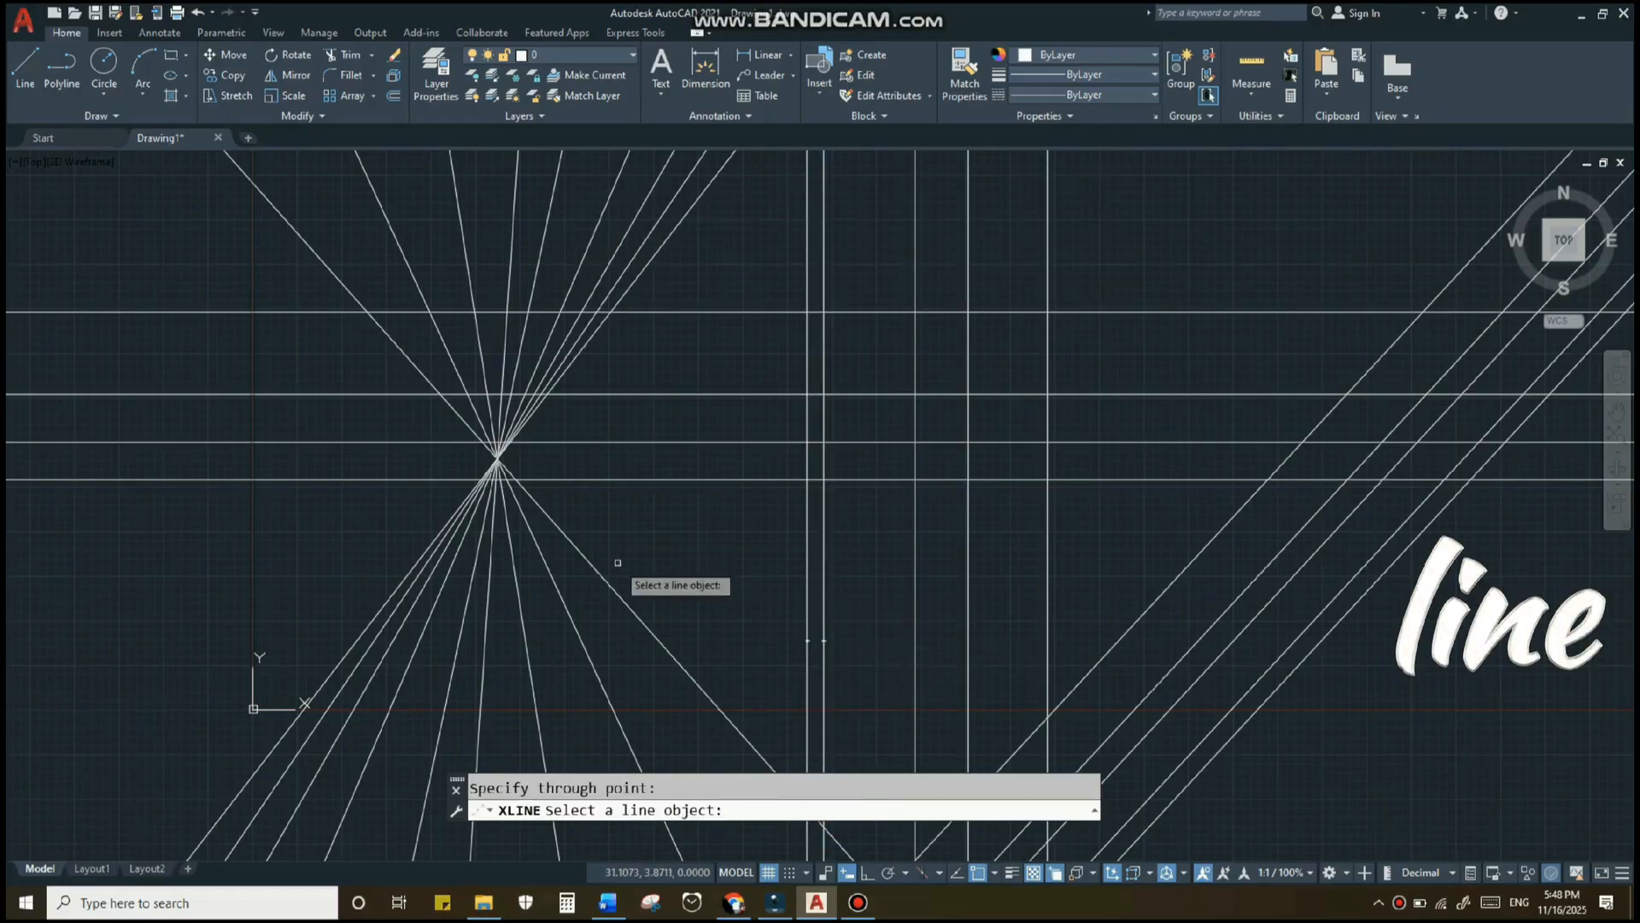
left_click(605, 582)
left_click(620, 569)
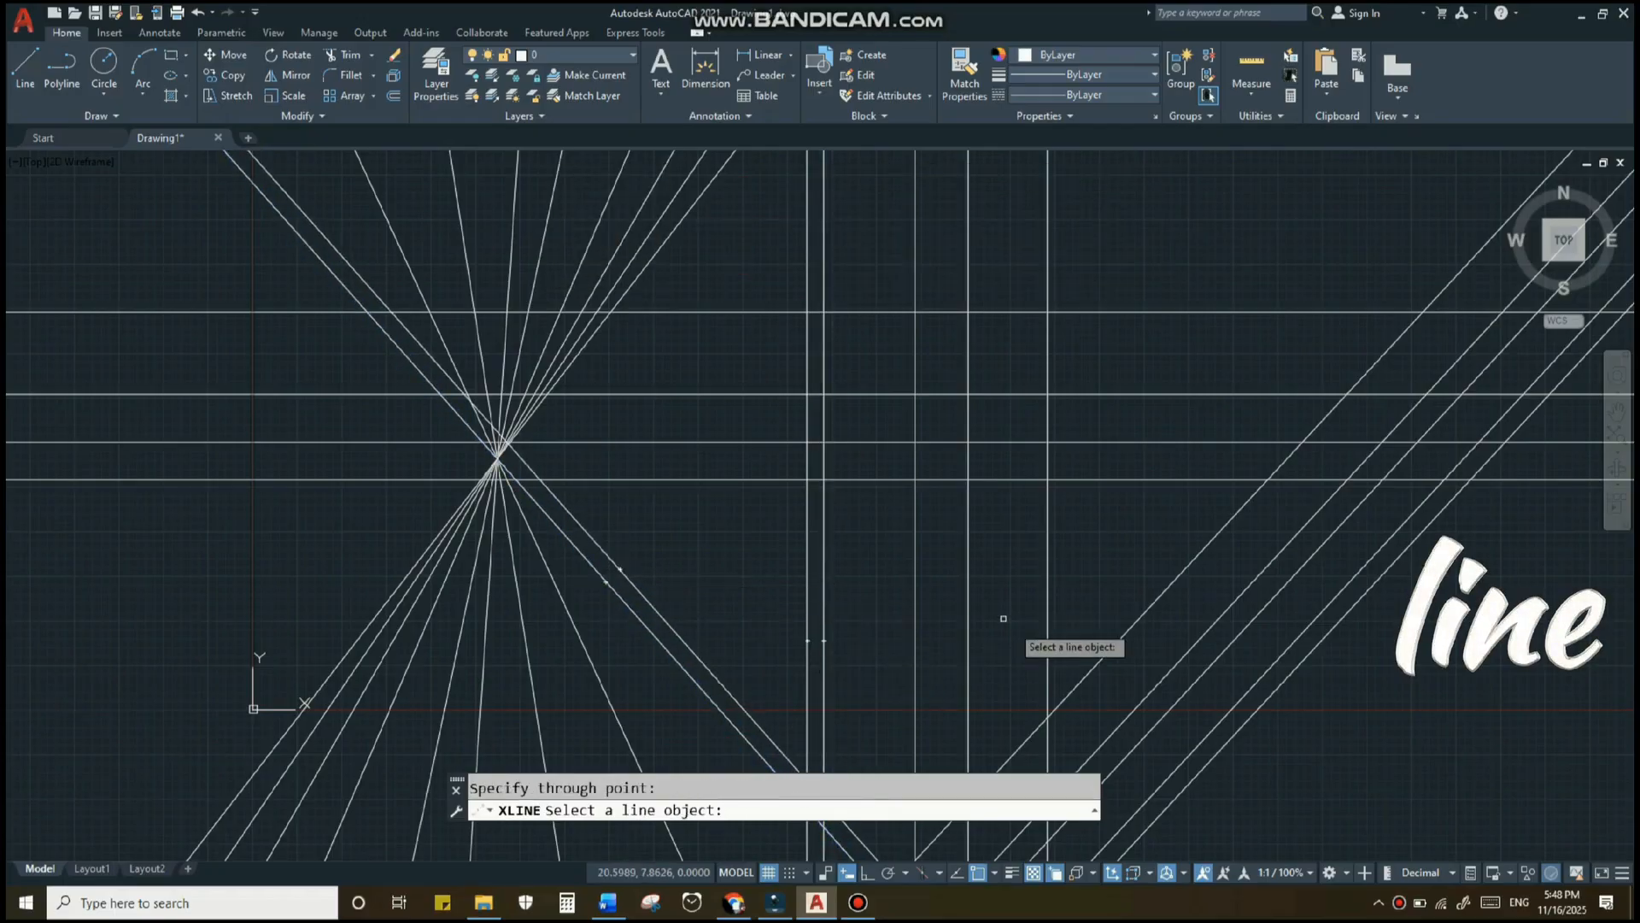
left_click(1090, 665)
left_click(1090, 668)
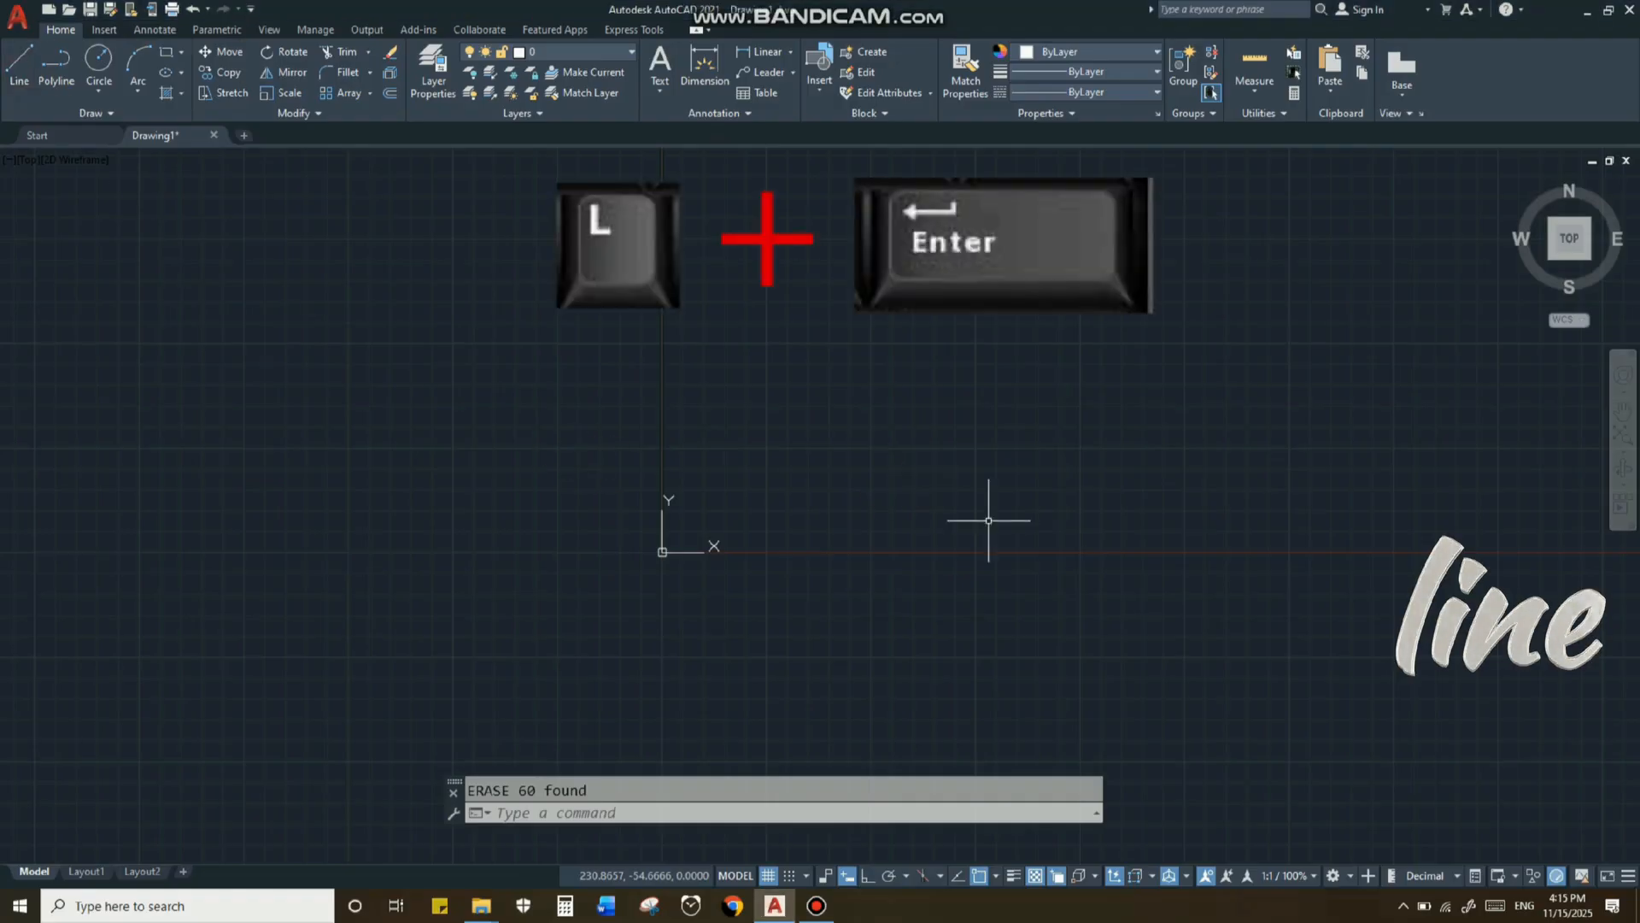
Step: Draw a single nearly horizontal line above and to the right of the origin, running from right to left
type("l")
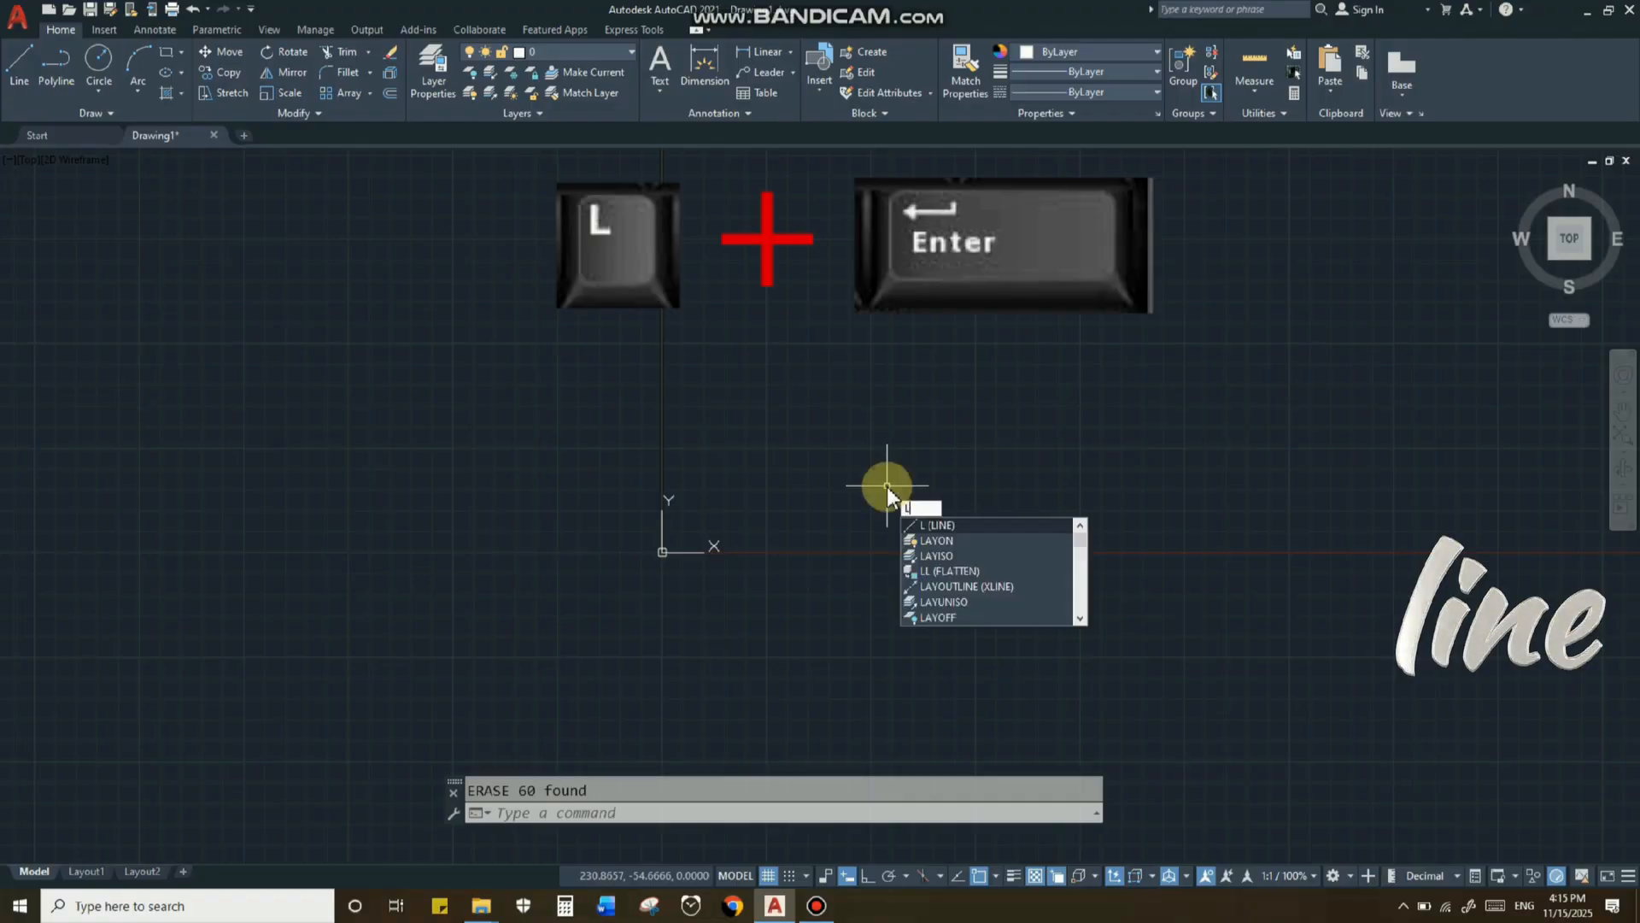
key("Return")
scroll(850, 469, "up", 6)
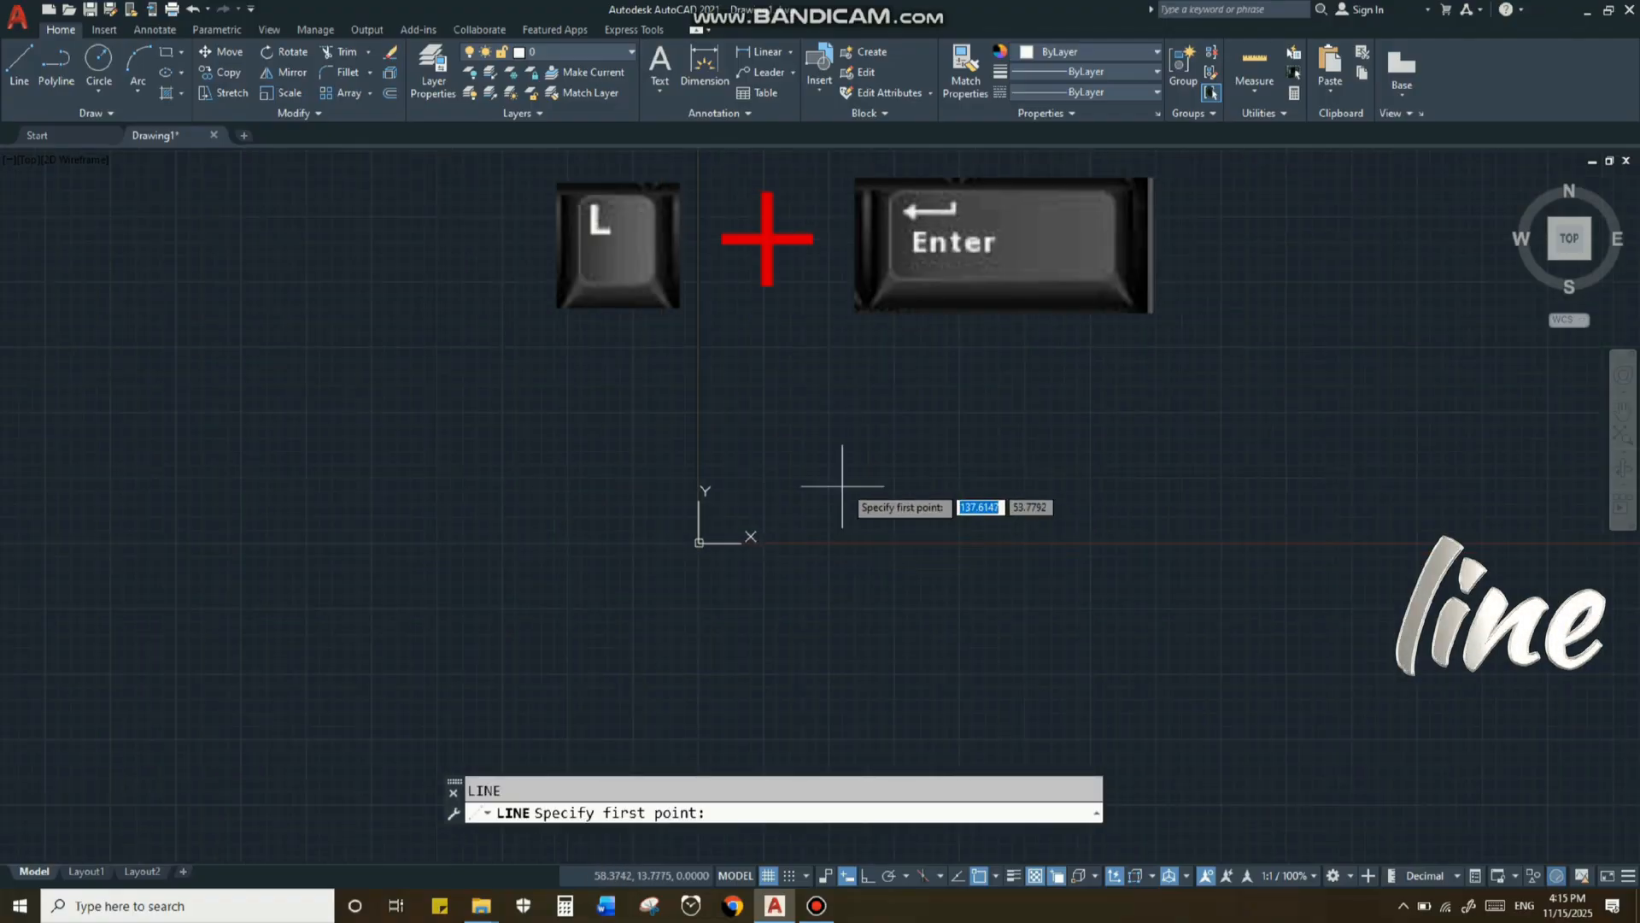
left_click(979, 469)
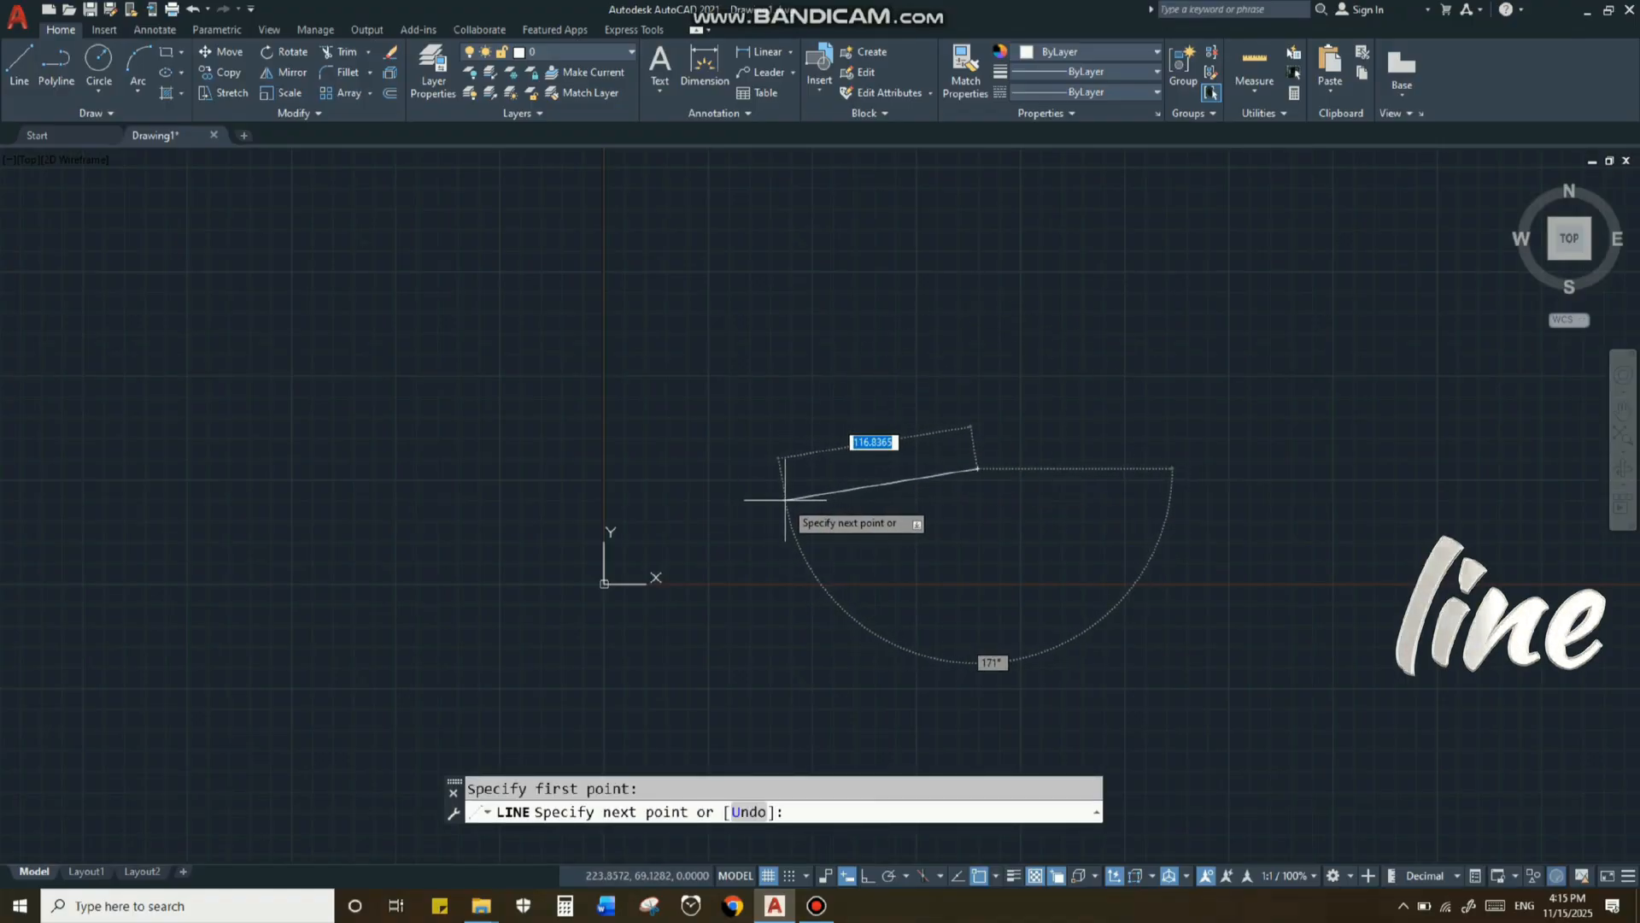
type("80")
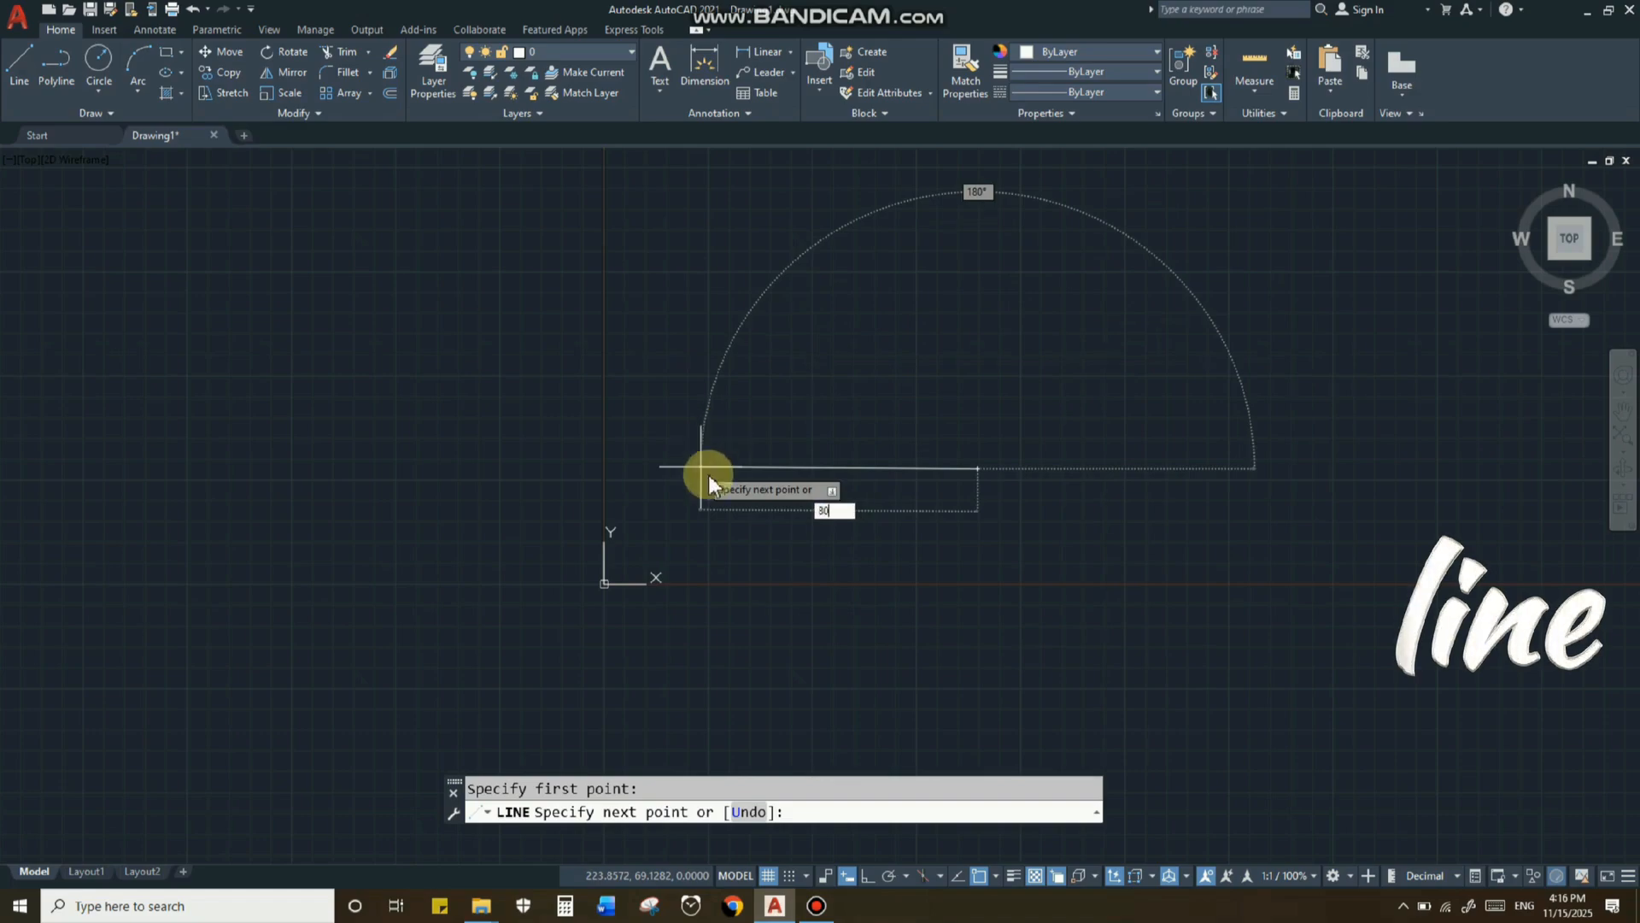
left_click(706, 465)
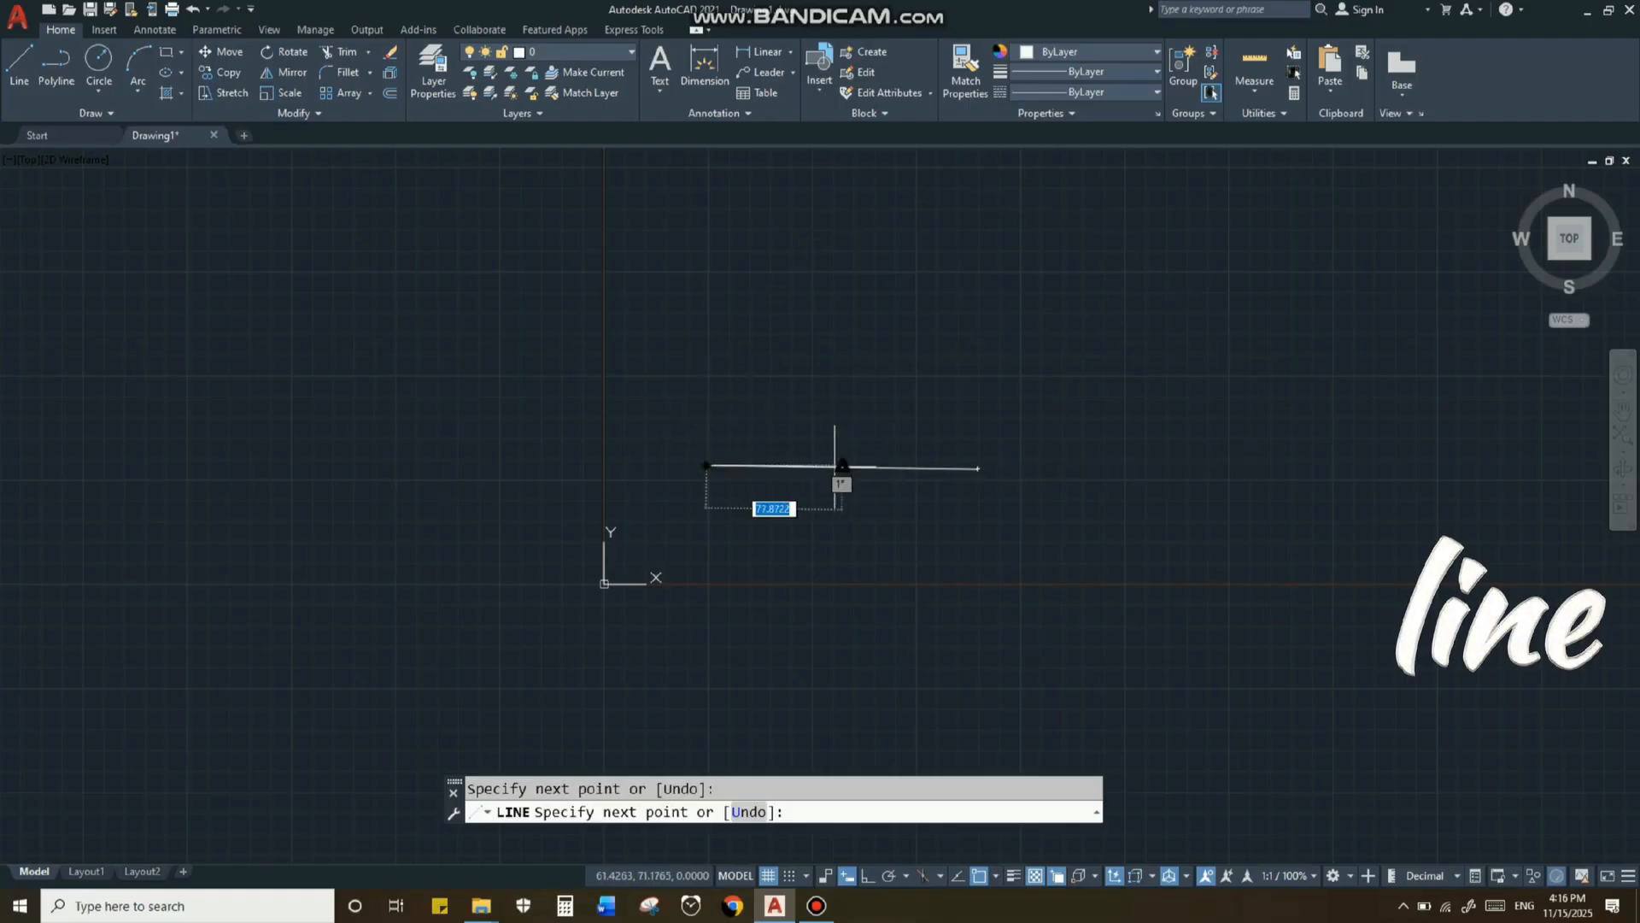
scroll(757, 445, "up", 4)
key("Return")
scroll(762, 513, "down", 3)
Step: Erase the nearly horizontal line using a crossing selection
type("e")
key("Return")
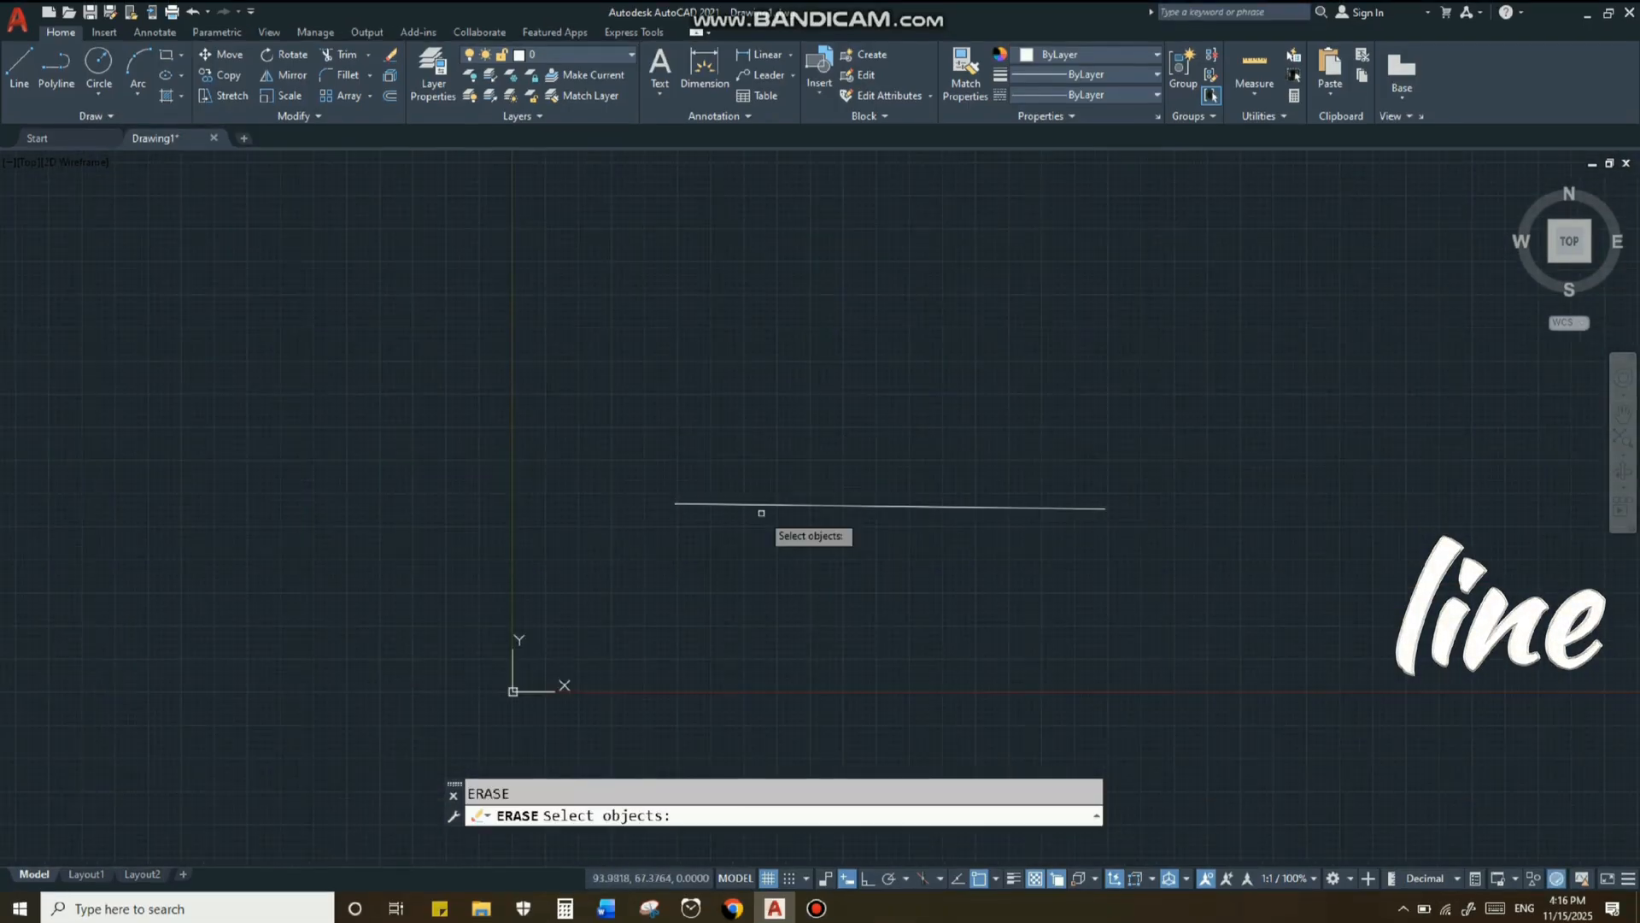
left_click(769, 493)
left_click(752, 517)
key("Return")
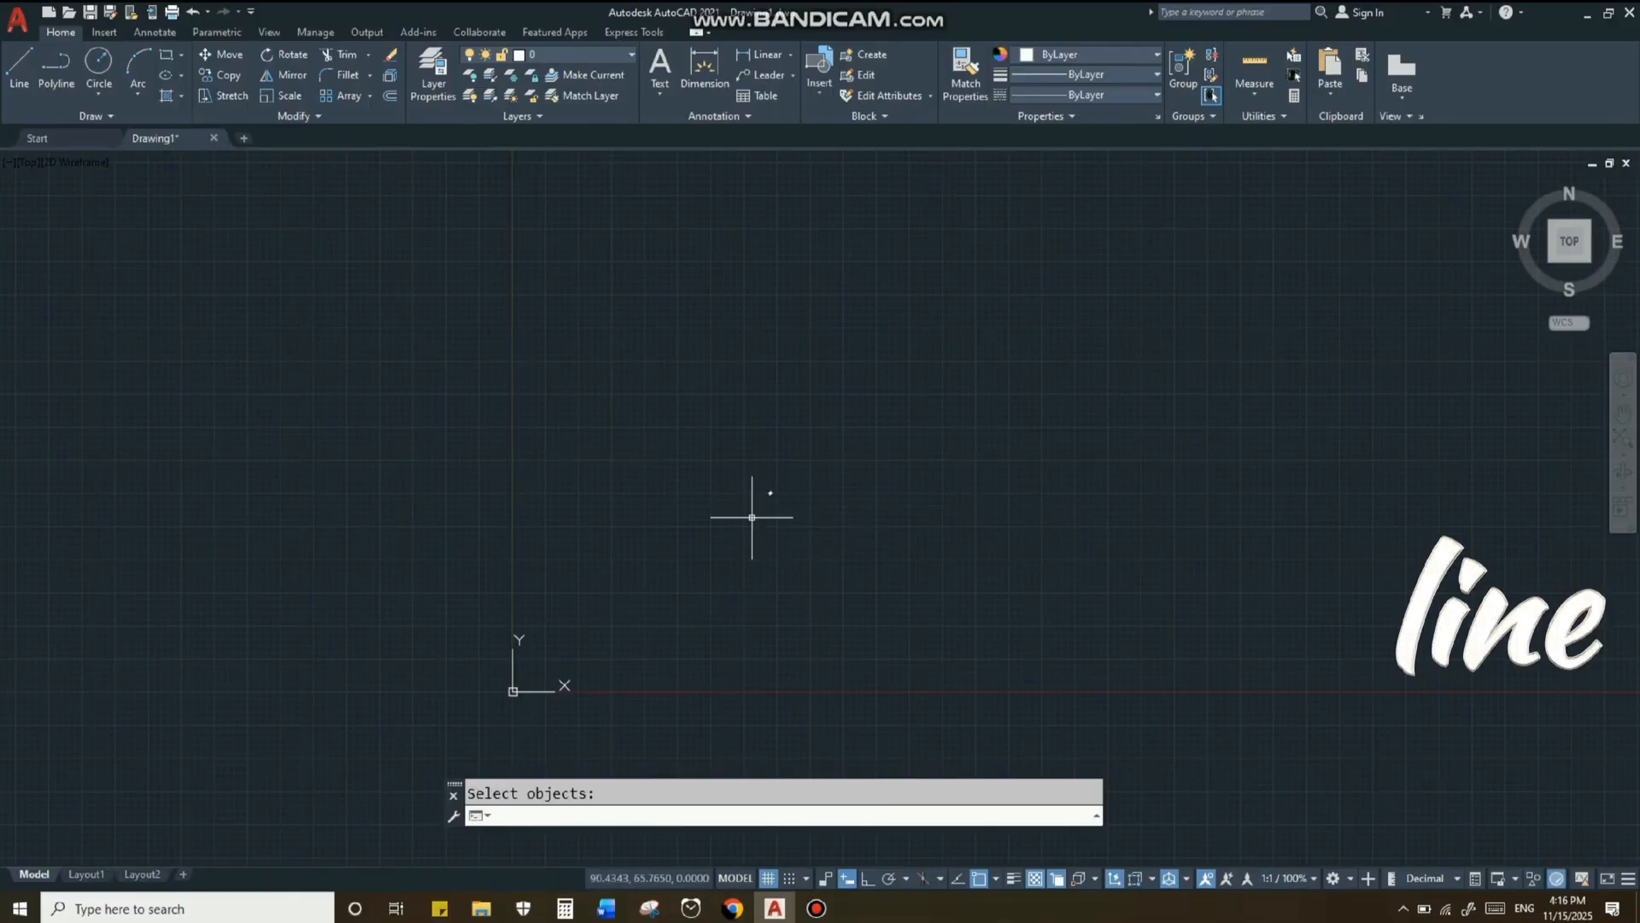
Step: Draw a horizontal line 80 units long at 180° from a point above and to the right of the origin
type("l")
key("Return")
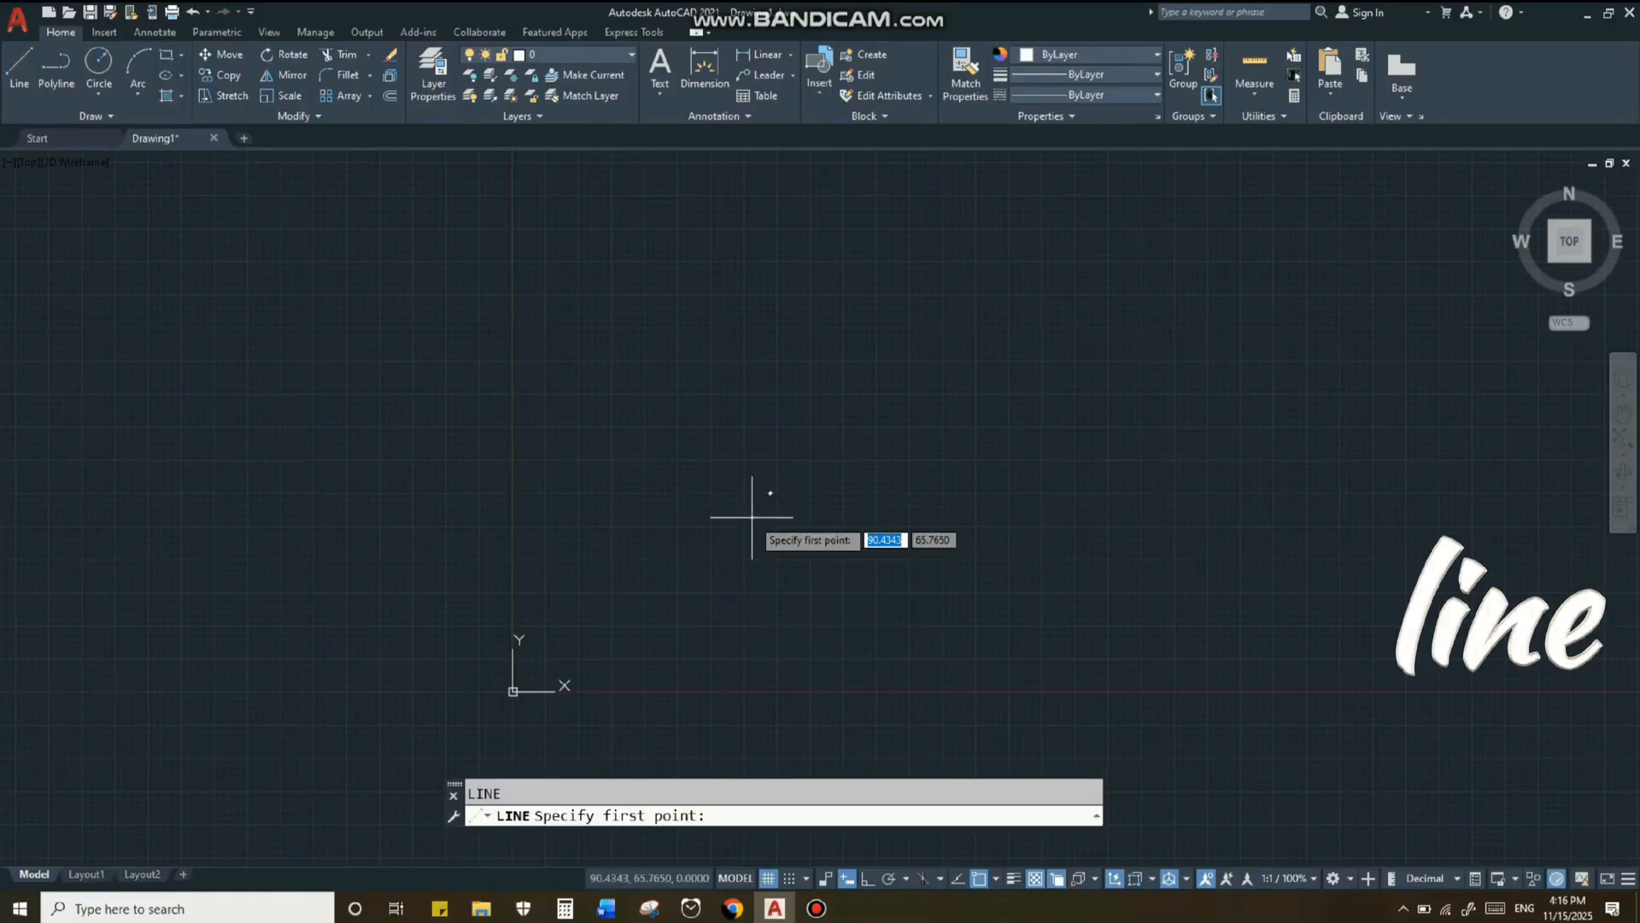
left_click(1024, 508)
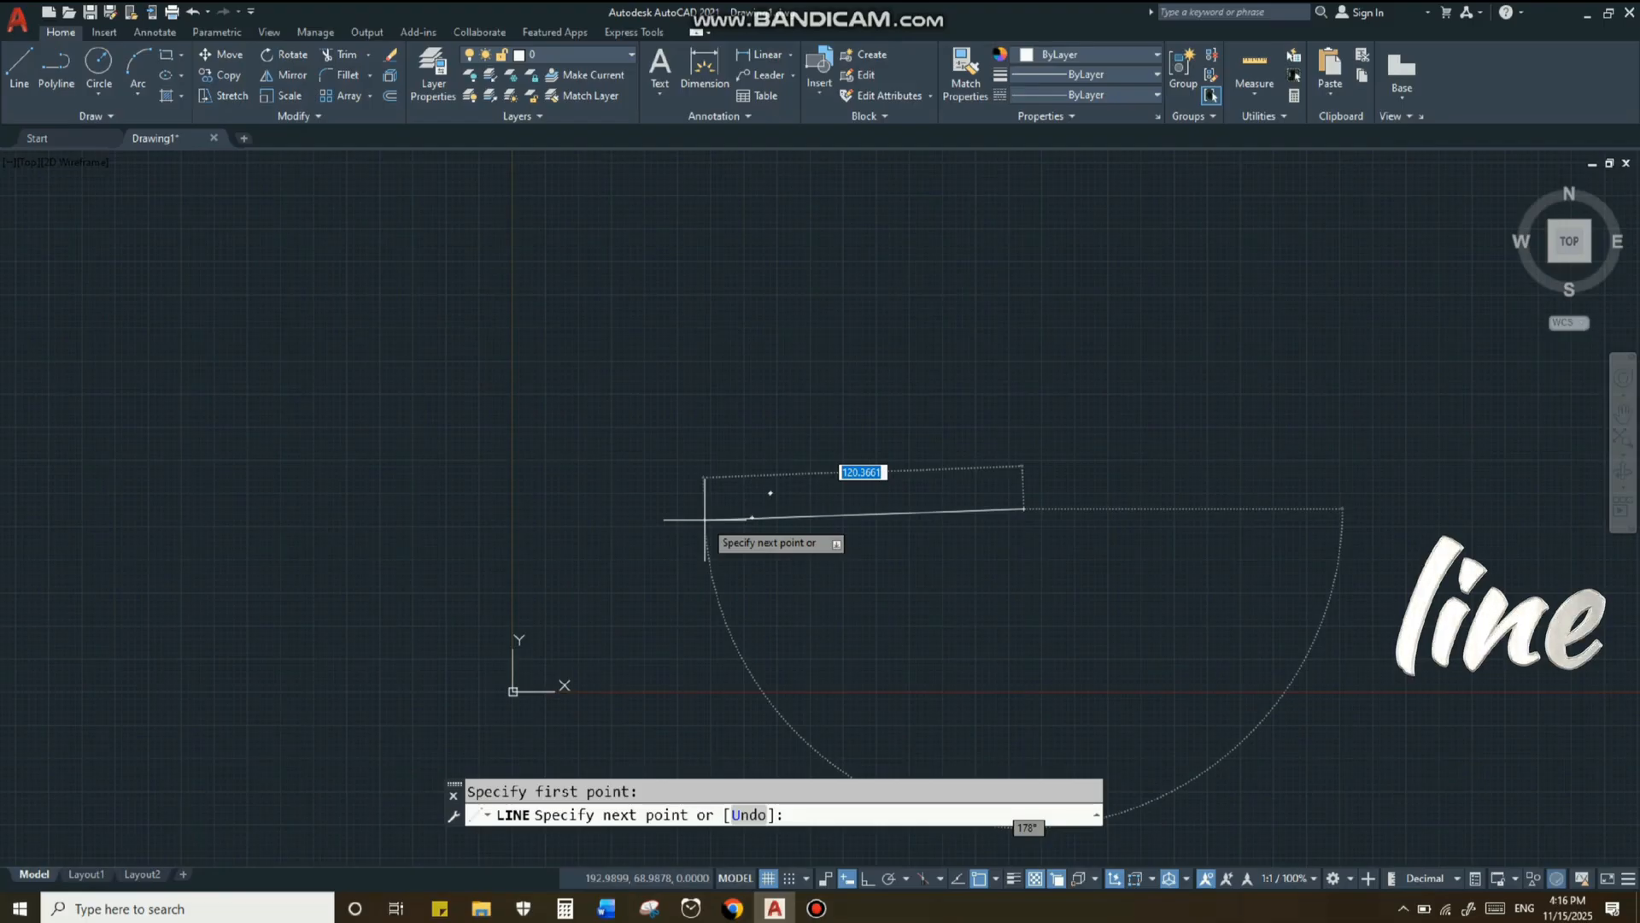
type("80")
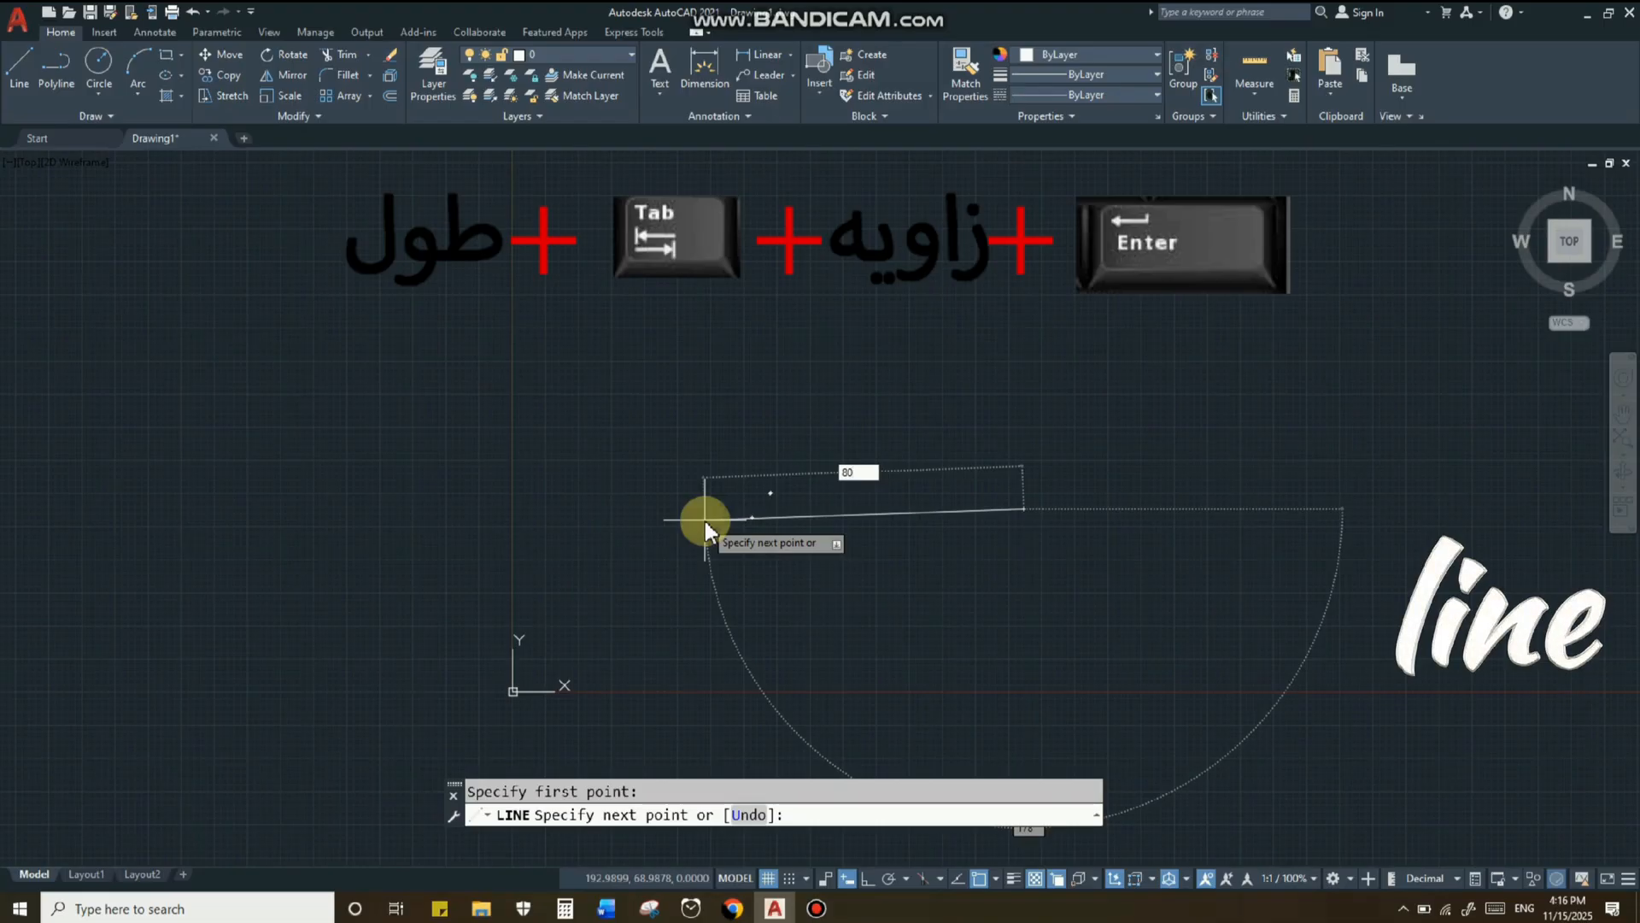
key("Tab")
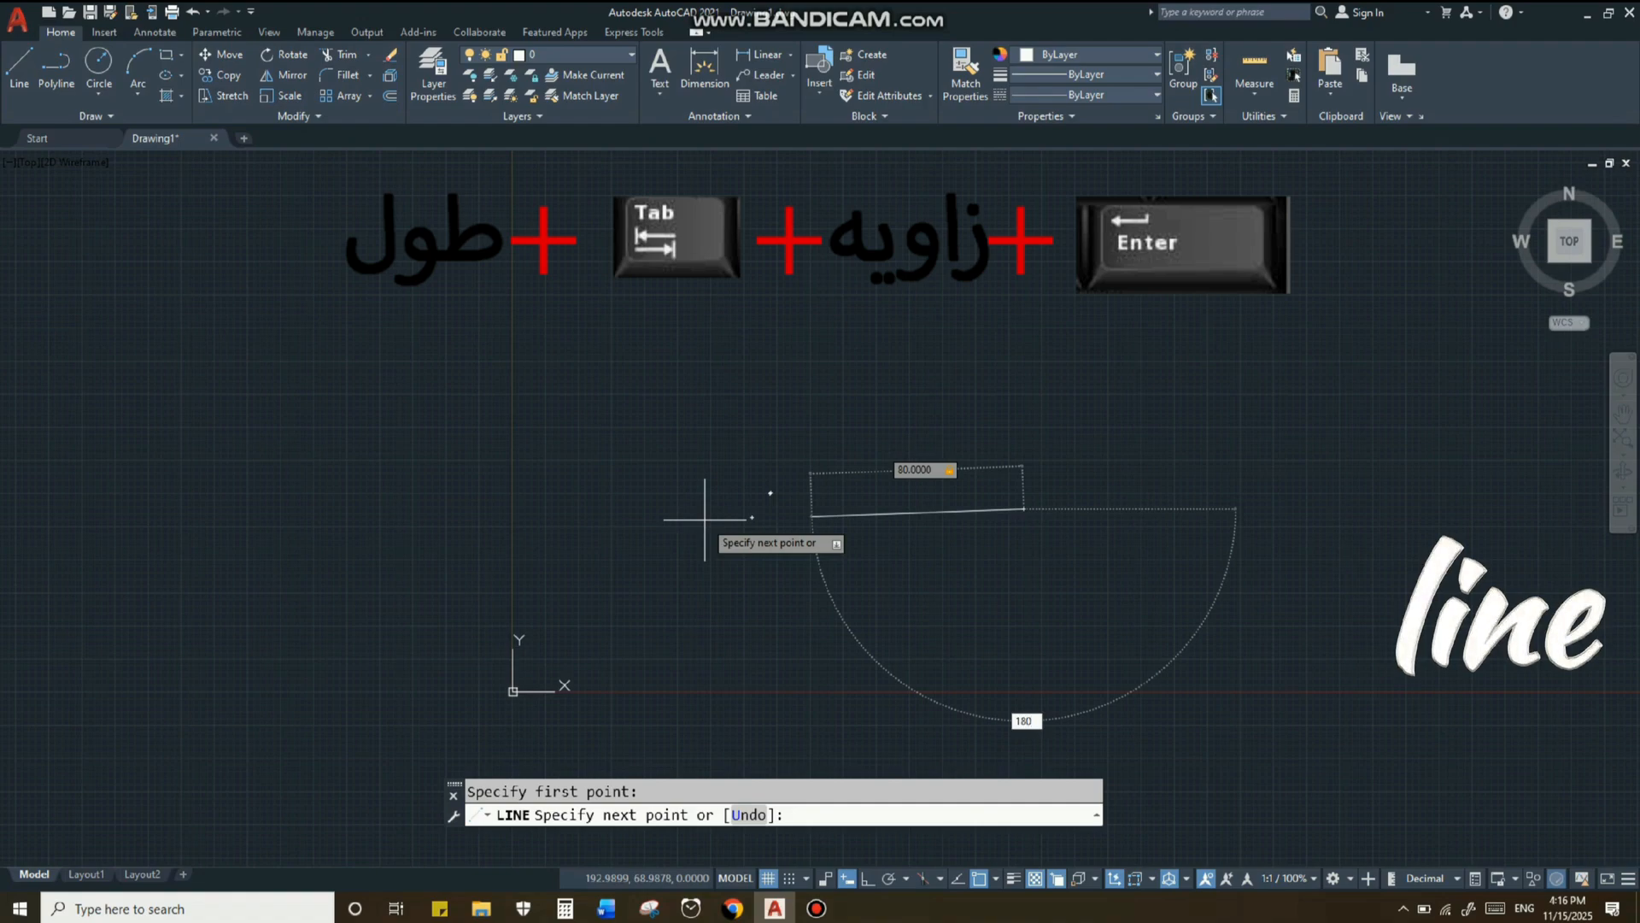
key("Return")
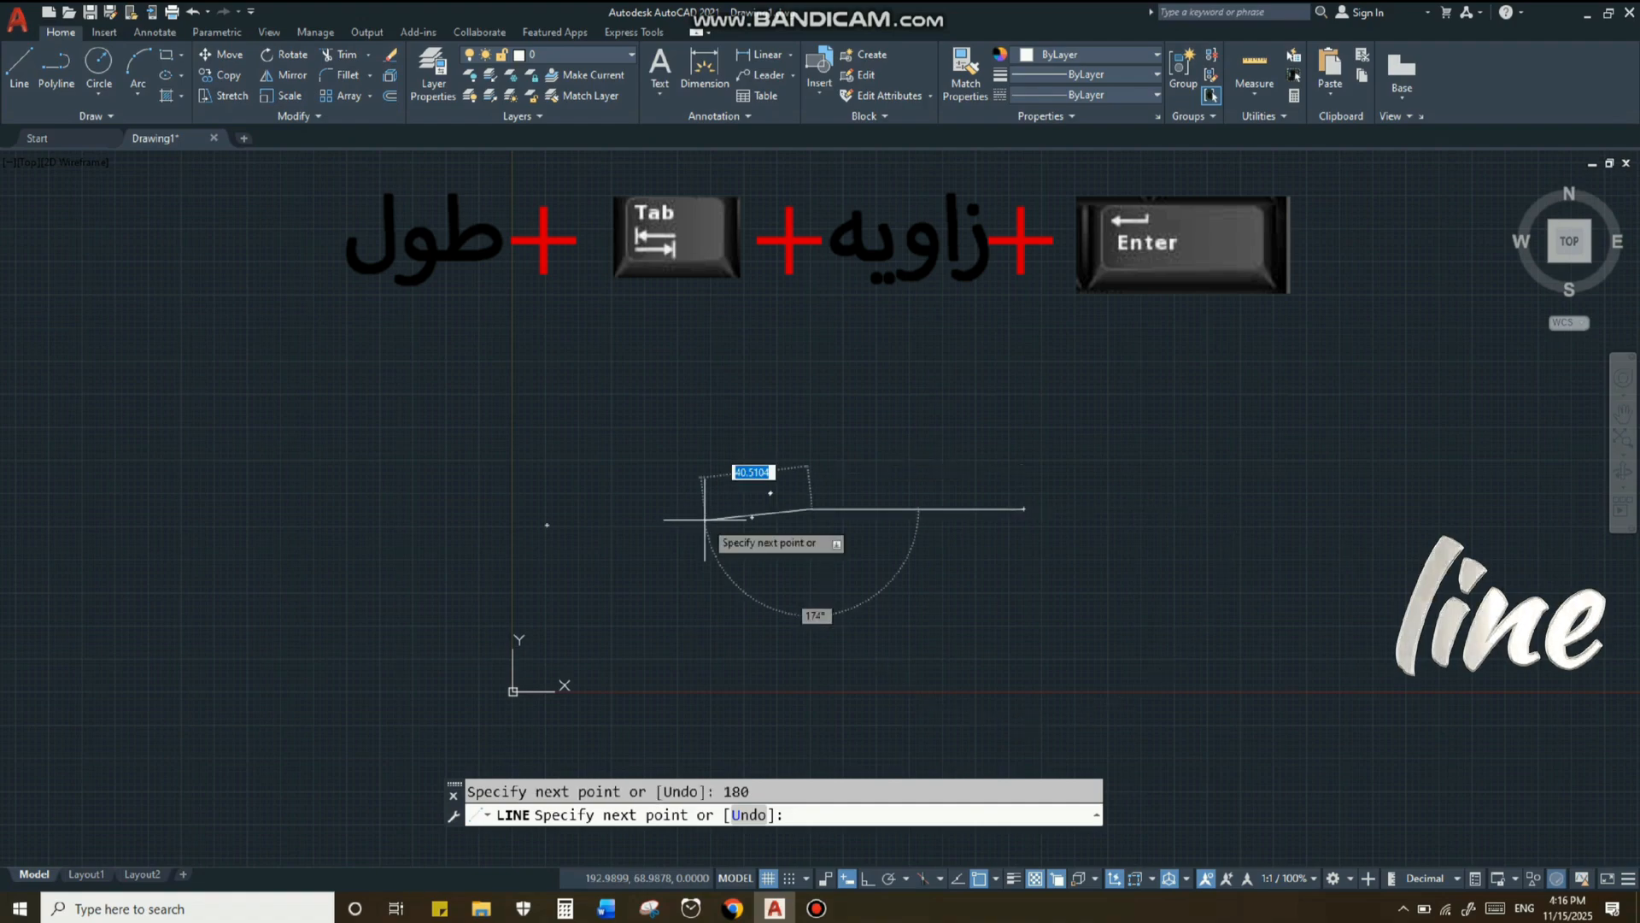
Step: Continue from the base line's left end with a rising segment 42 units long at 58°
scroll(931, 472, "up", 3)
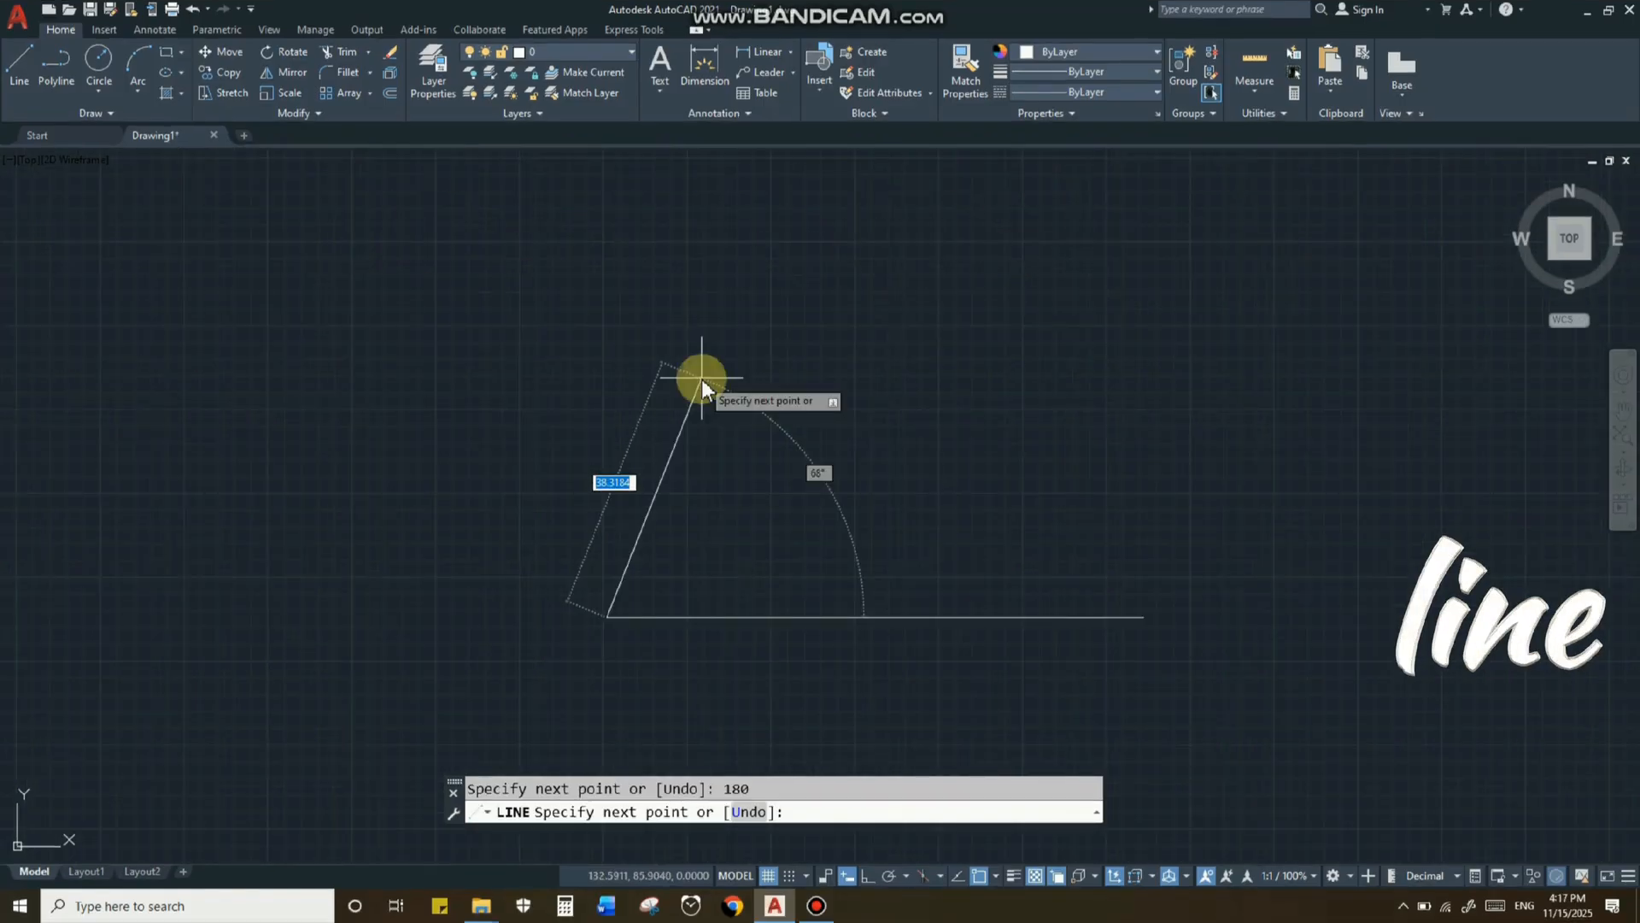
type("42")
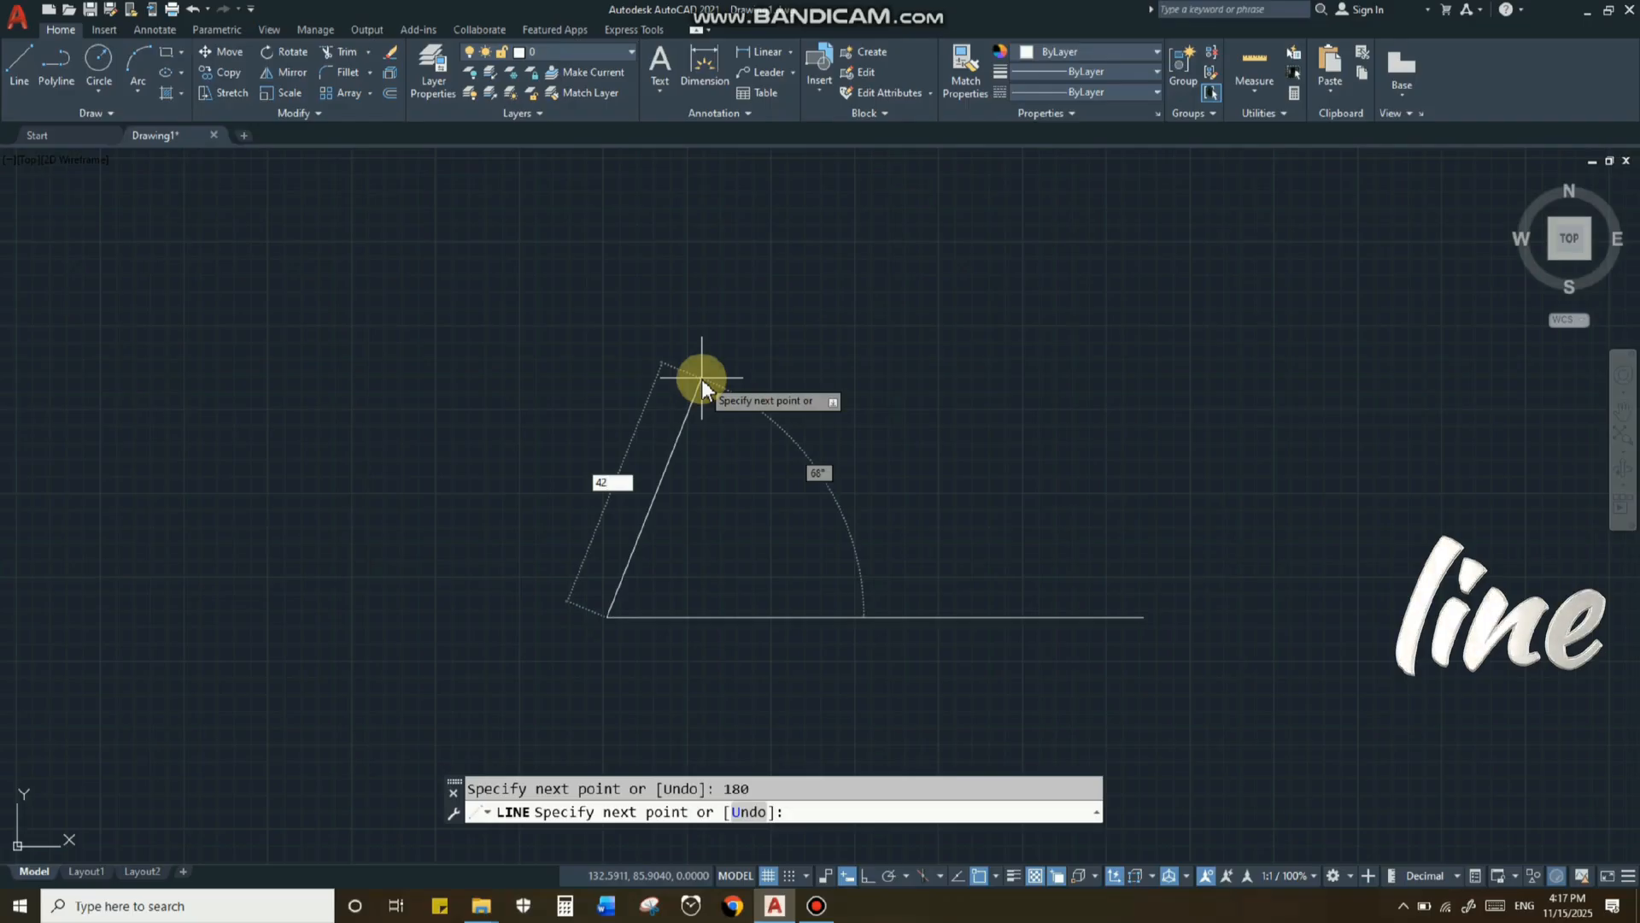
key("Tab")
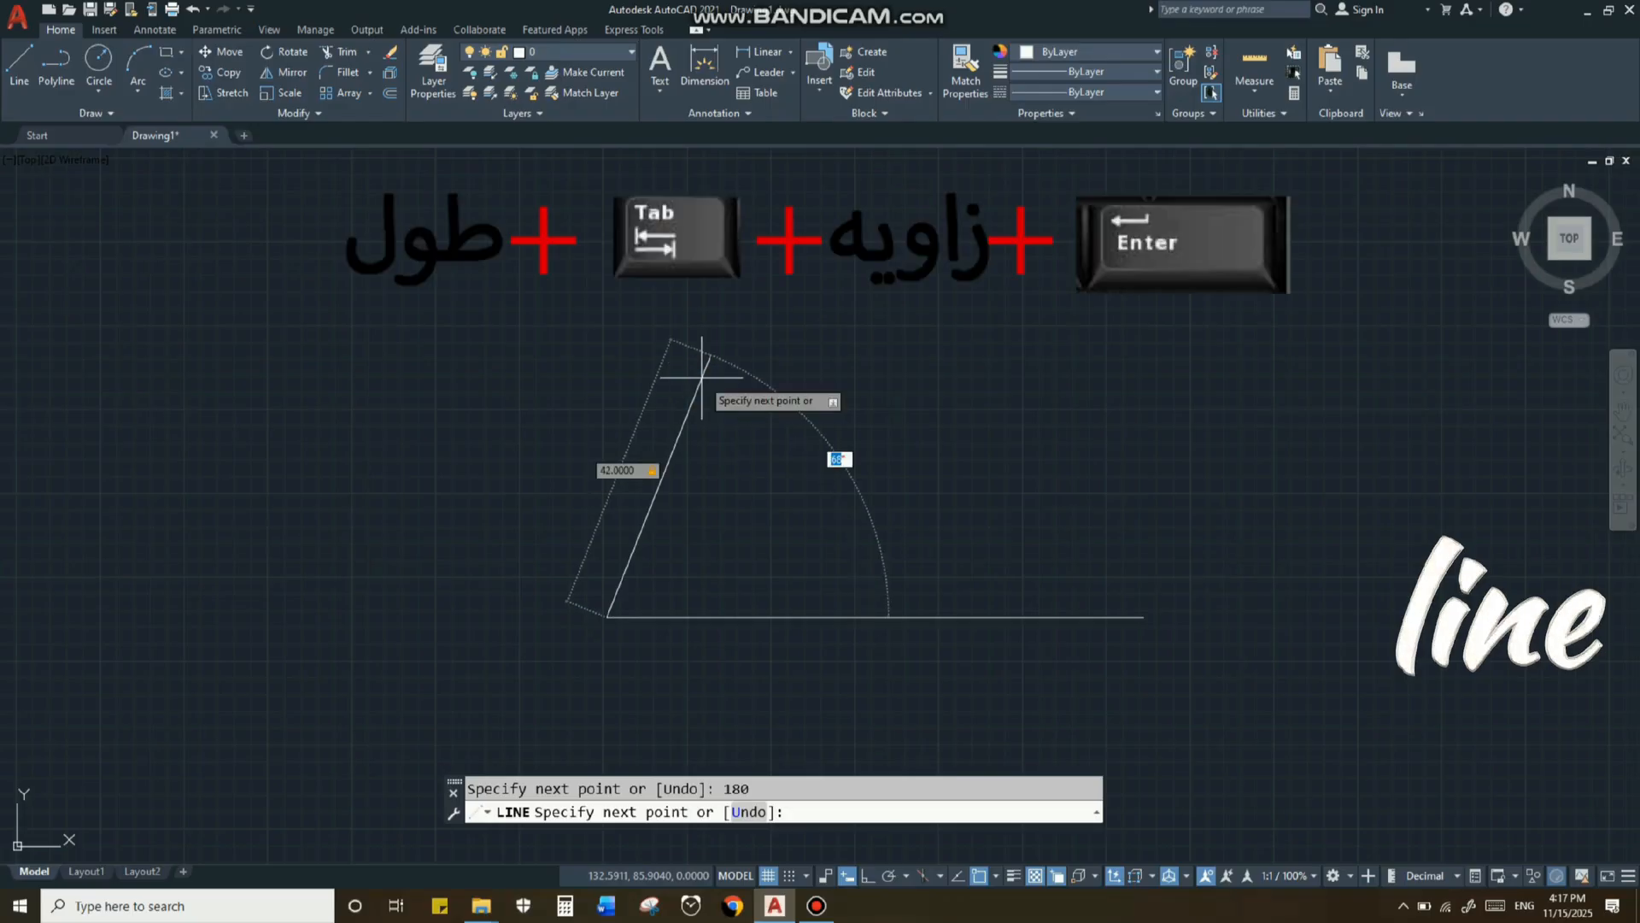
type("58")
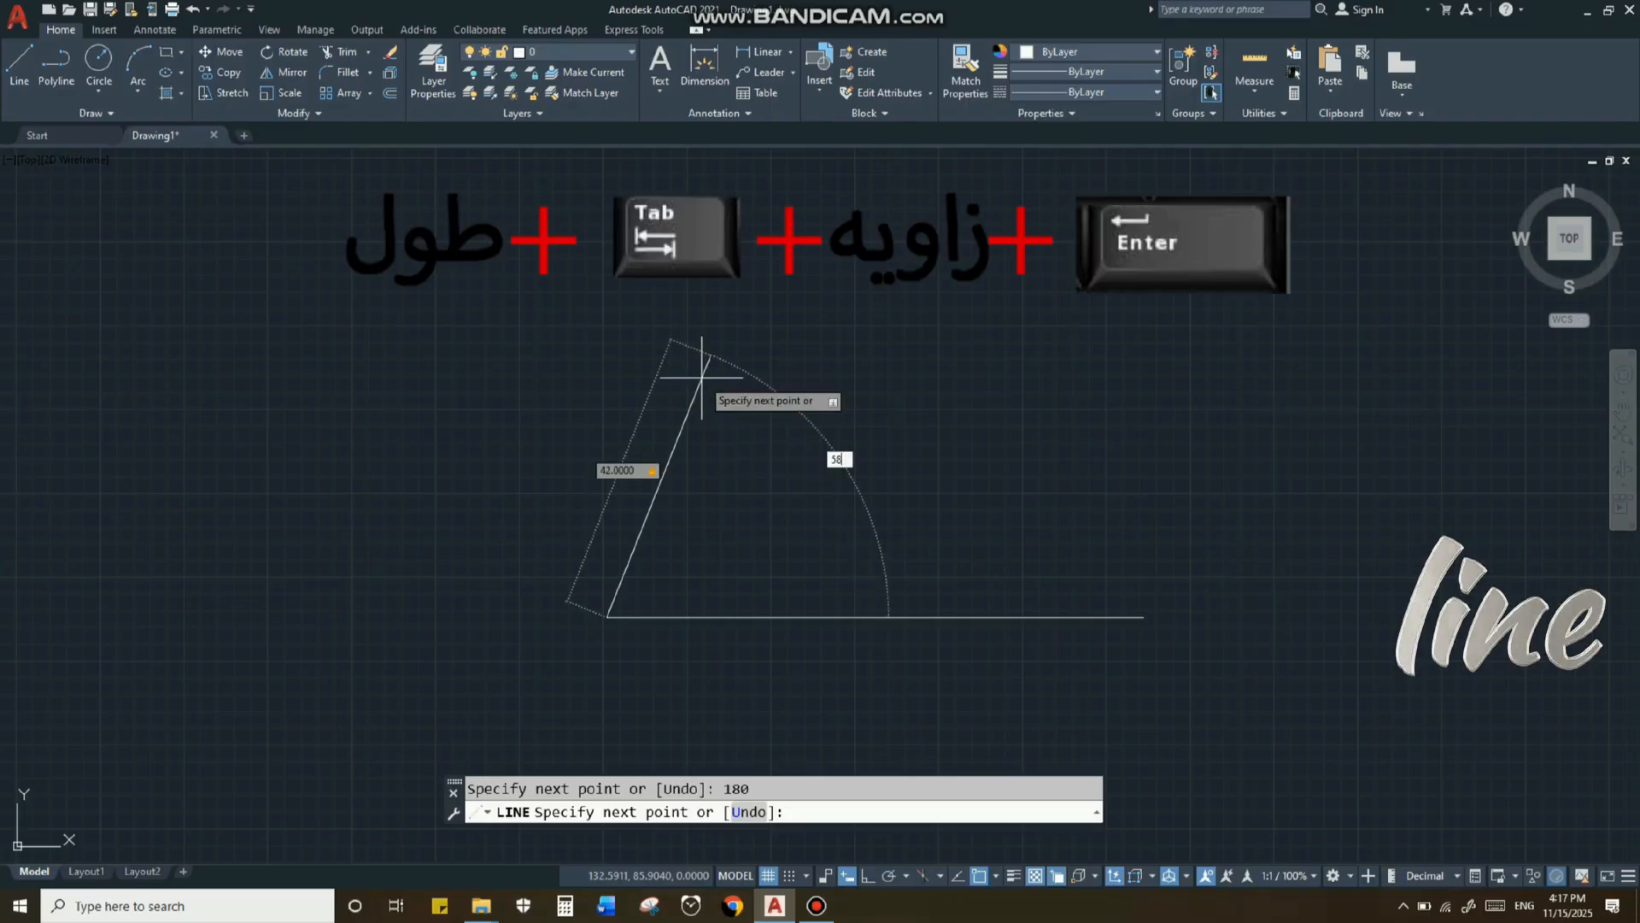
key("Return")
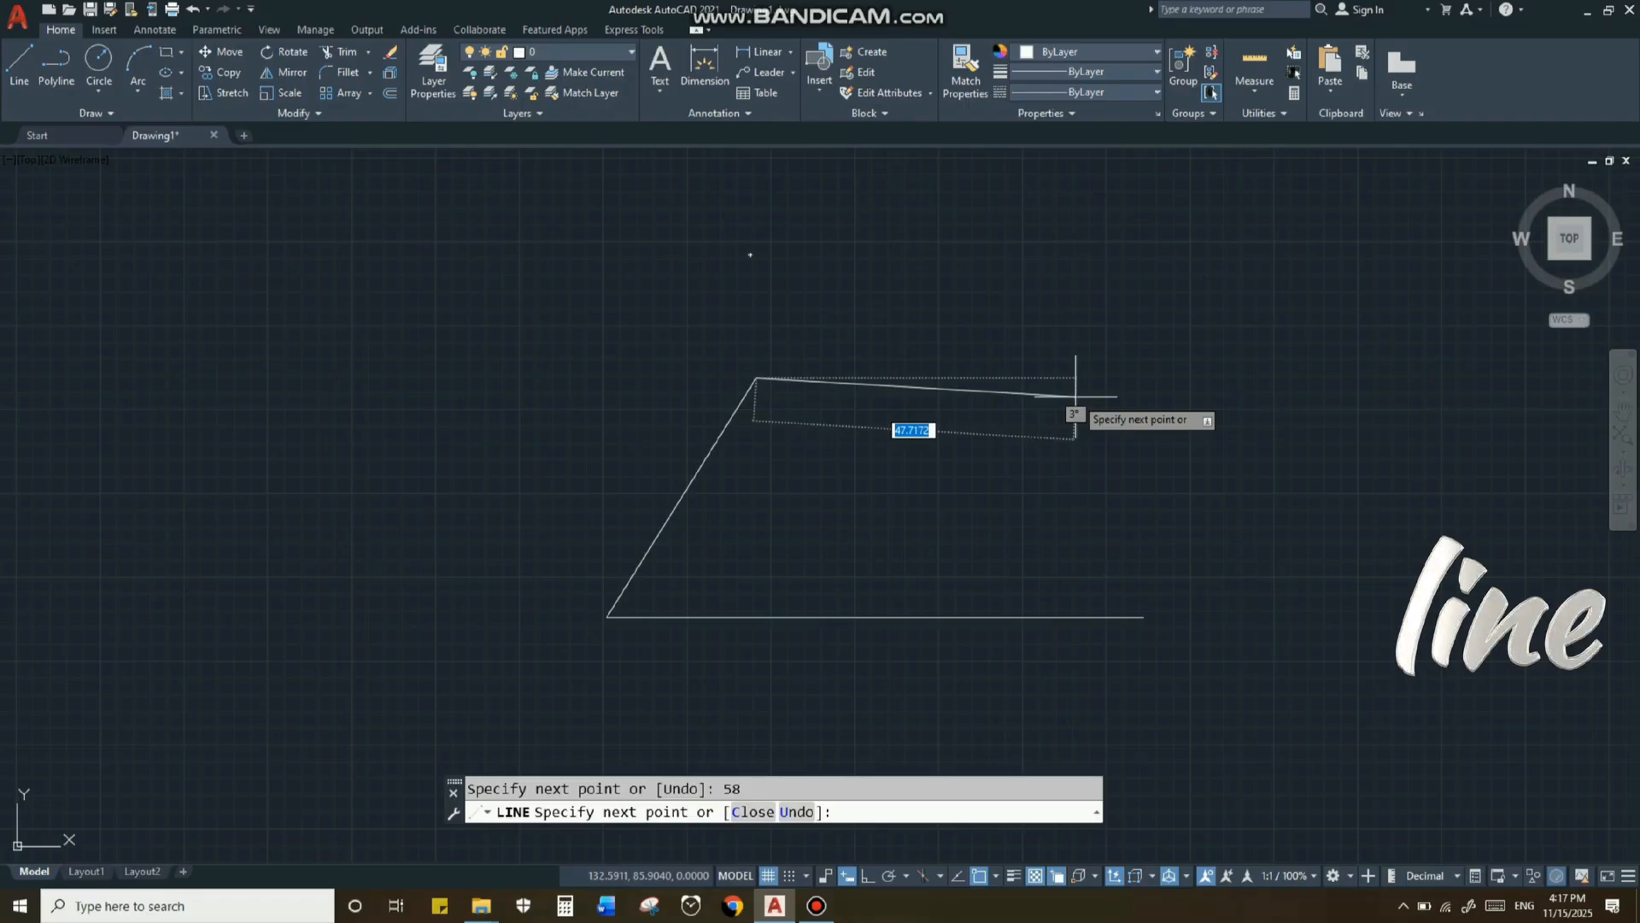
Step: Add a 30-unit horizontal top segment at 0° and finish the trapezoid with the Close option
type("30")
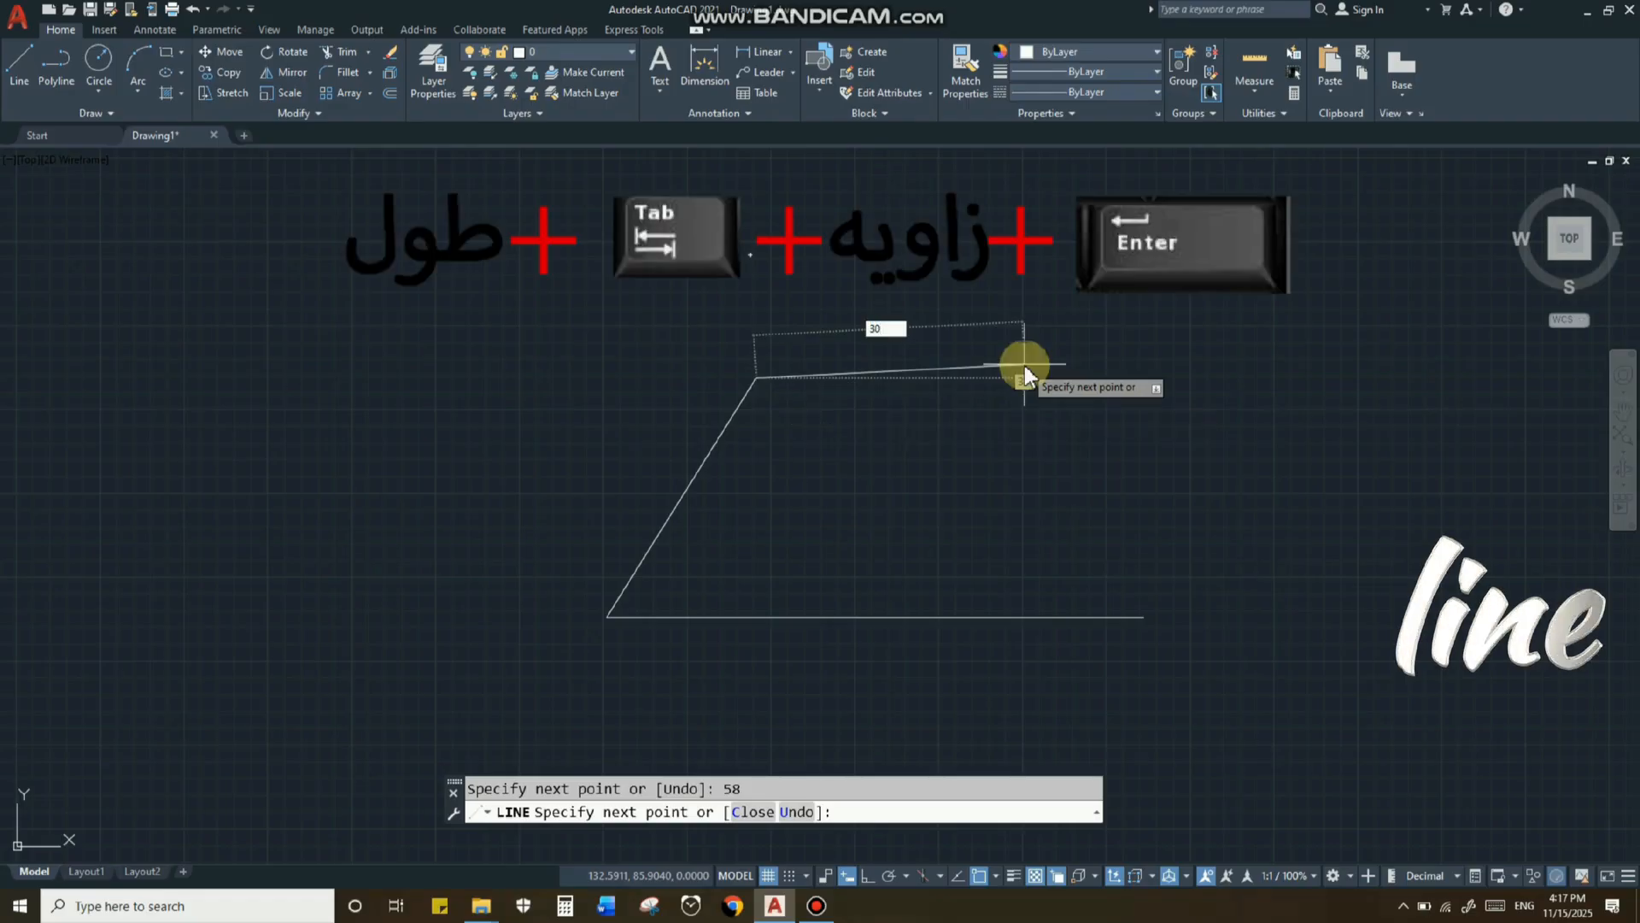
key("Tab")
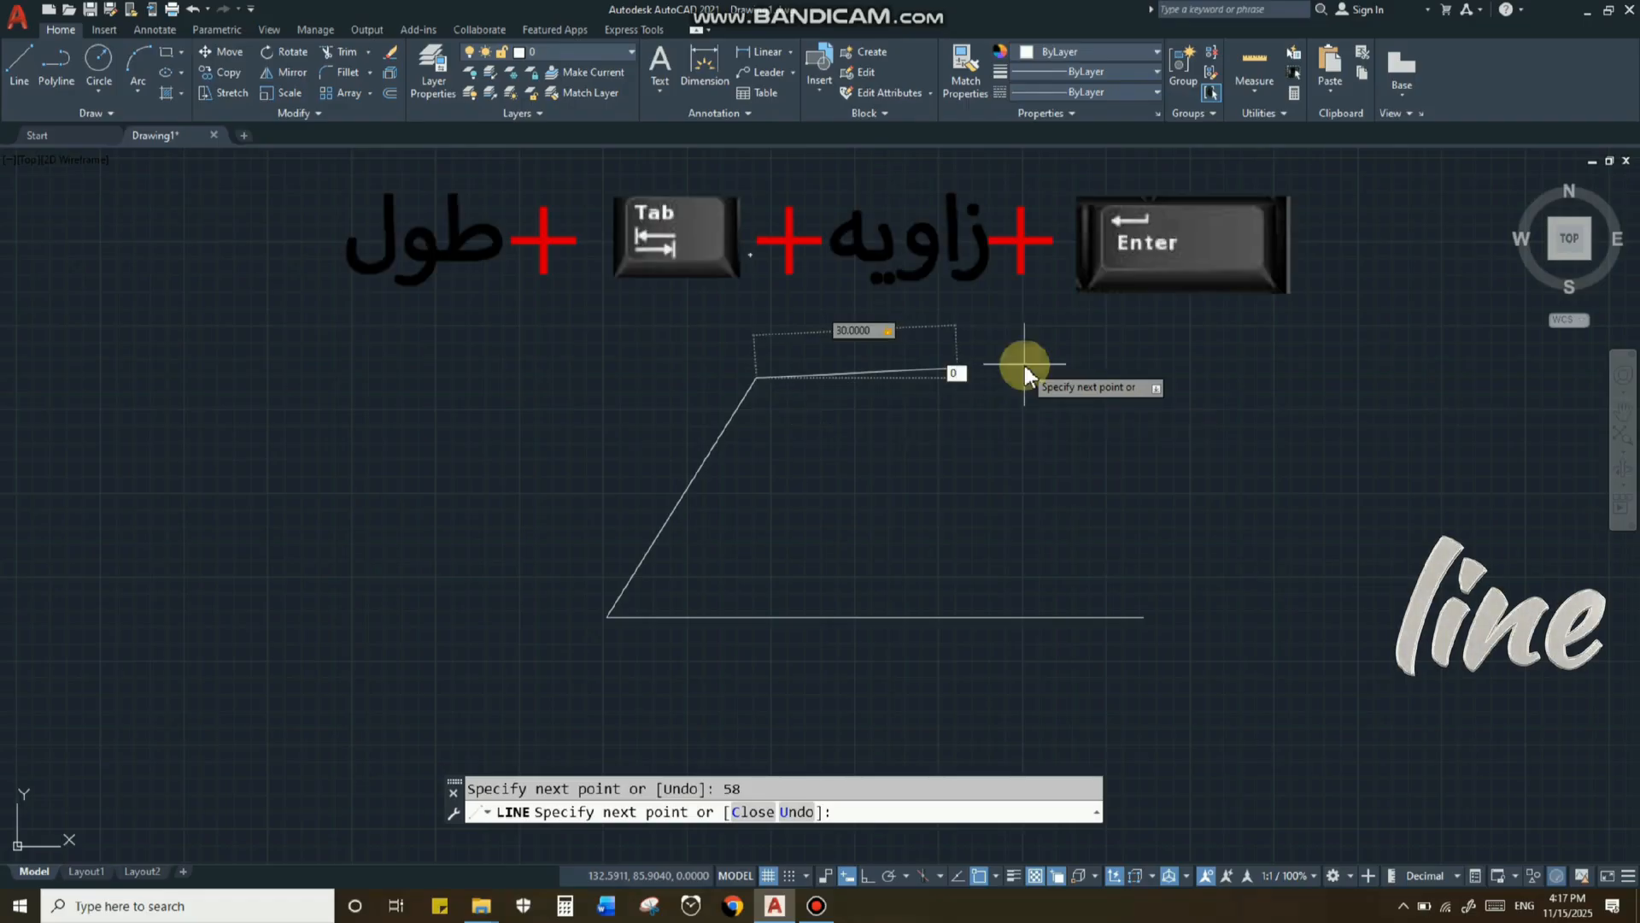
type("0")
key("Return")
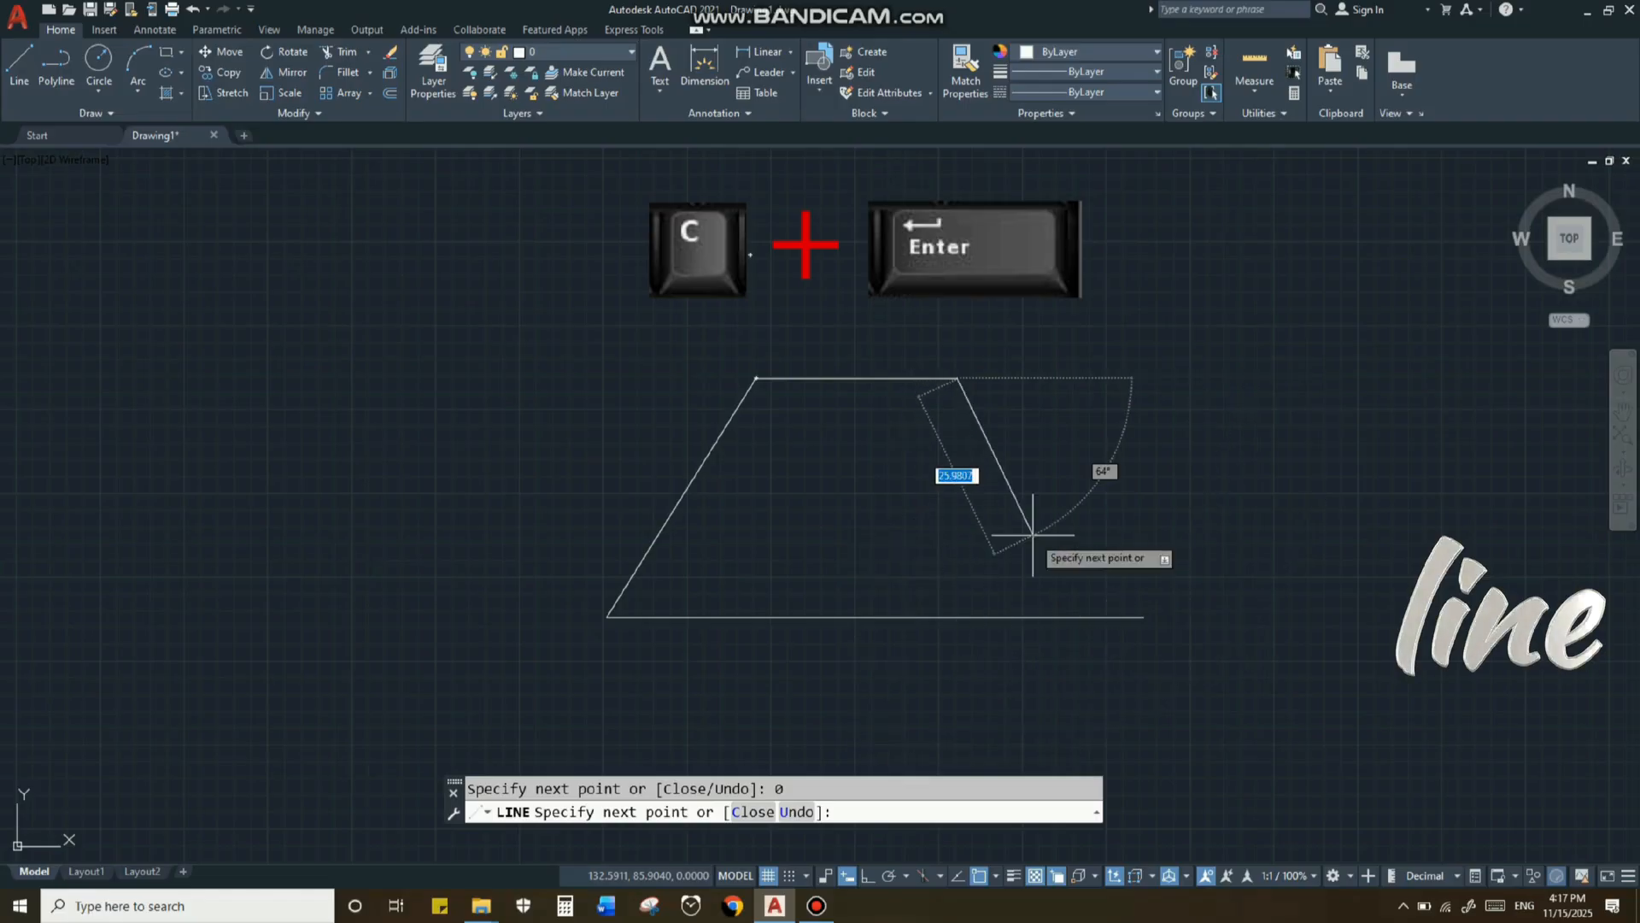
type("c")
key("Return")
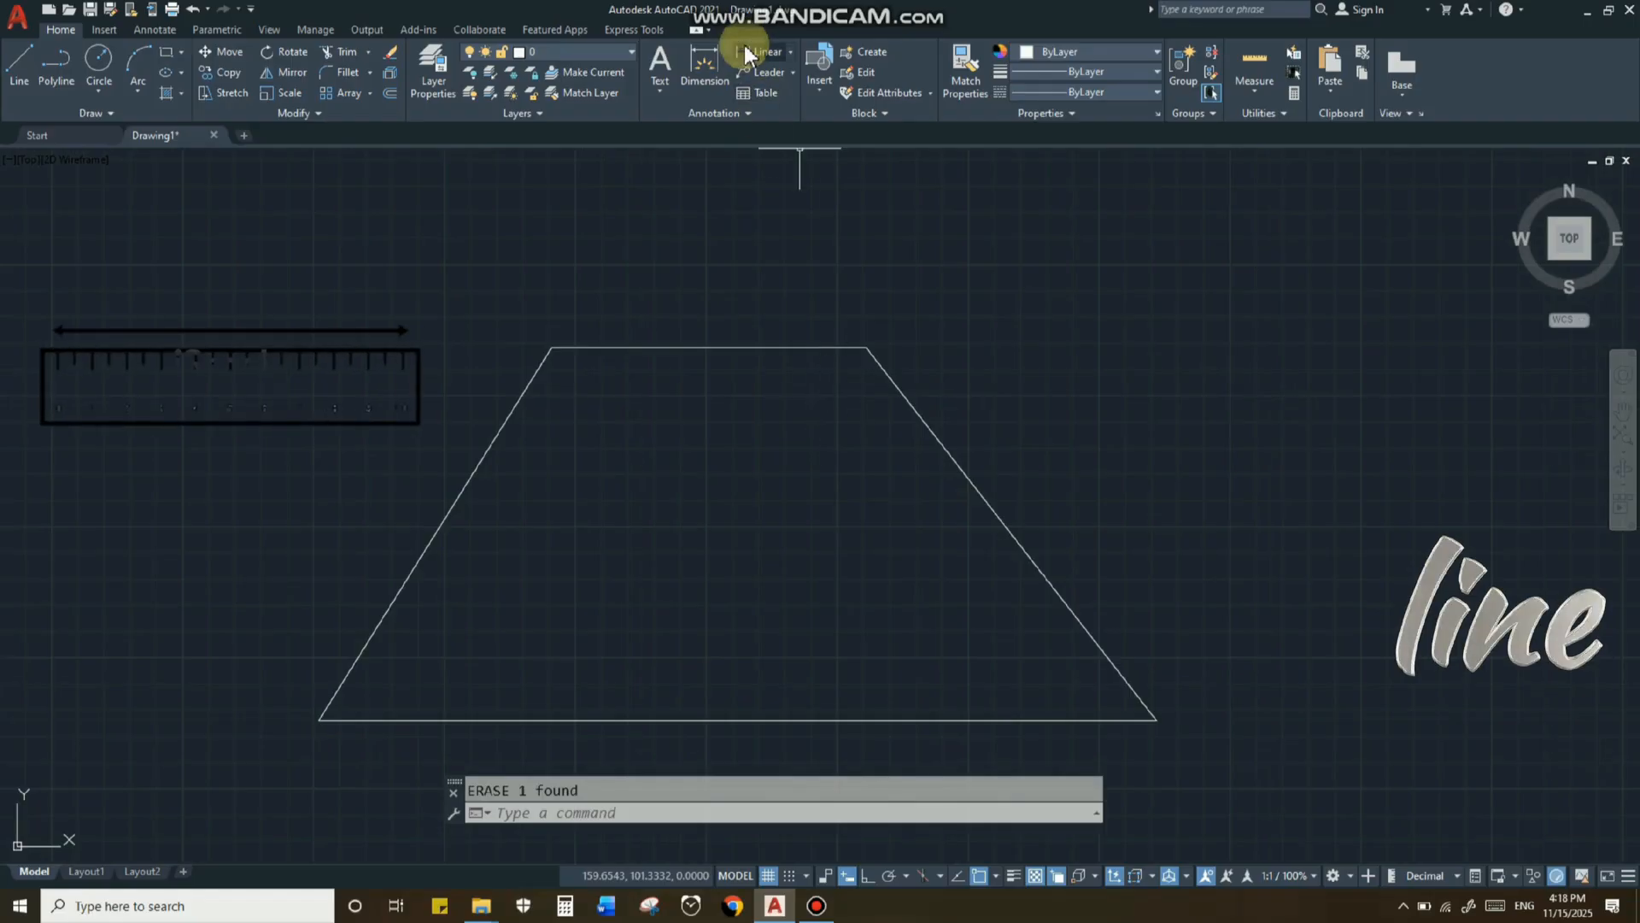
Step: Add a linear dimension to the trapezoid's top edge, placing the dimension line above it
left_click(744, 54)
left_click(866, 348)
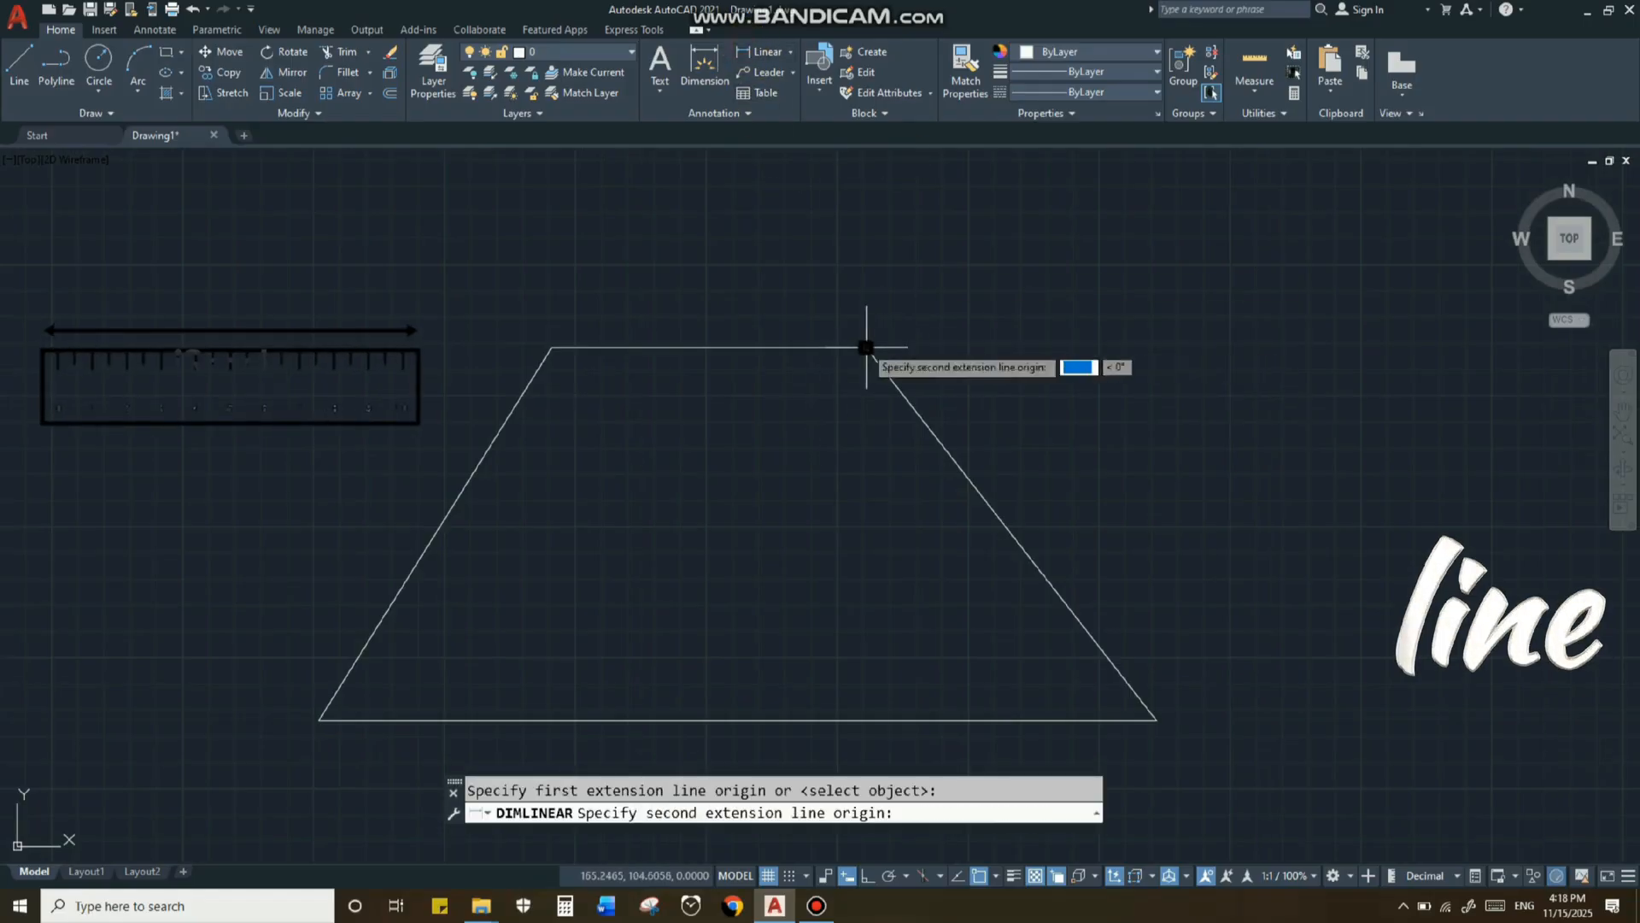
left_click(552, 347)
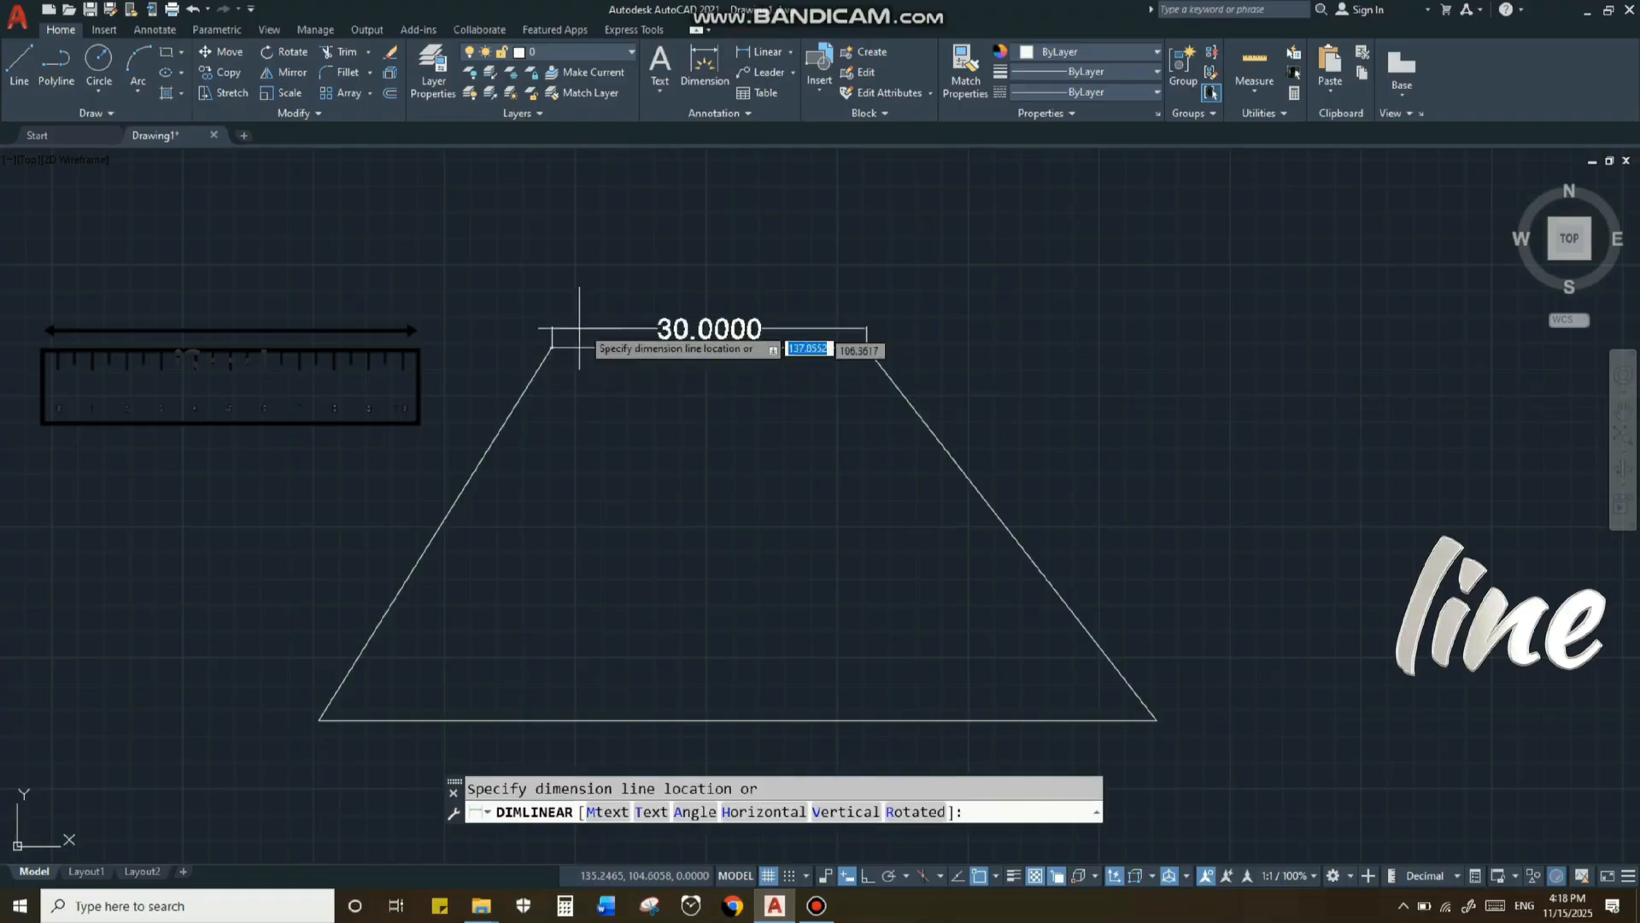
left_click(626, 279)
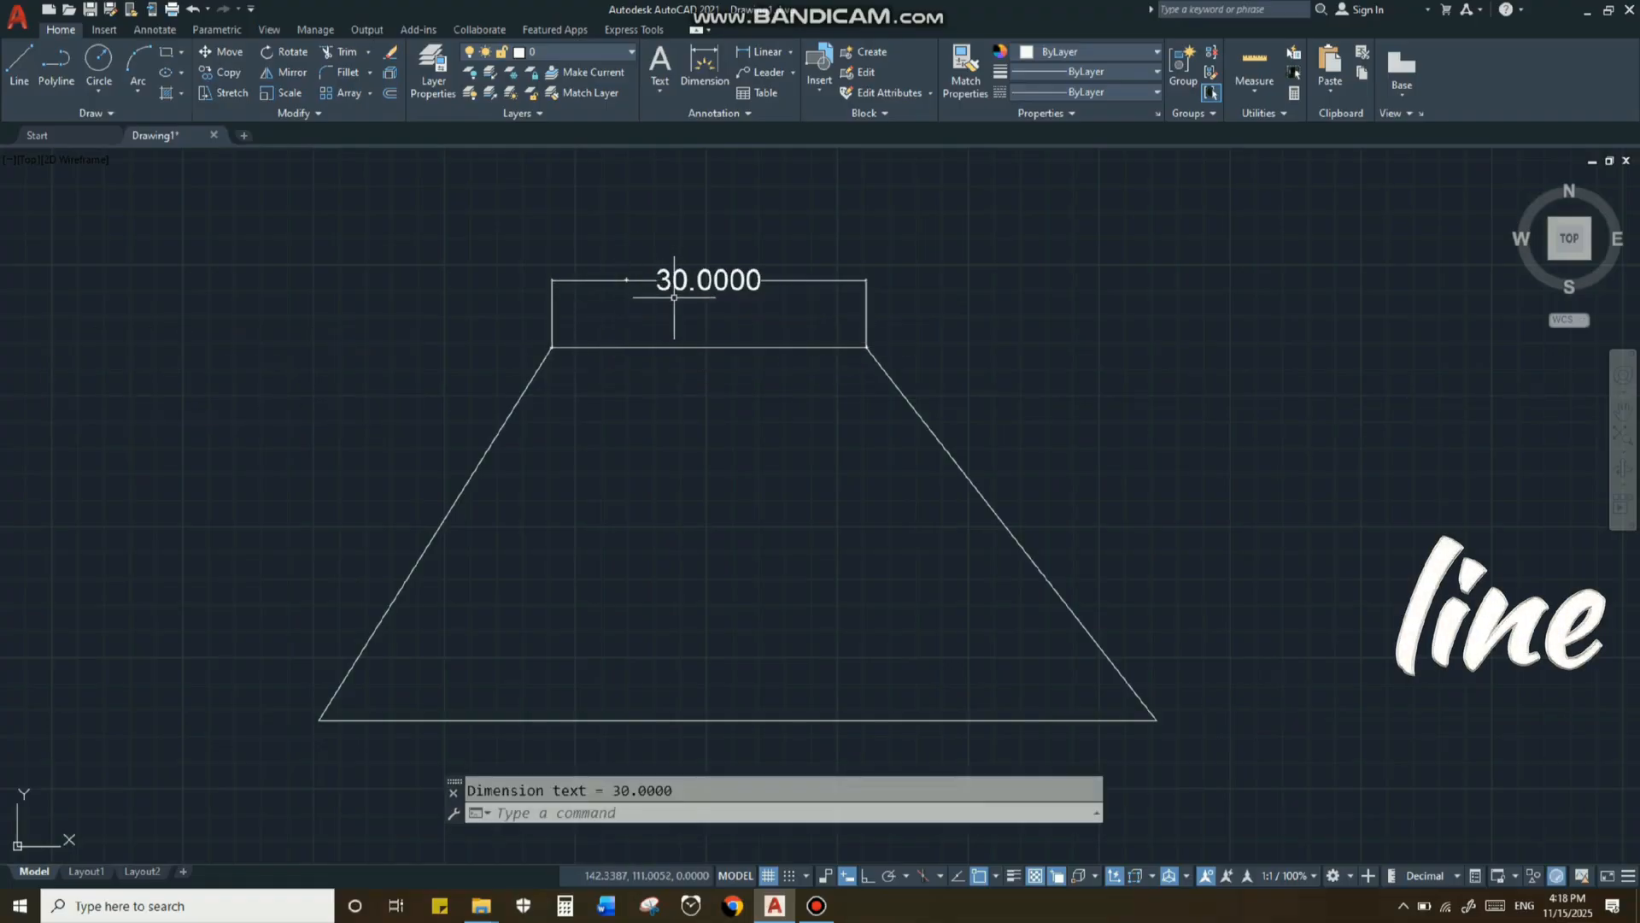
Step: Add a linear dimension to the trapezoid's base, placing the dimension line below it
key("Return")
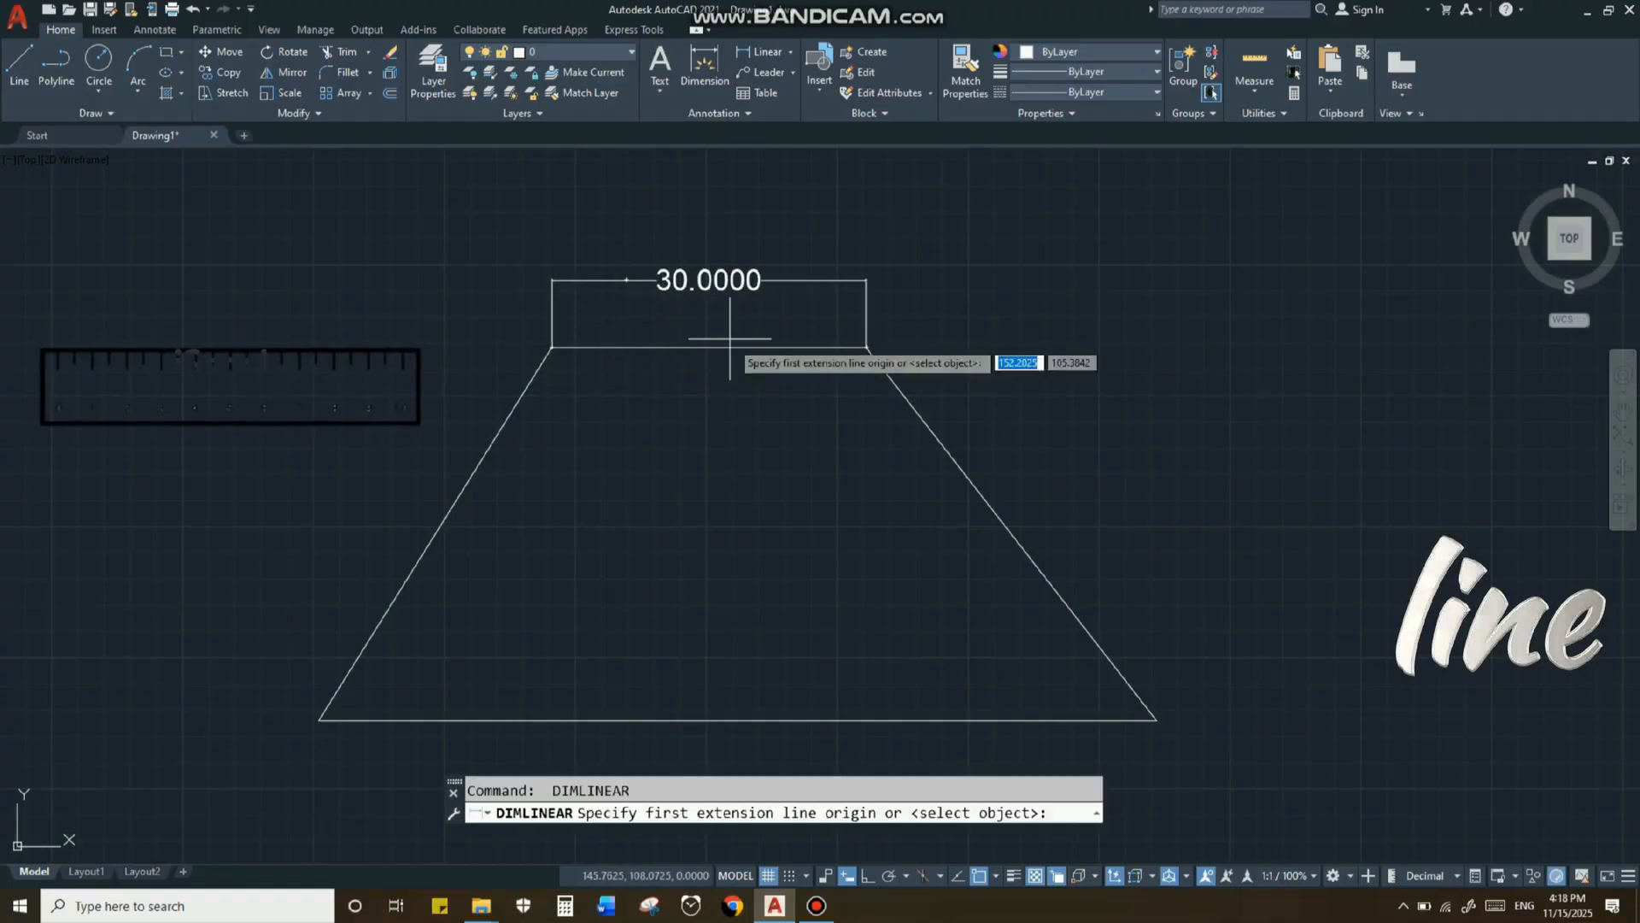
left_click(1156, 721)
left_click(319, 720)
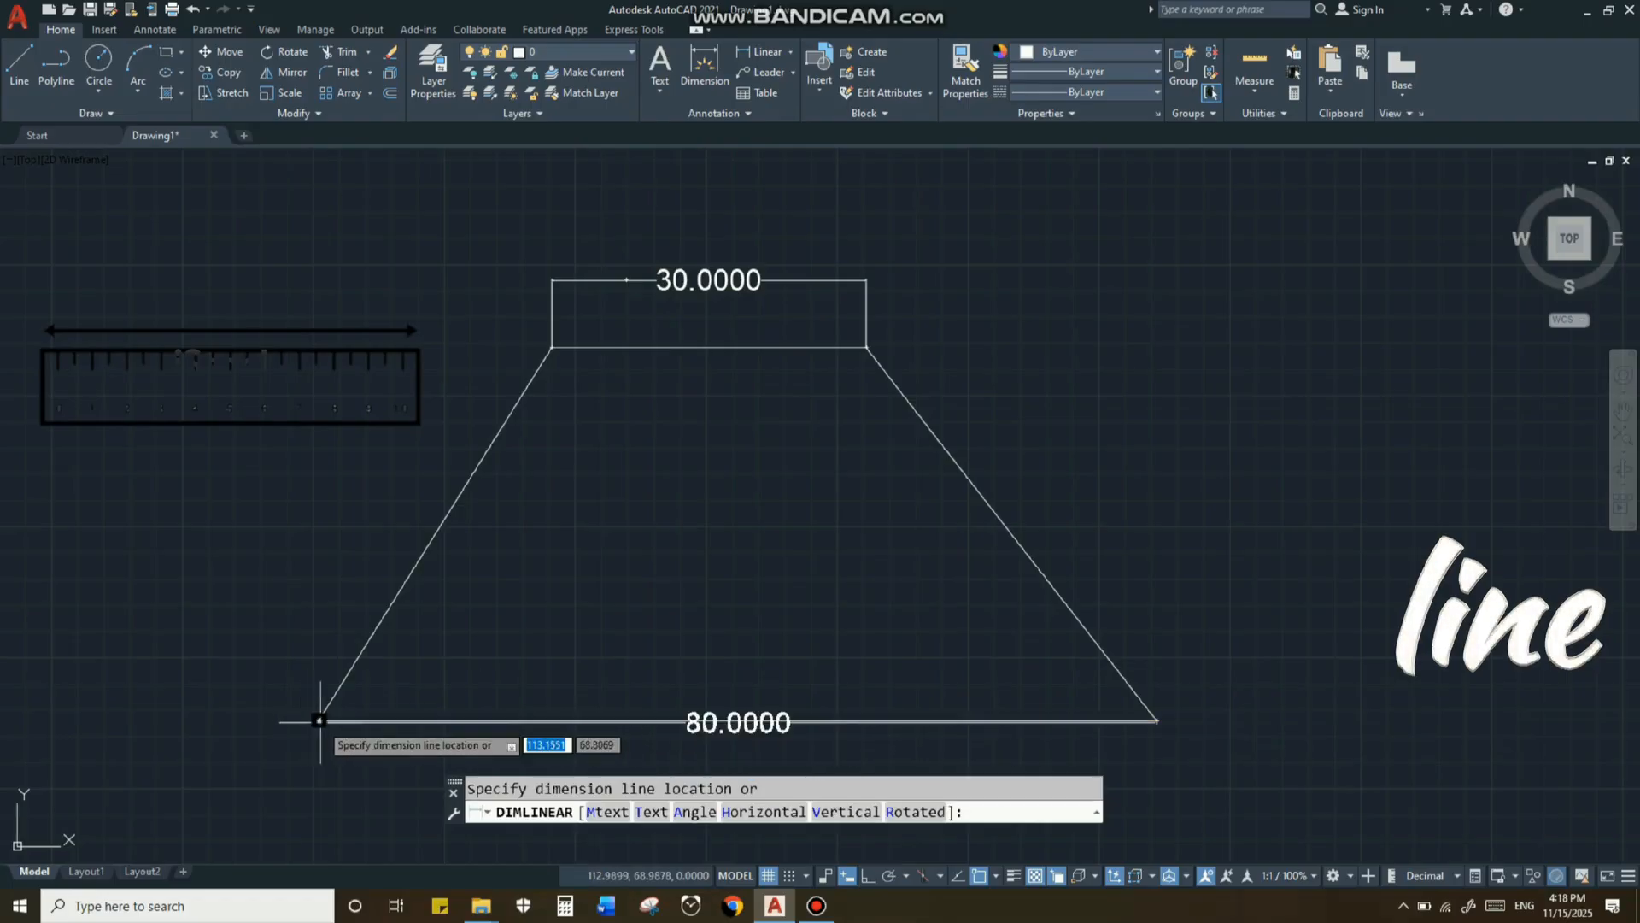
scroll(590, 667, "down", 2)
scroll(603, 722, "up", 2)
left_click(614, 732)
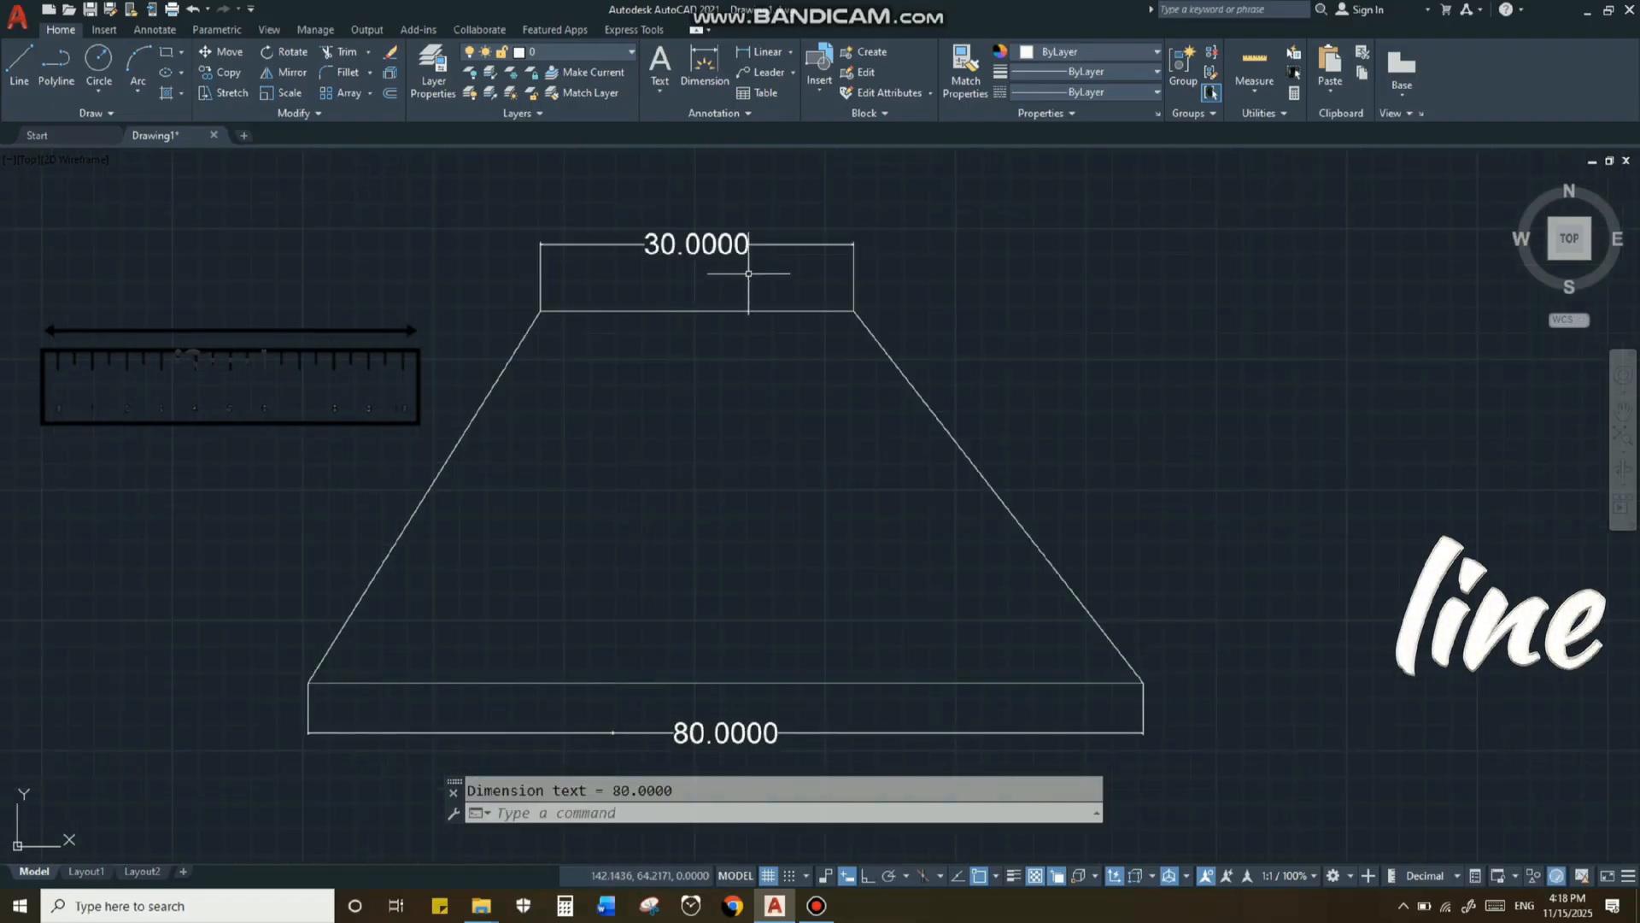
Step: Add an aligned dimension to the trapezoid's left slanted side, placing it outside the shape
left_click(790, 52)
left_click(778, 123)
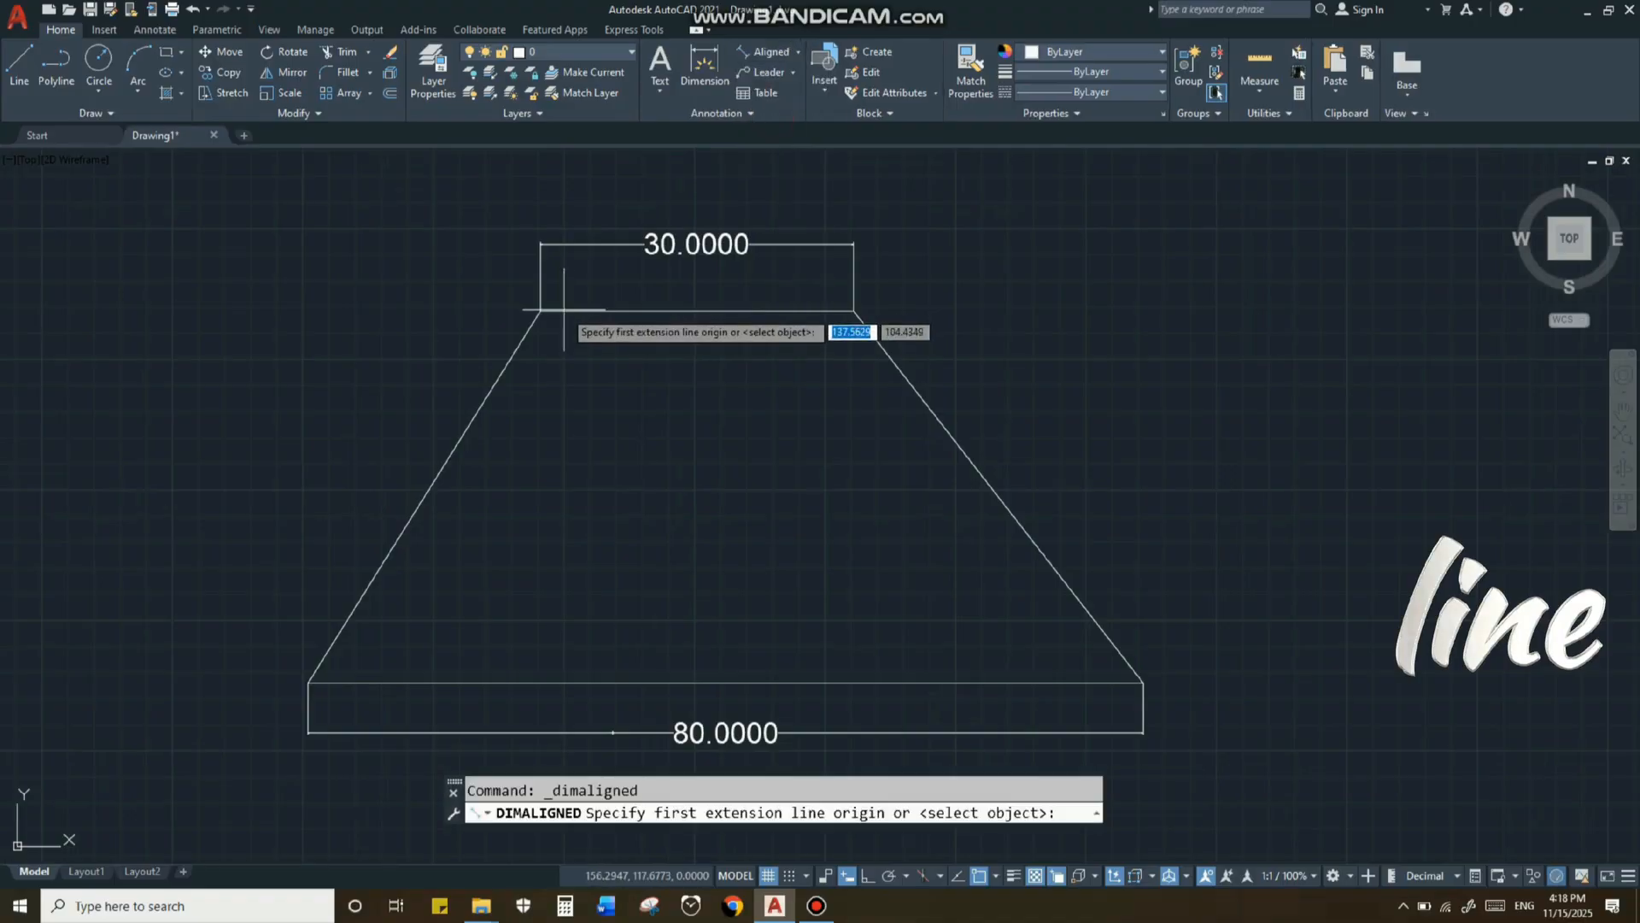
left_click(540, 311)
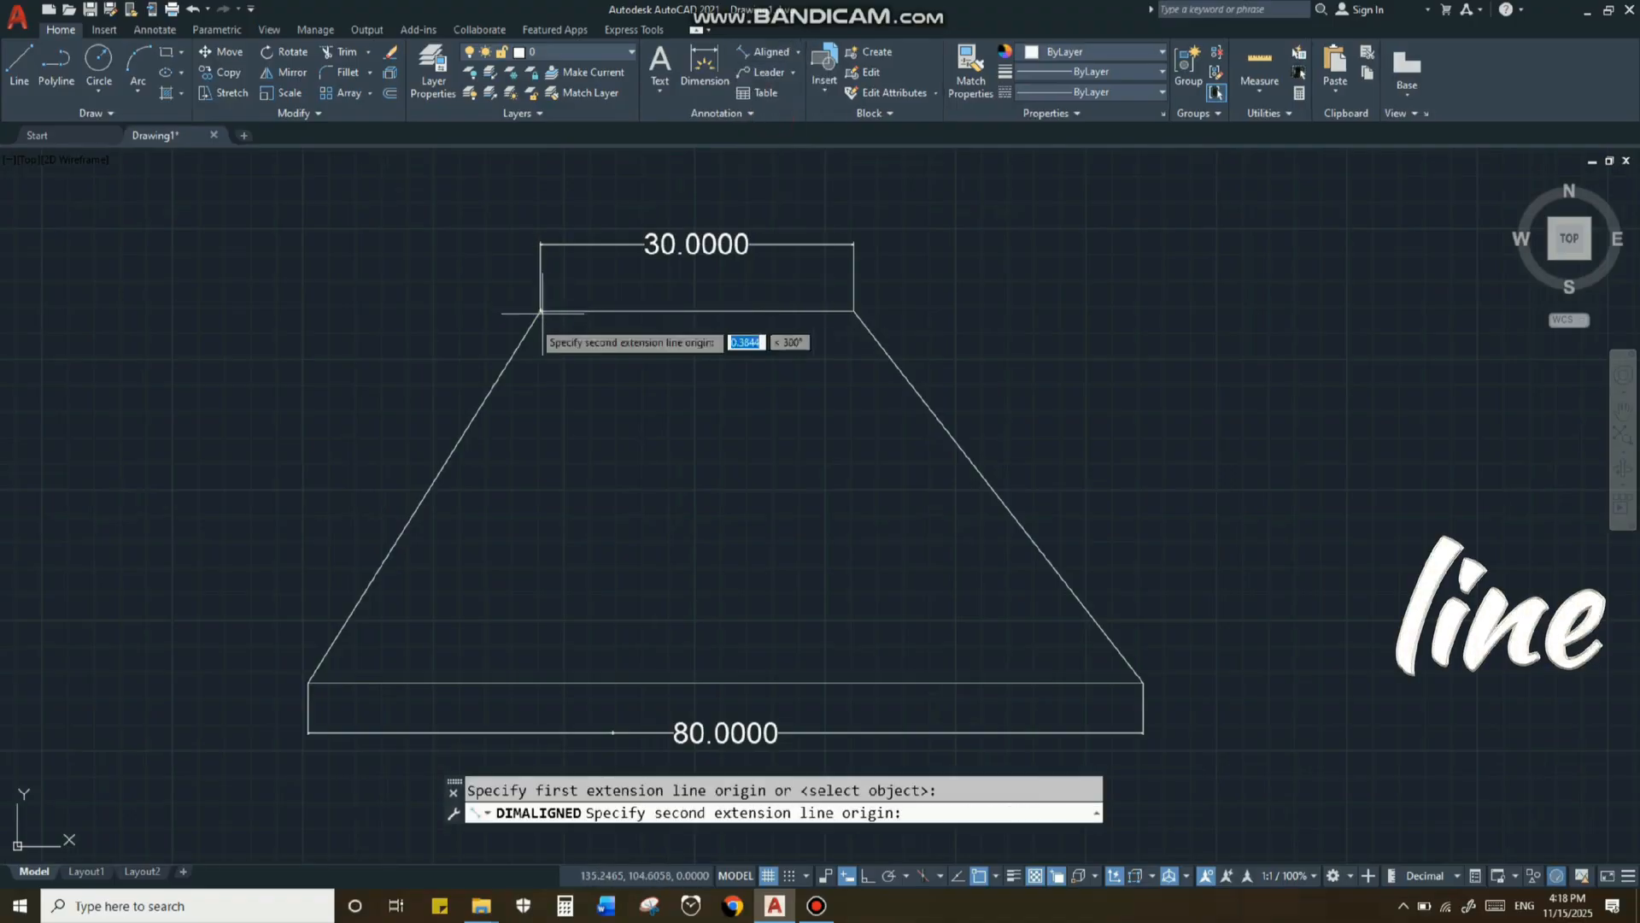
left_click(307, 682)
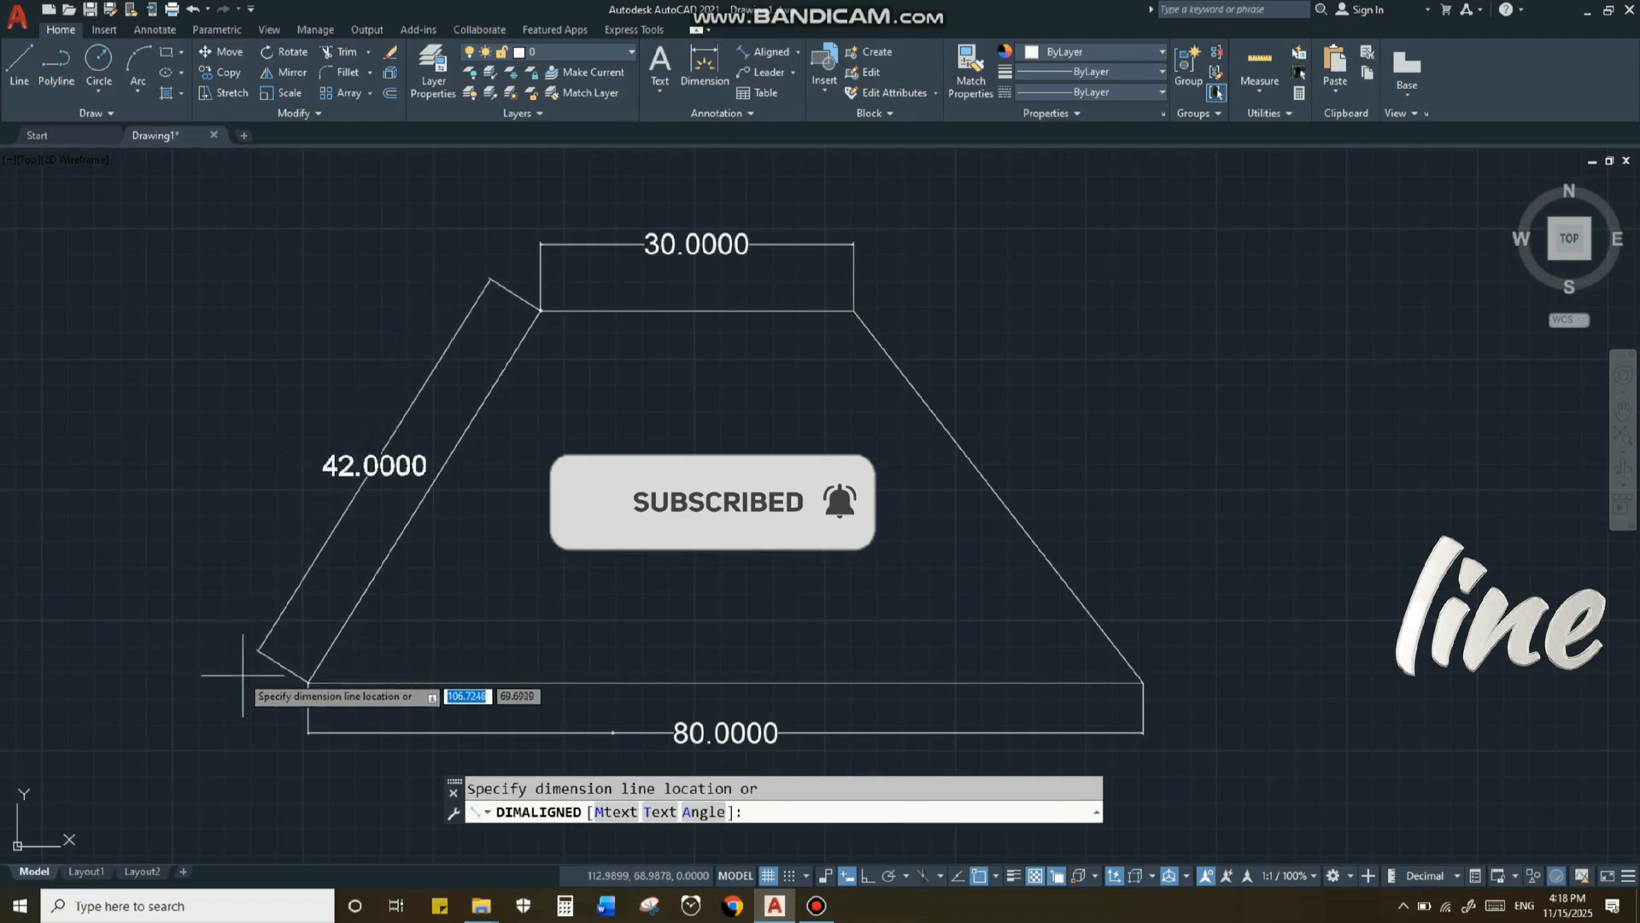
left_click(238, 665)
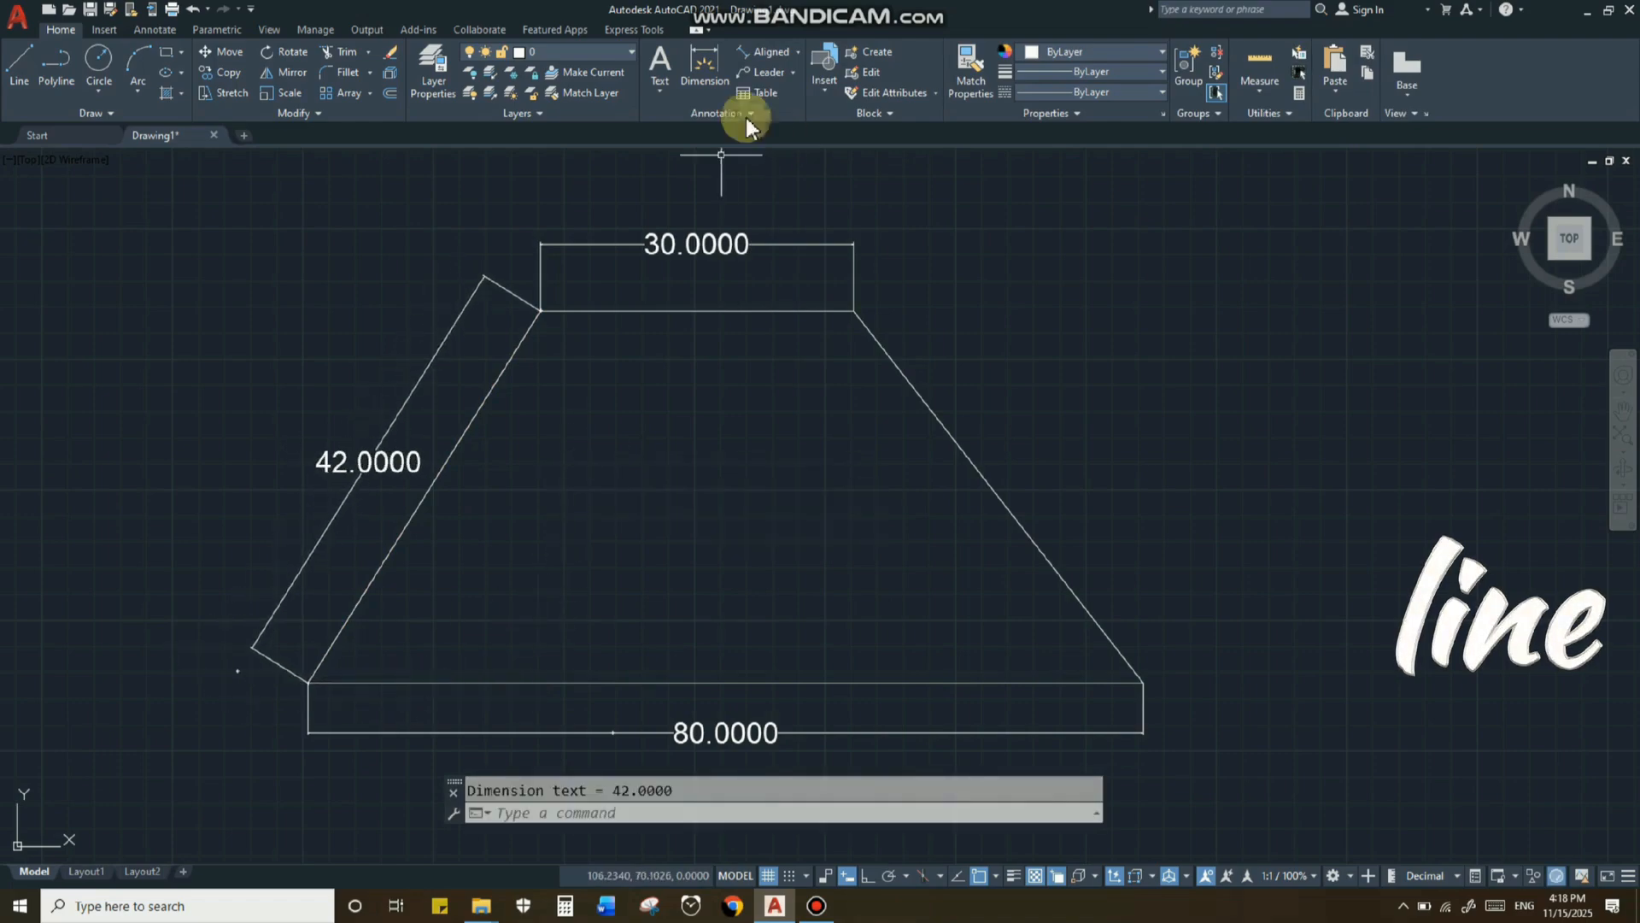
Step: Add an angular dimension between the top edge and the left slanted side, placing the arc inside the trapezoid
left_click(807, 51)
left_click(776, 143)
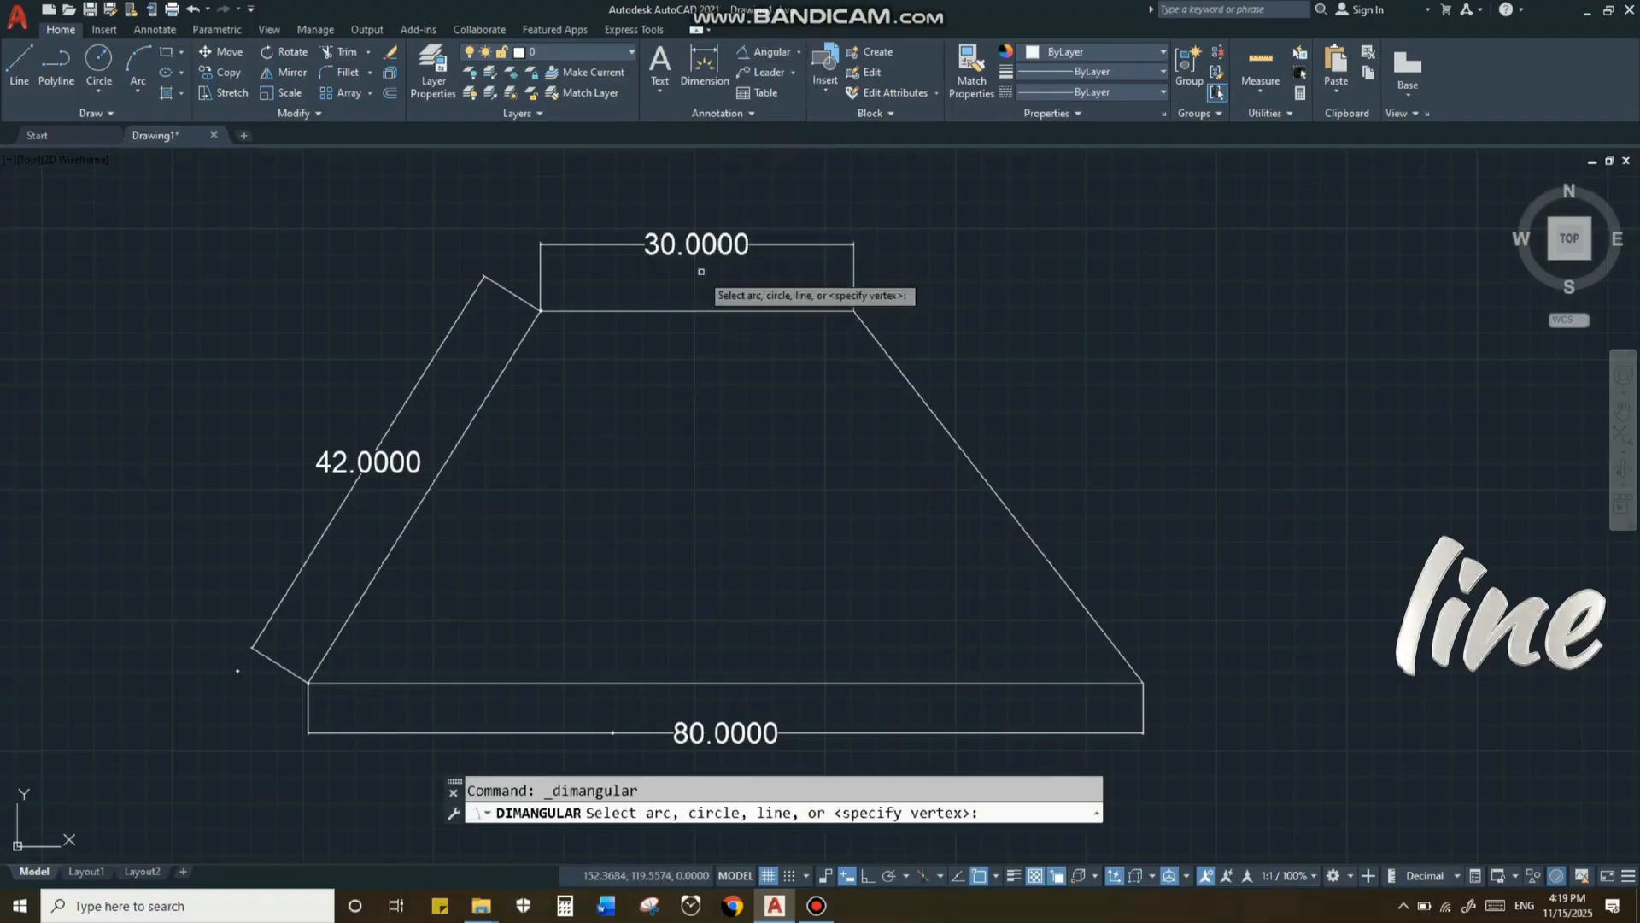
left_click(592, 311)
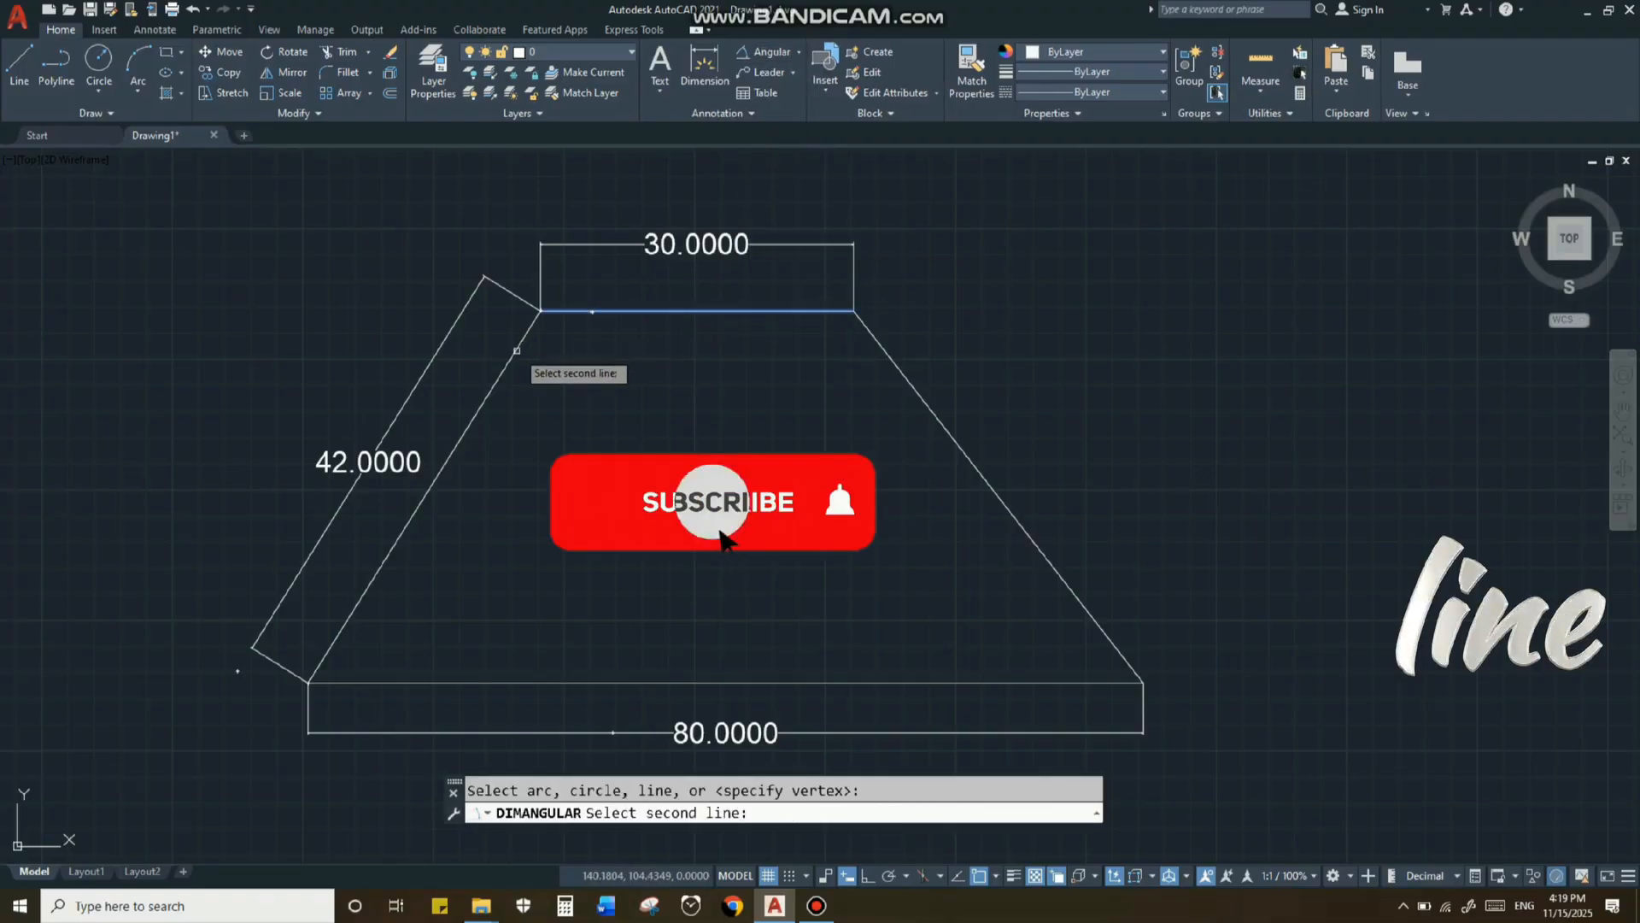
left_click(516, 350)
left_click(552, 400)
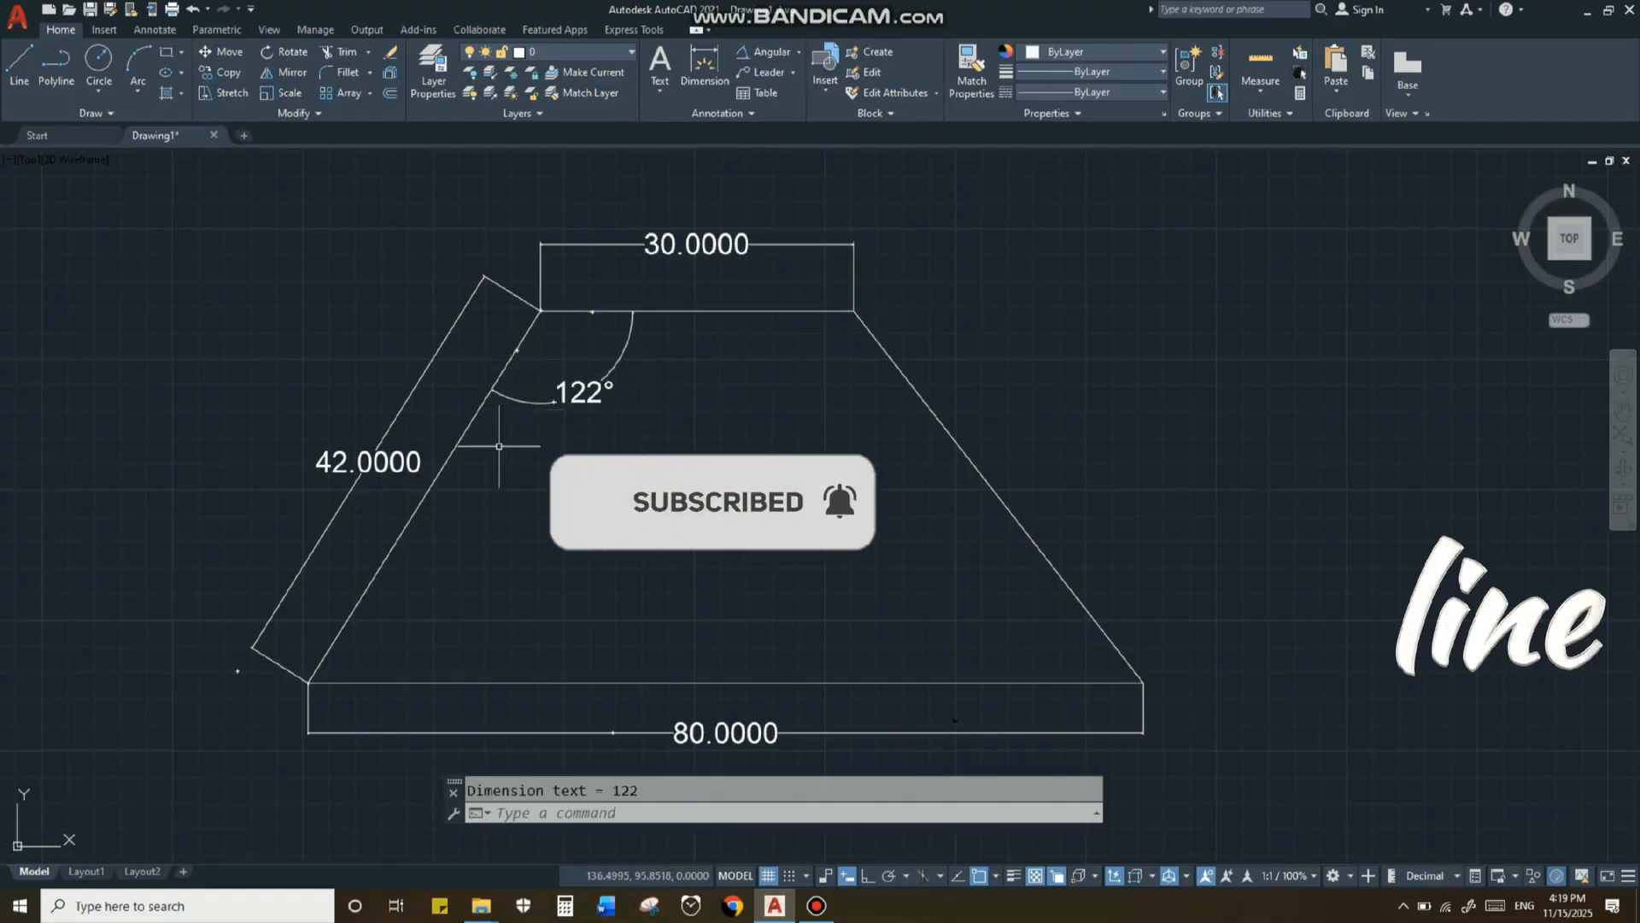
Step: Add an angular dimension between the left slanted side and the base, placing the arc inside the trapezoid
key("space")
left_click(385, 561)
left_click(425, 679)
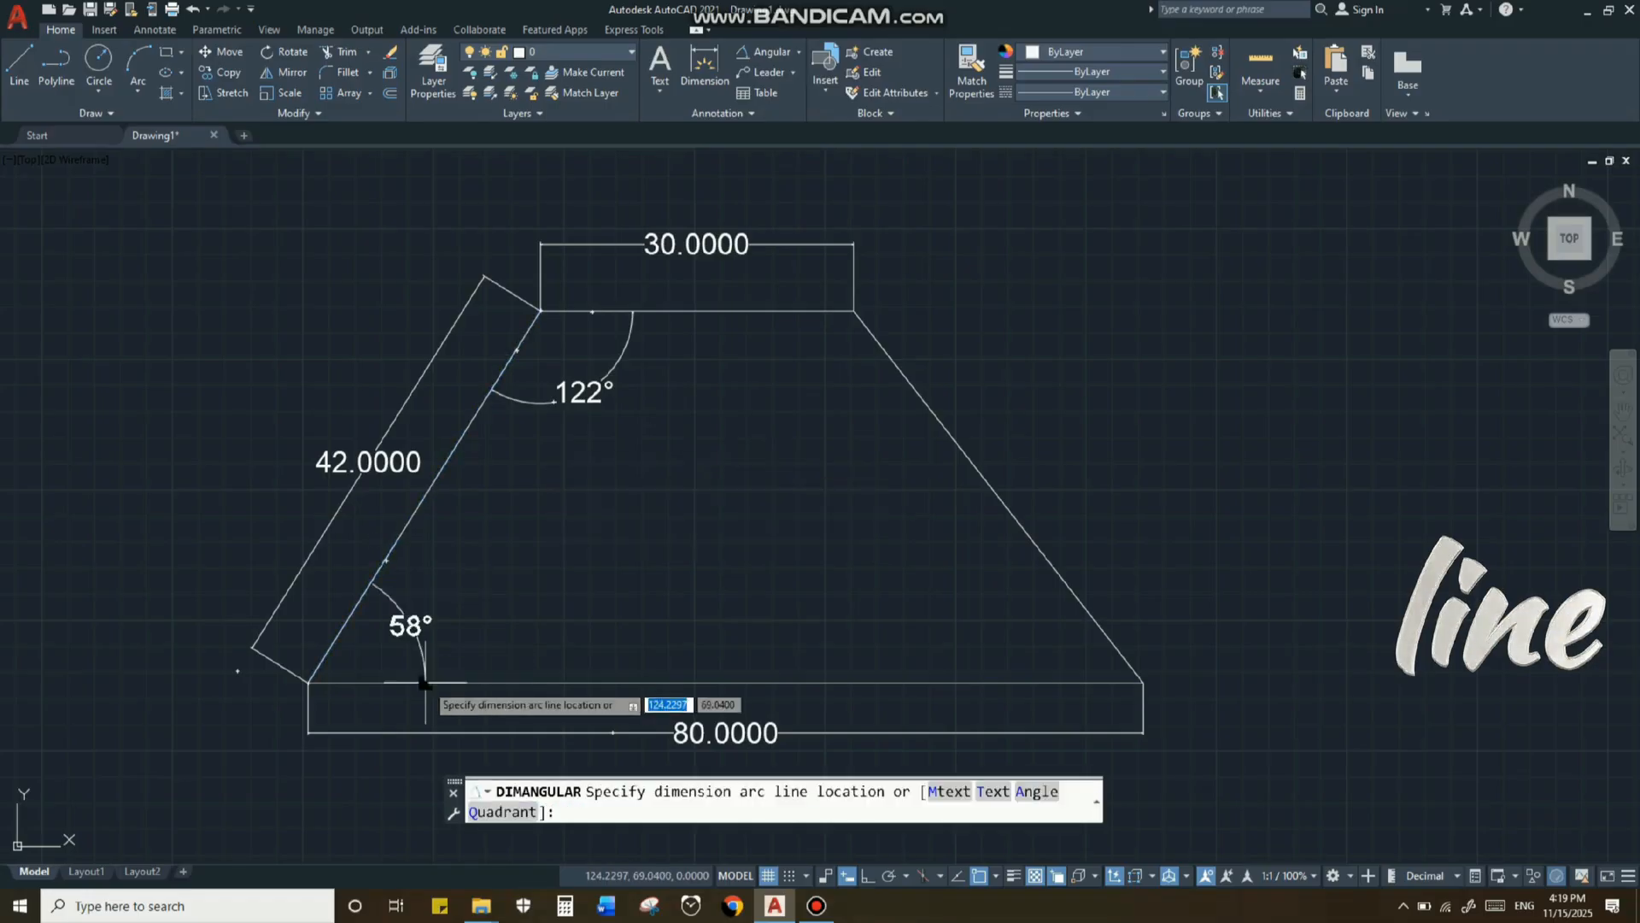
left_click(515, 671)
scroll(656, 559, "down", 2)
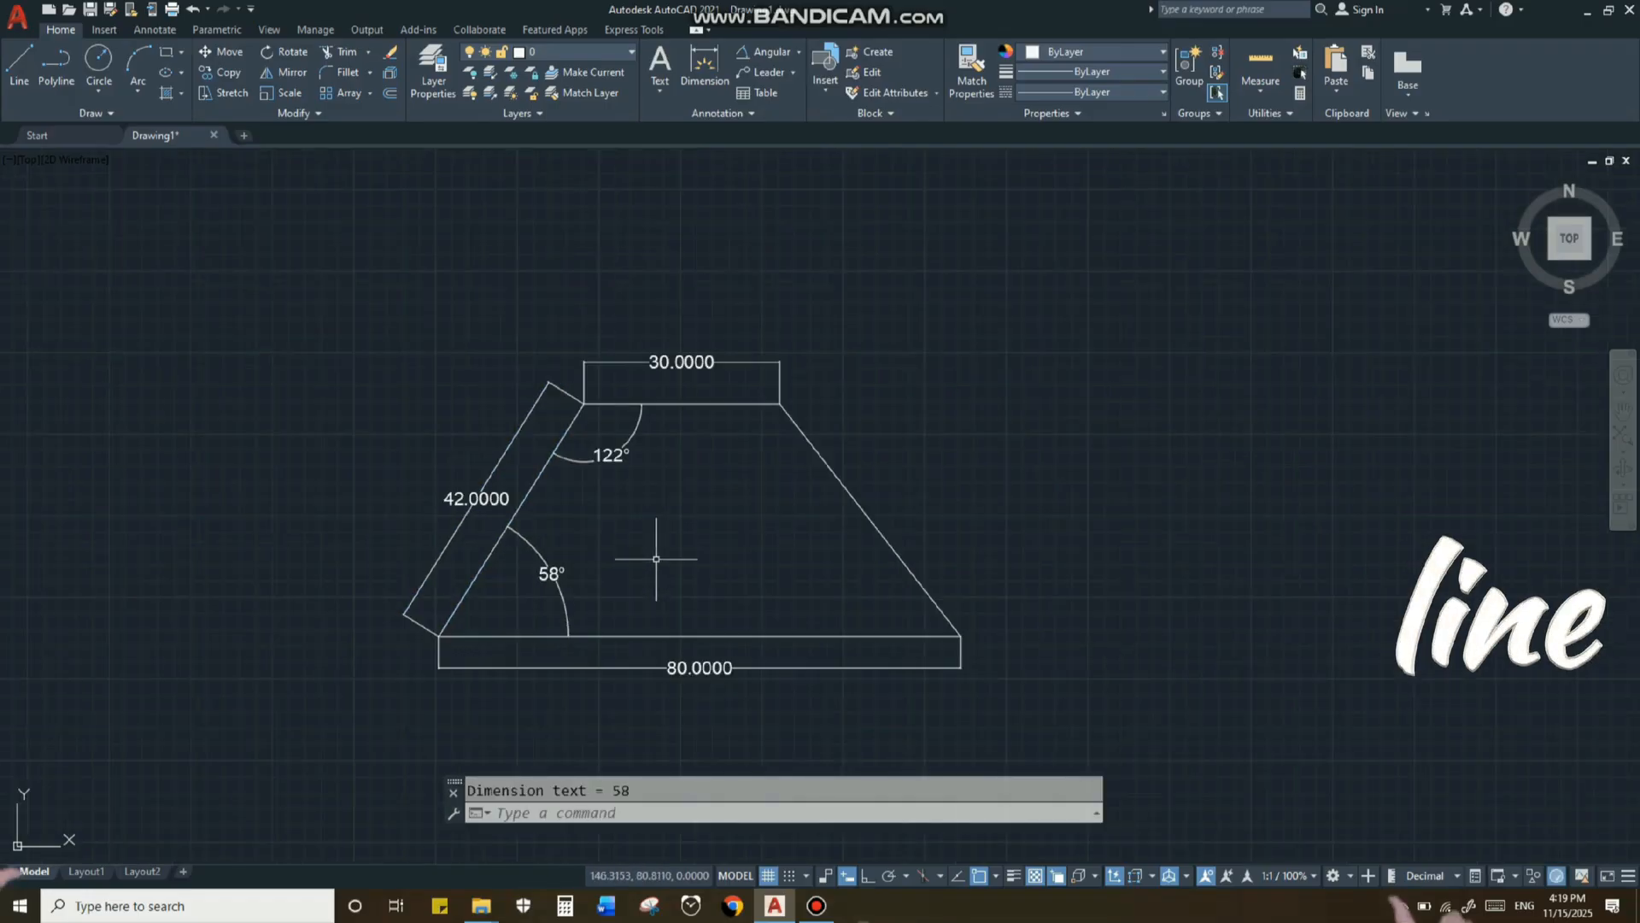